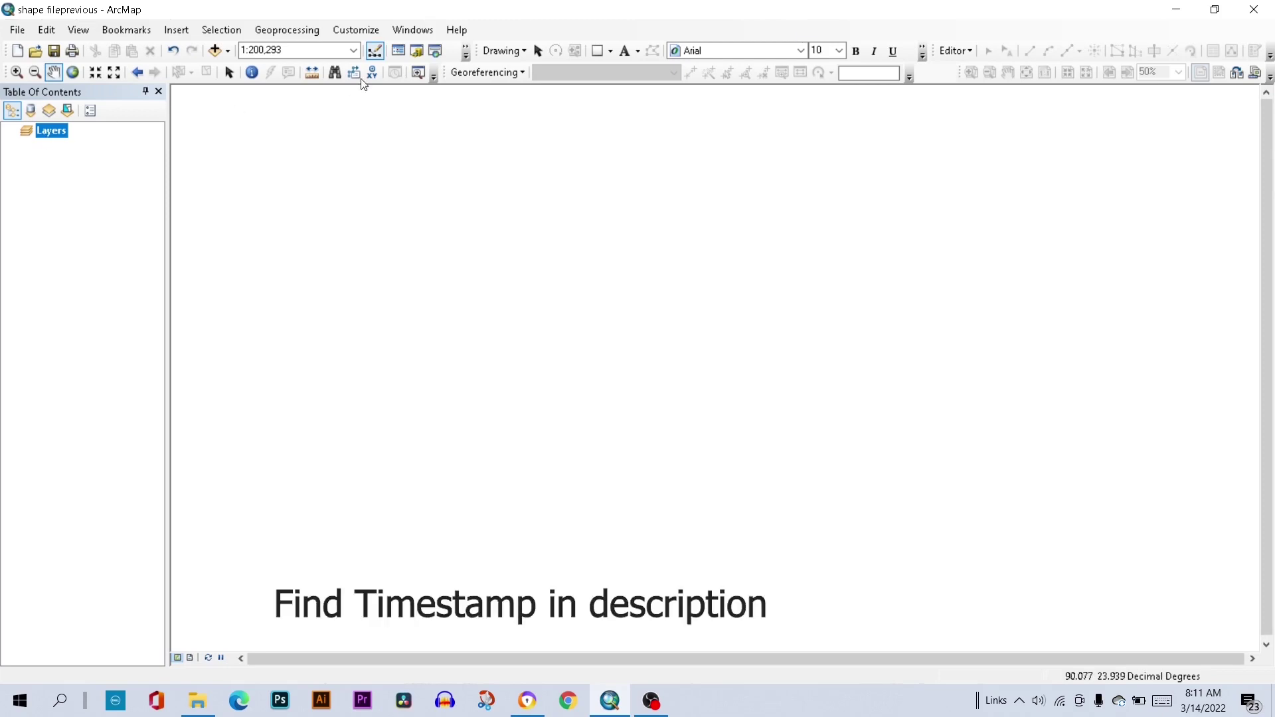
# - Show the Catalog and add Shape File.shp from the connected Map folder to the map
pyautogui.click(412, 30)
pyautogui.click(429, 125)
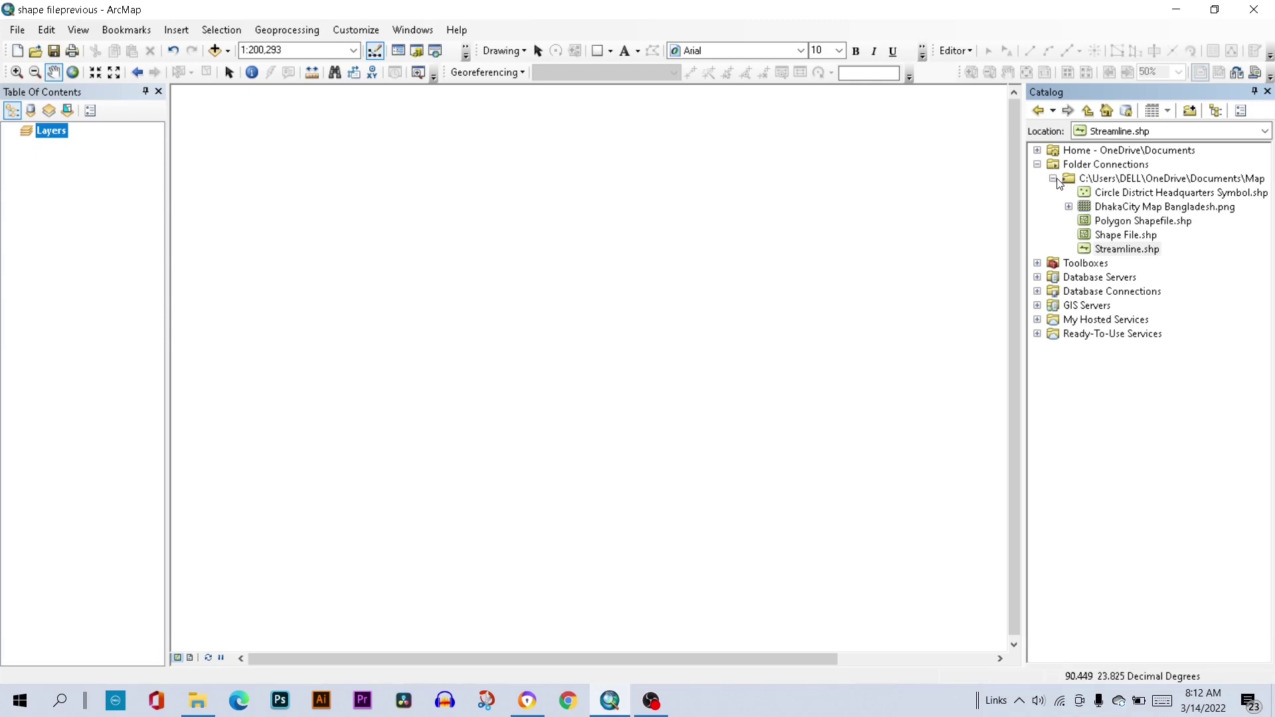
pyautogui.click(1127, 235)
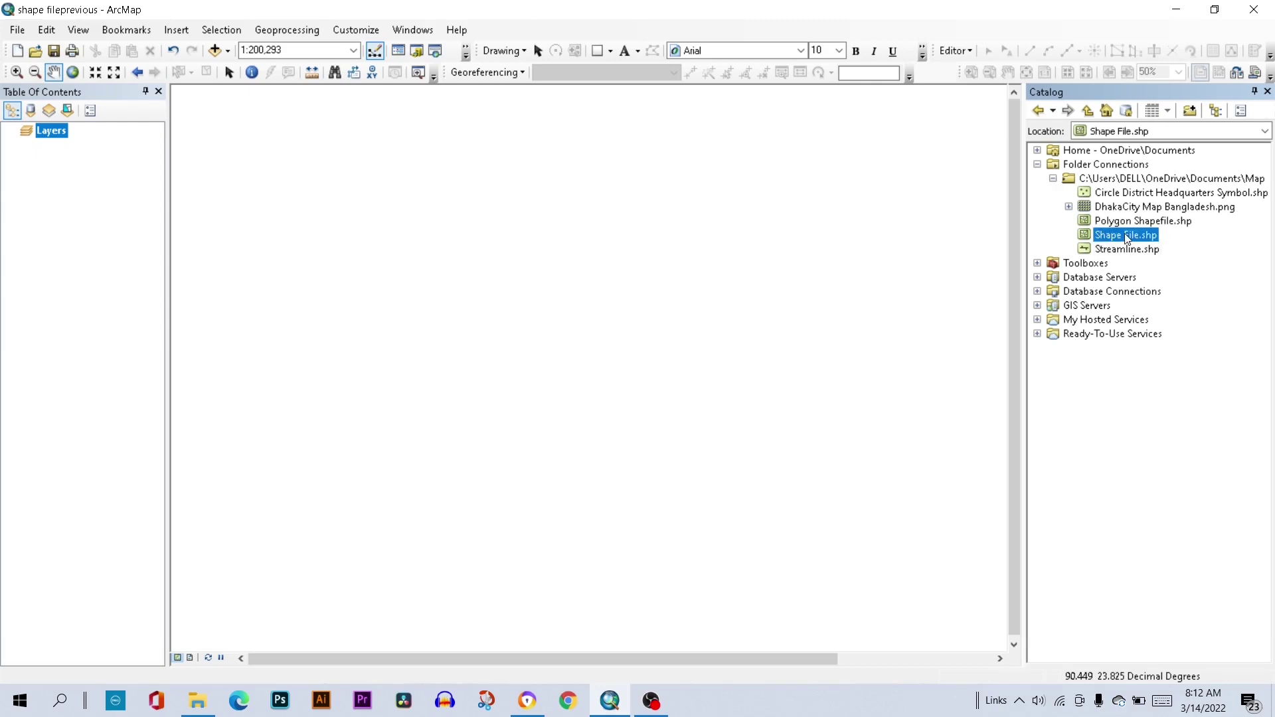
pyautogui.moveTo(1126, 239)
pyautogui.mouseDown()
pyautogui.moveTo(251, 275)
pyautogui.moveTo(99, 210)
pyautogui.mouseUp()
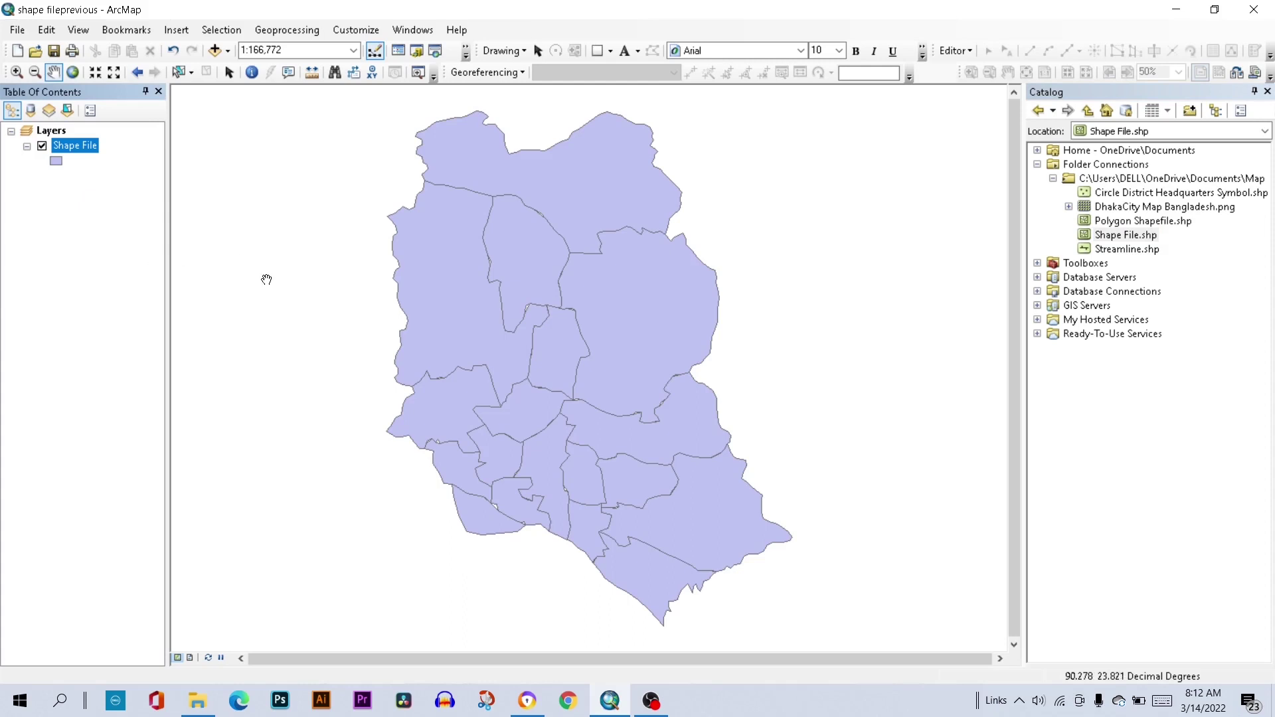
# - Add Streamline.shp and Circle District Headquarters Symbol.shp from the Map folder as layers above the Shape File layer
pyautogui.moveTo(262, 276); pyautogui.dragTo(266, 280)
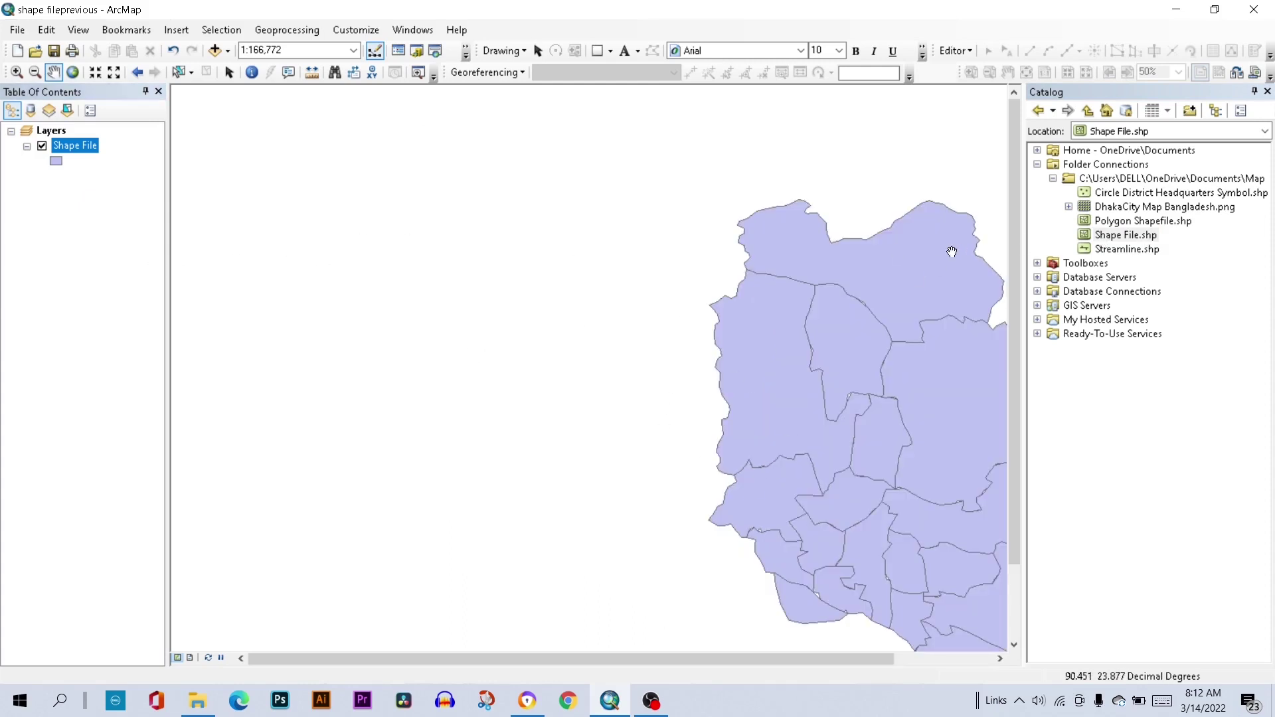
pyautogui.moveTo(1135, 251); pyautogui.dragTo(67, 134)
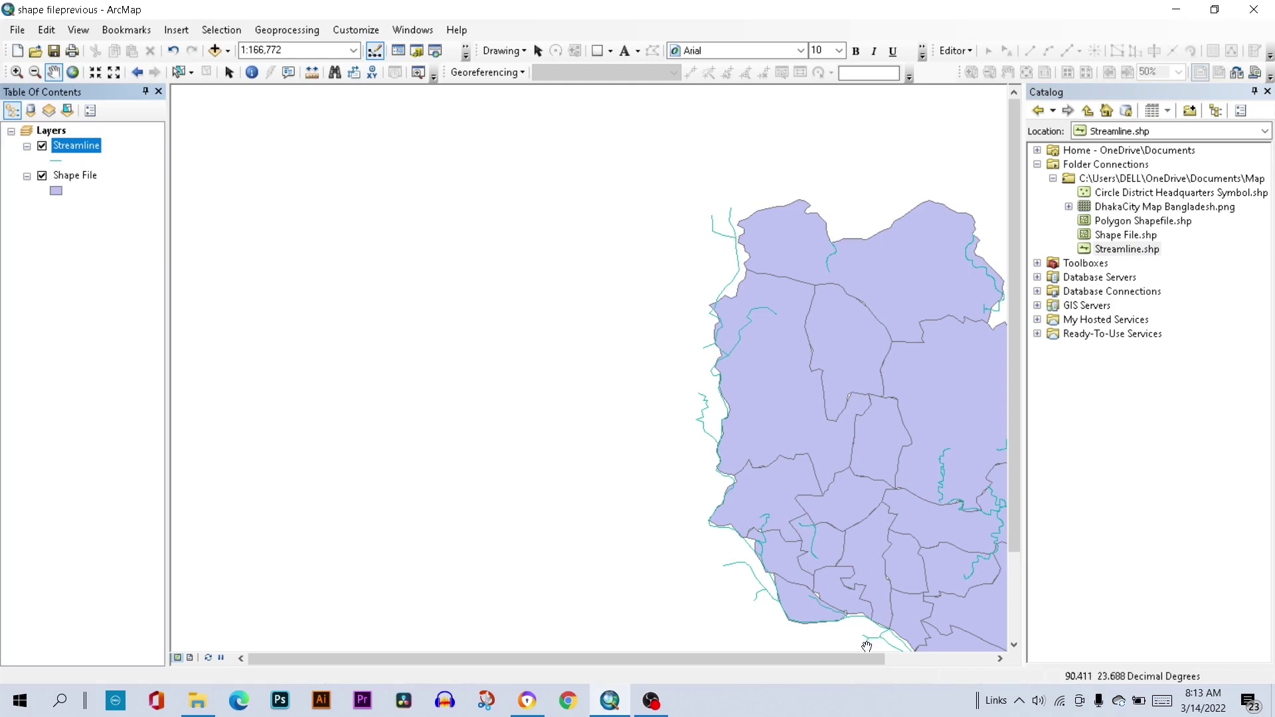
pyautogui.moveTo(863, 660); pyautogui.dragTo(966, 652)
pyautogui.click(1169, 193)
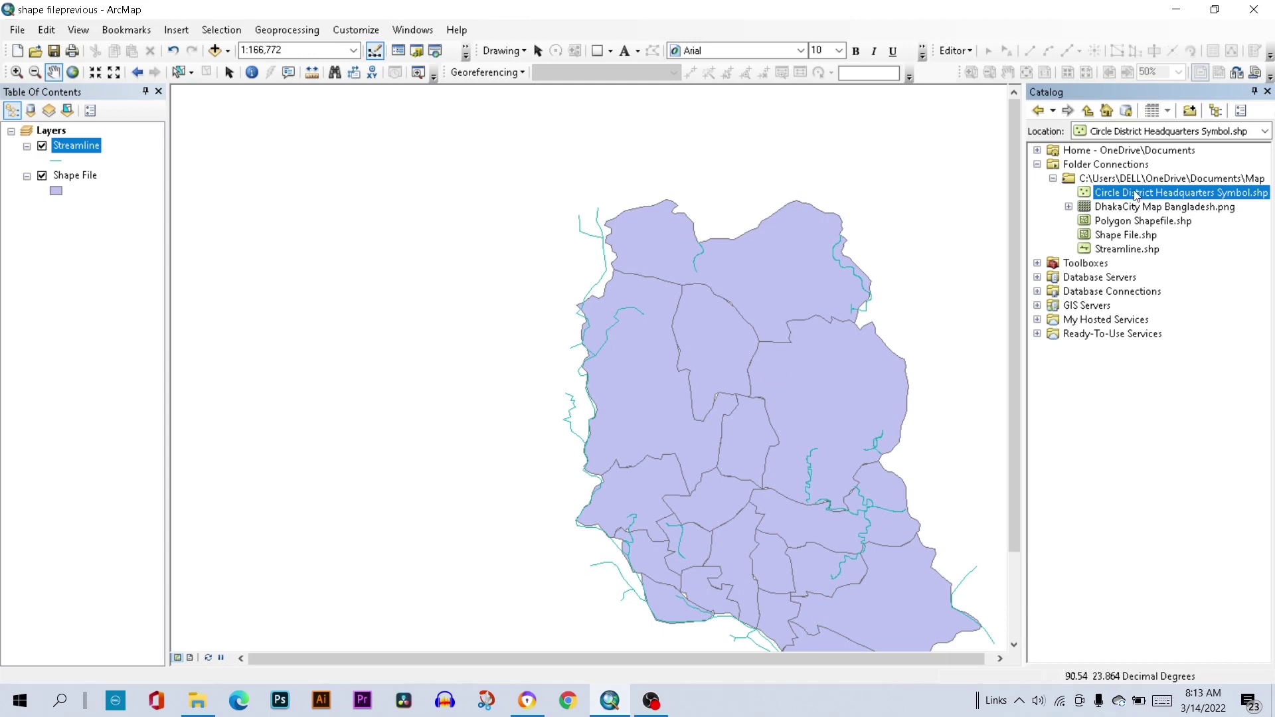
pyautogui.moveTo(1136, 195); pyautogui.dragTo(67, 145)
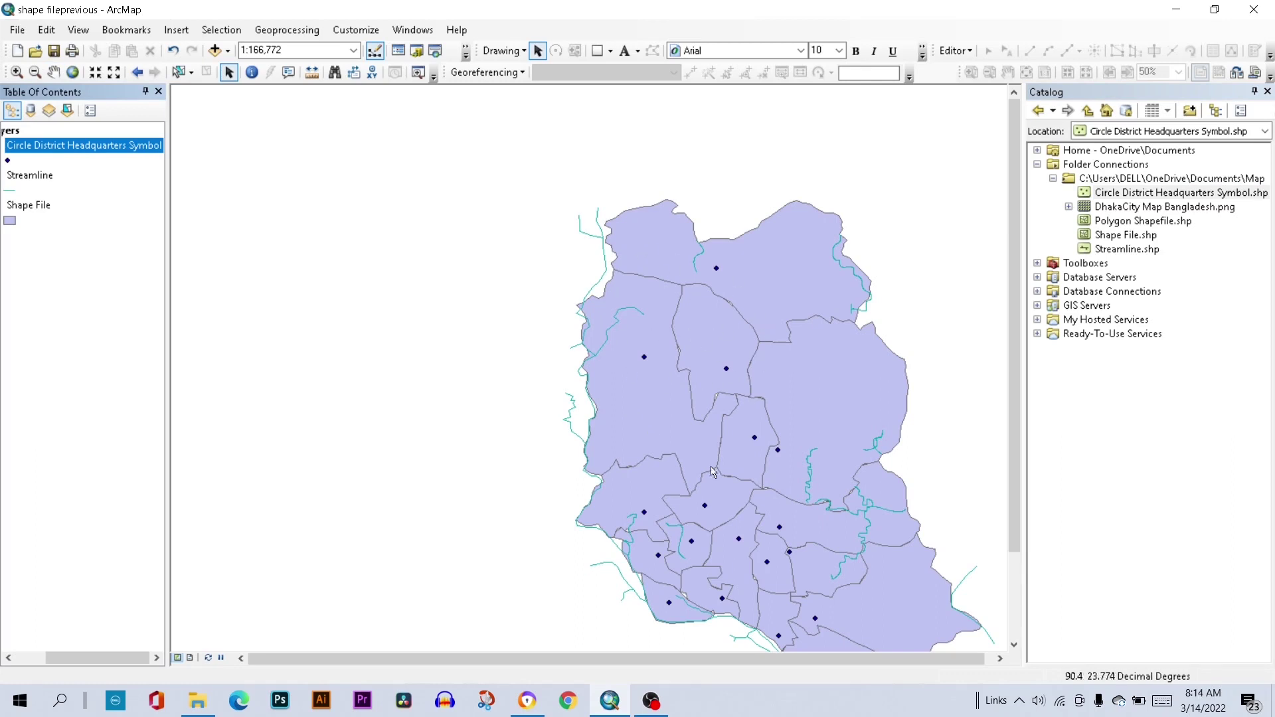
# - Zoom the map to the extent of the Shape File layer
pyautogui.click(1015, 645)
pyautogui.click(1015, 644)
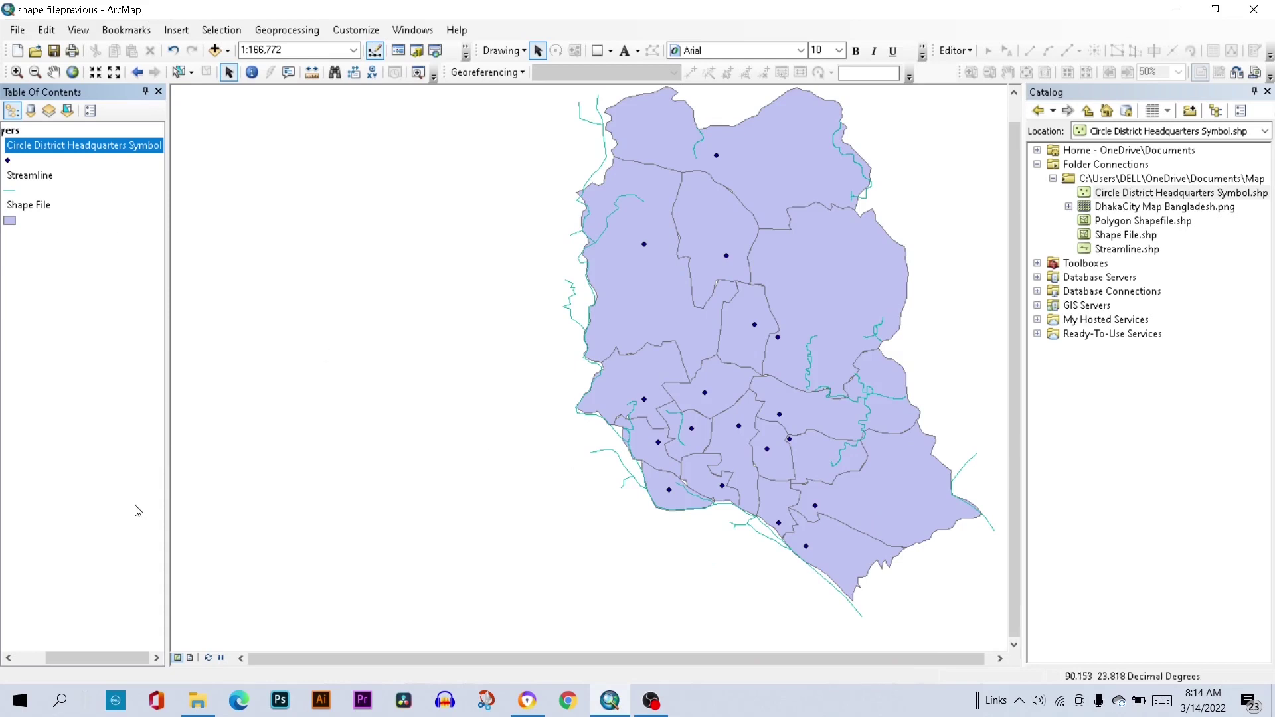
pyautogui.moveTo(93, 660); pyautogui.dragTo(63, 659)
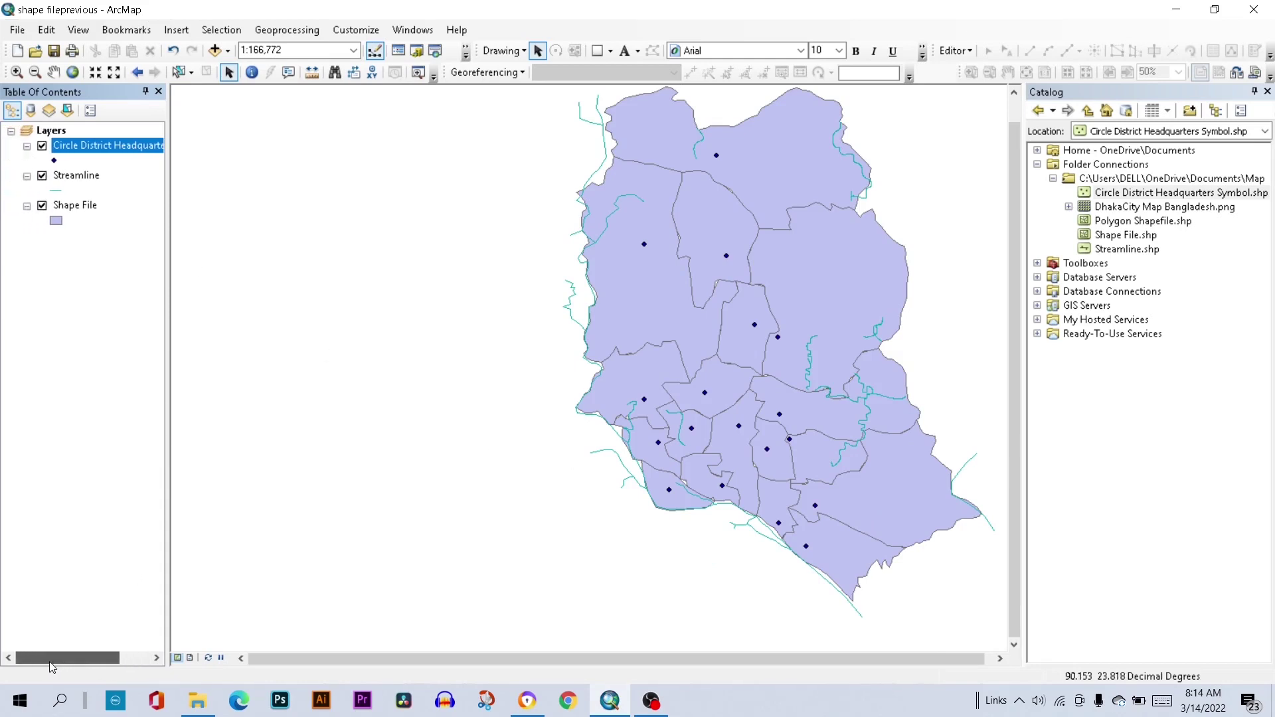
pyautogui.rightClick(72, 210)
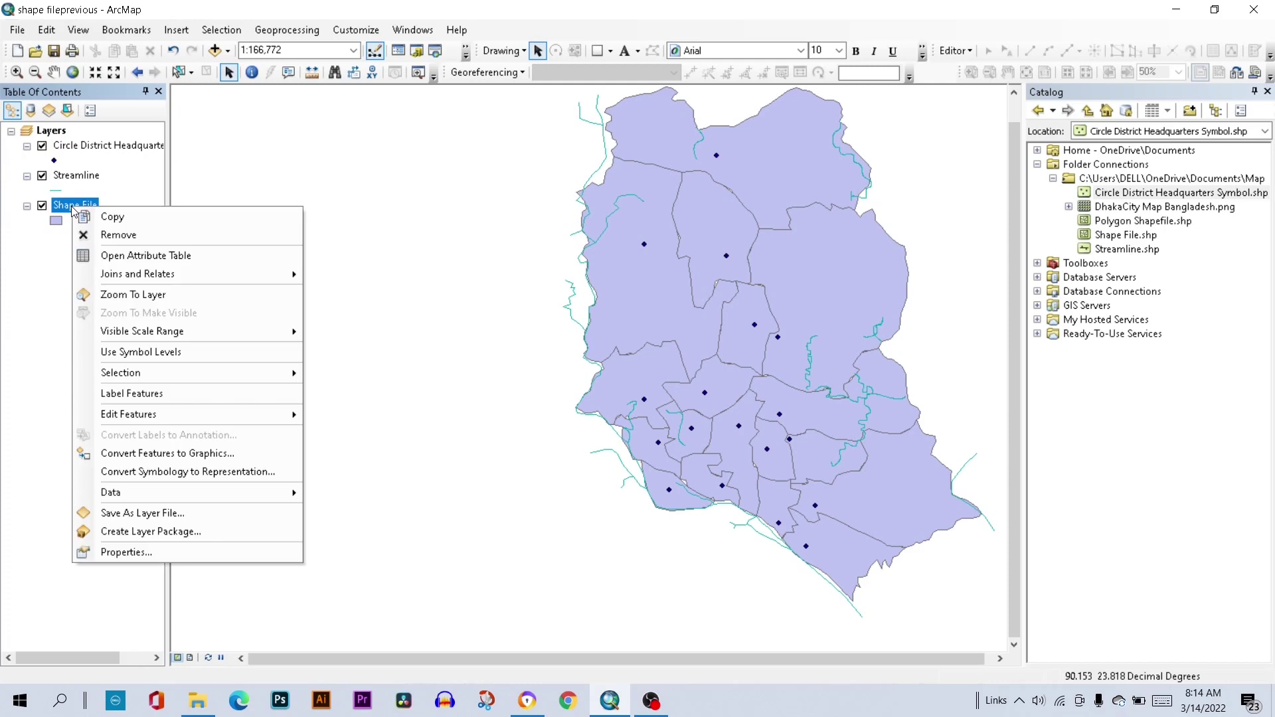
pyautogui.click(148, 299)
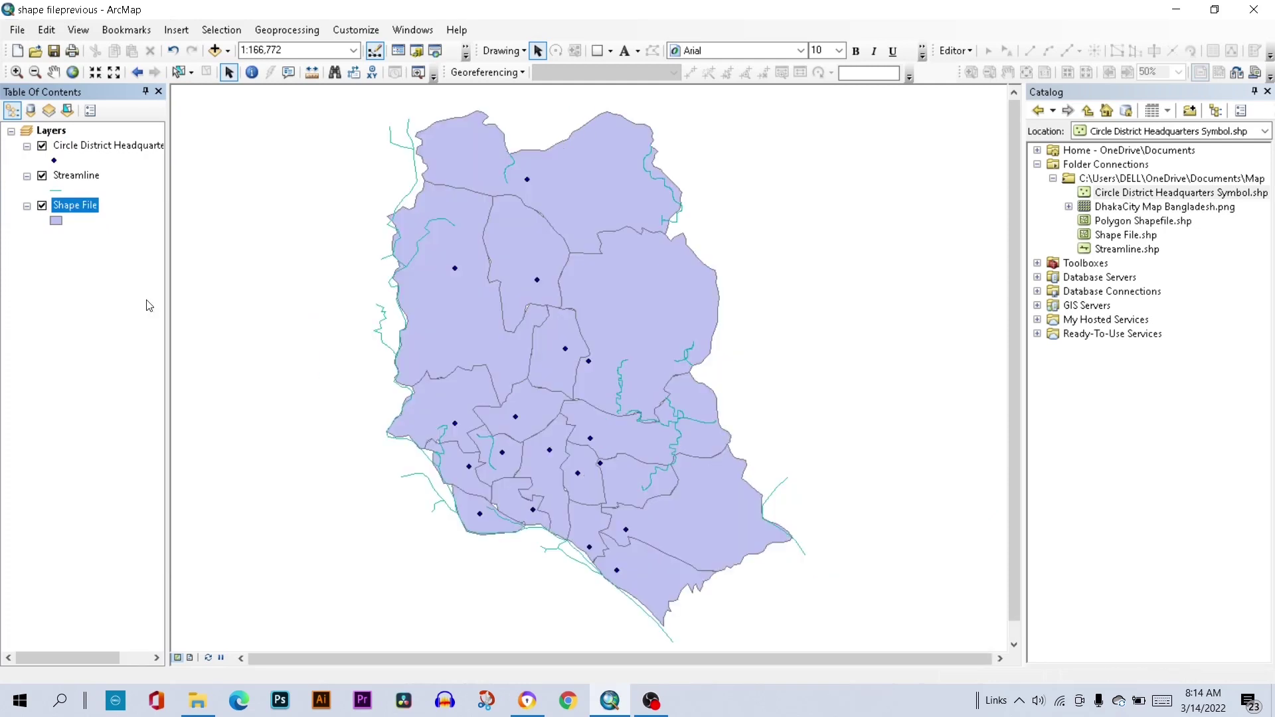
# - Set the Shape File layer's label text size to 10 and turn on its feature labels
pyautogui.rightClick(73, 210)
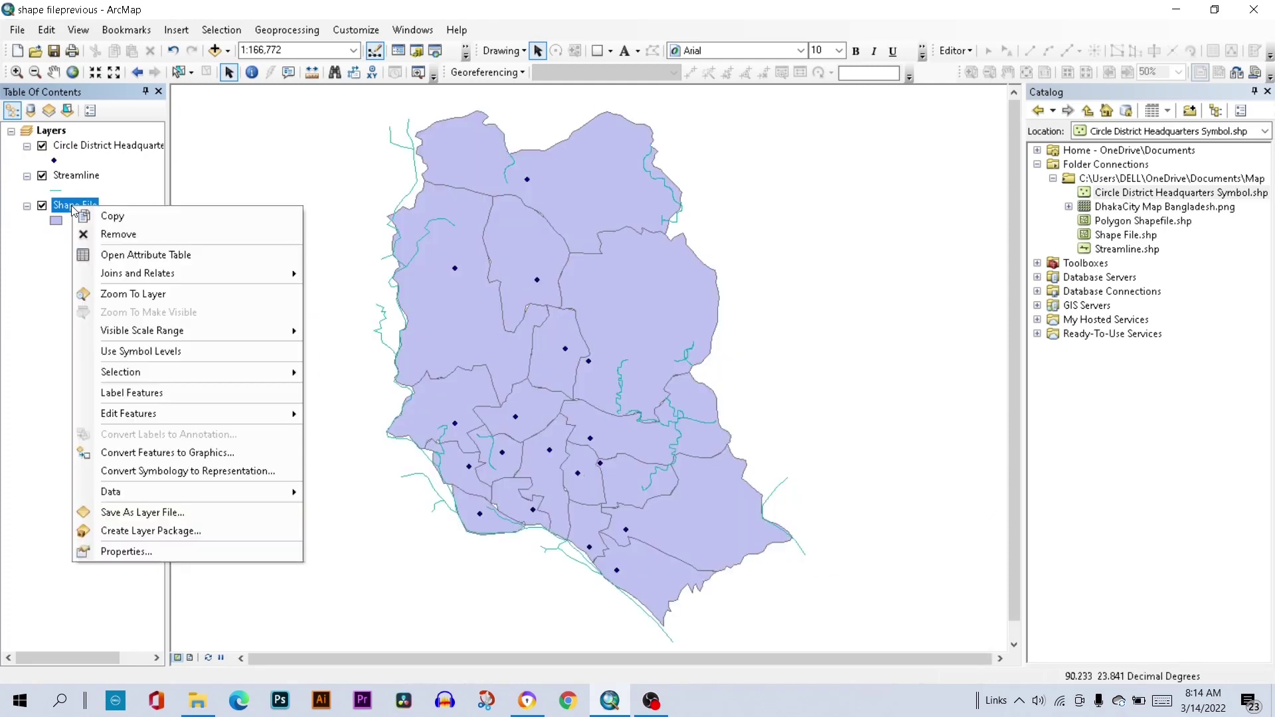
pyautogui.click(168, 556)
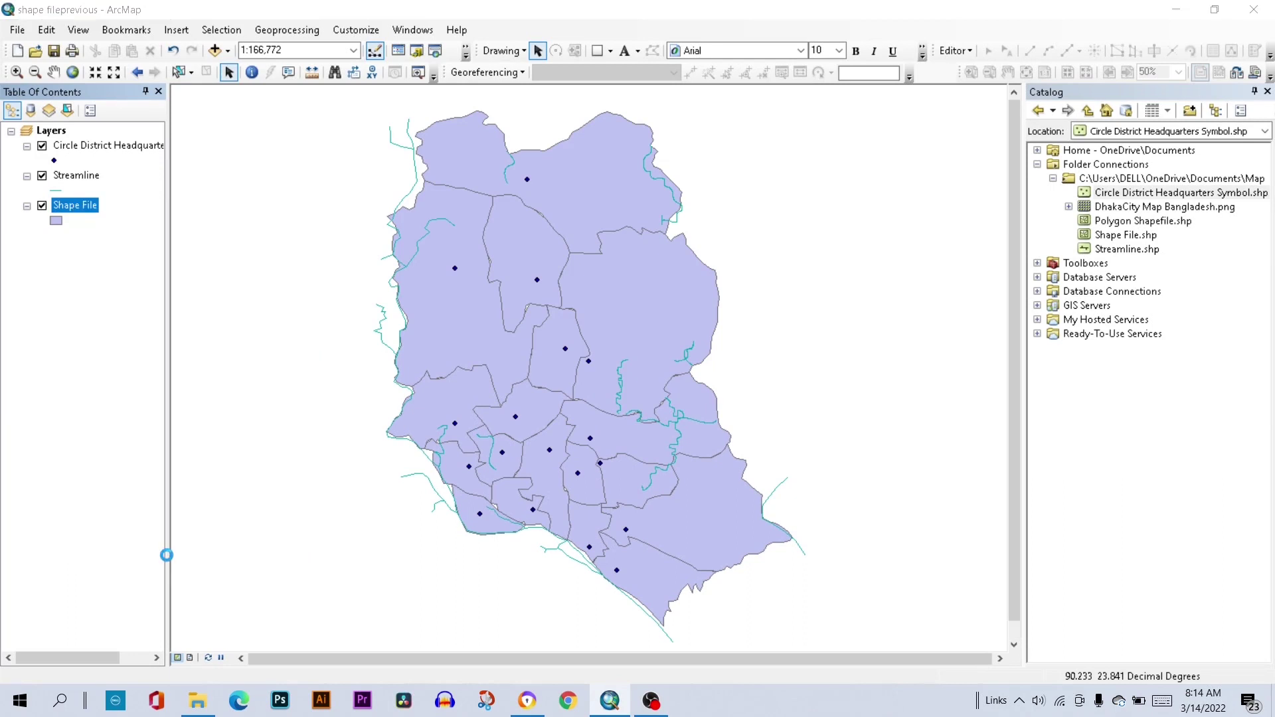
pyautogui.click(729, 353)
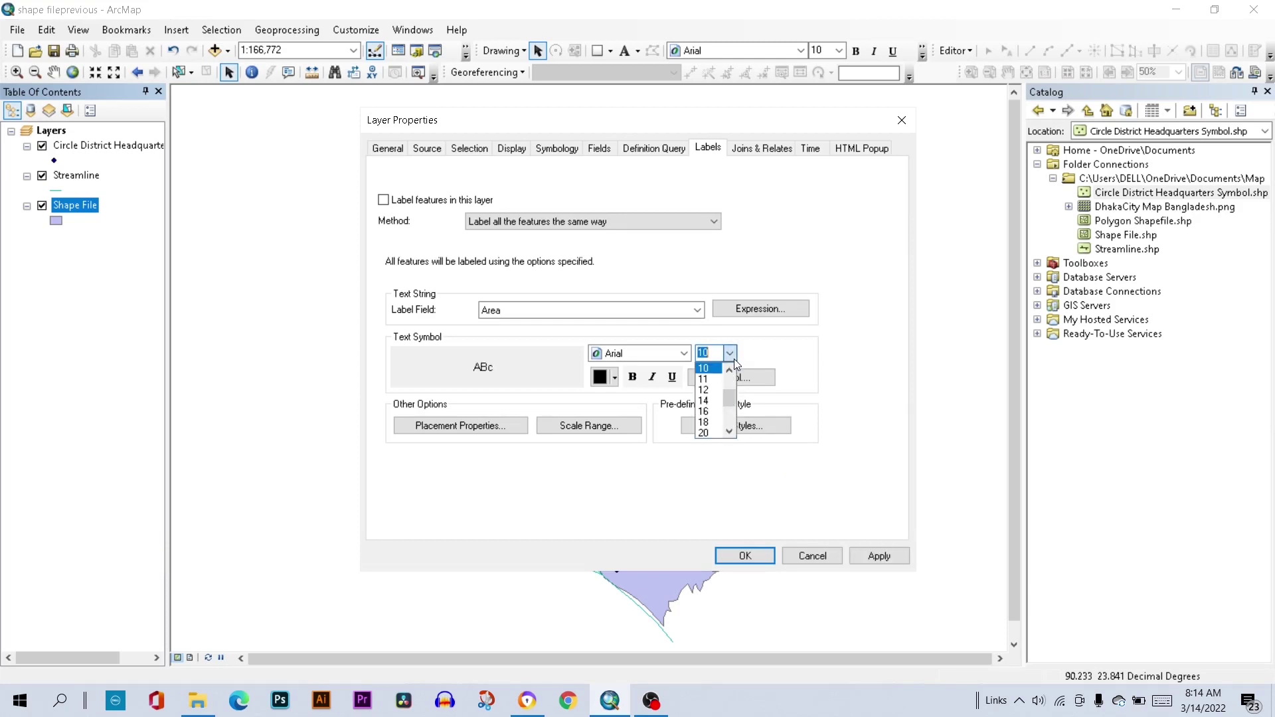
pyautogui.click(716, 372)
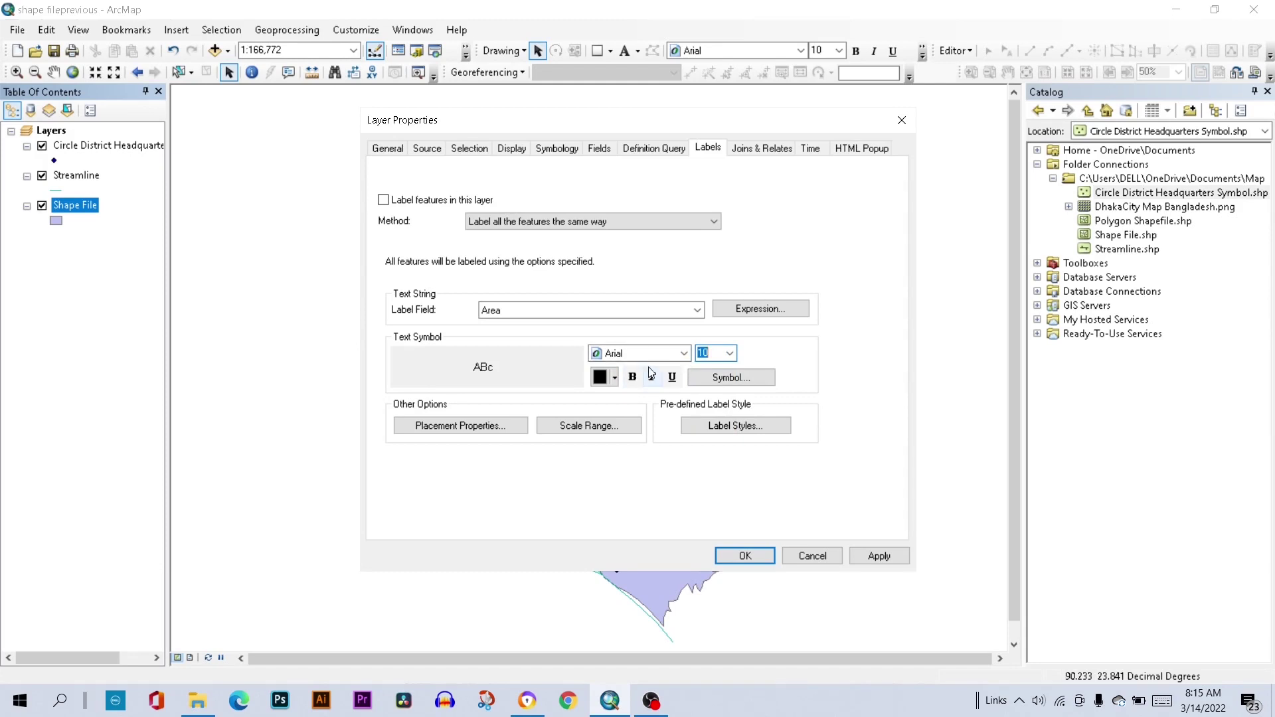
pyautogui.click(733, 555)
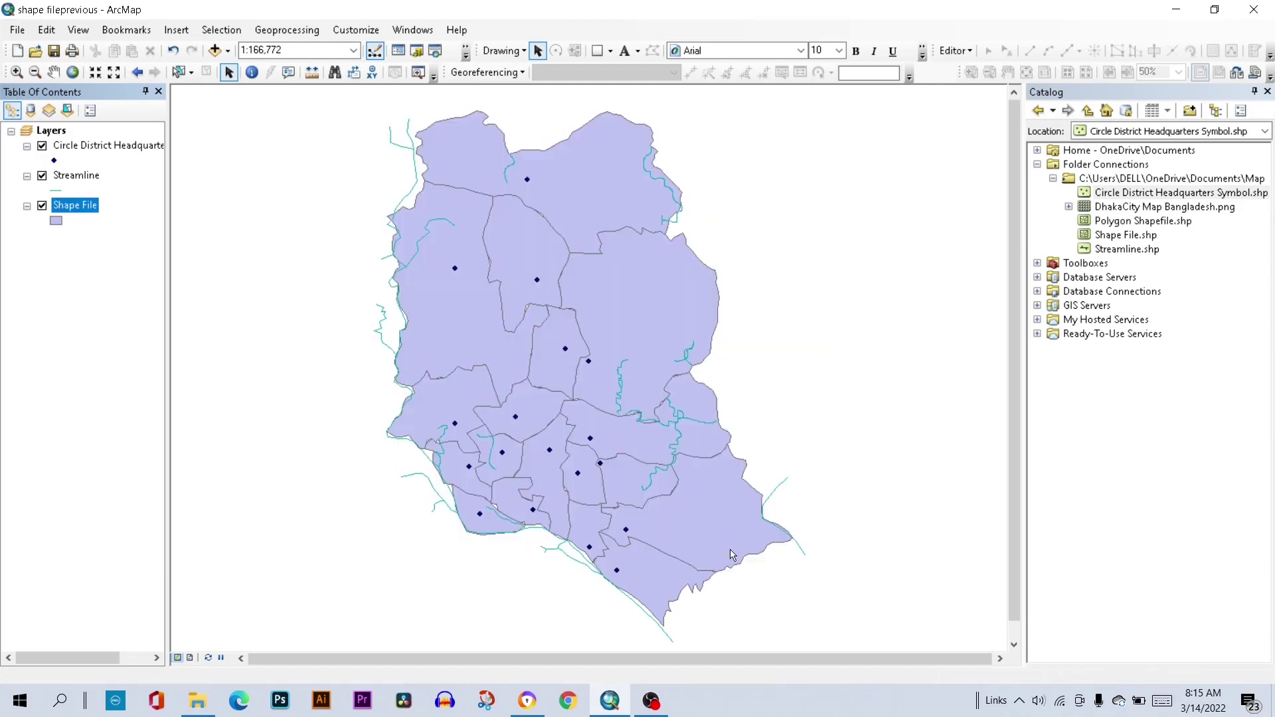
pyautogui.rightClick(75, 208)
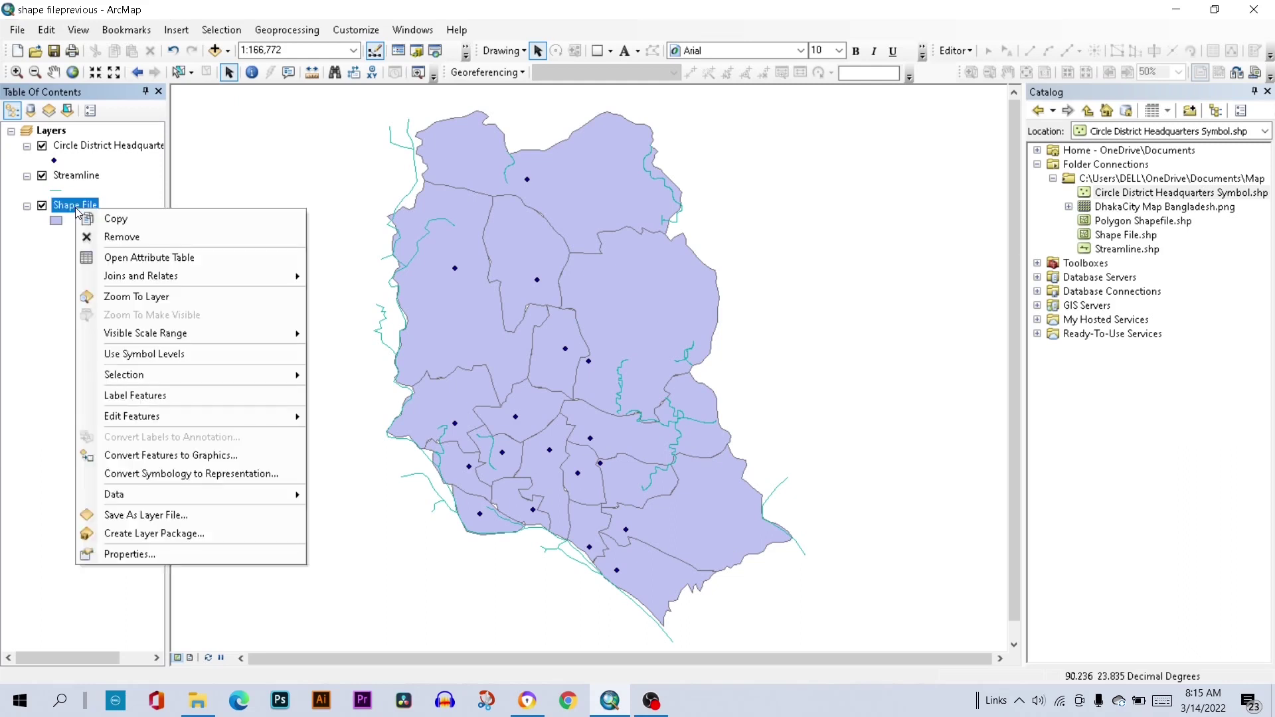
pyautogui.click(141, 395)
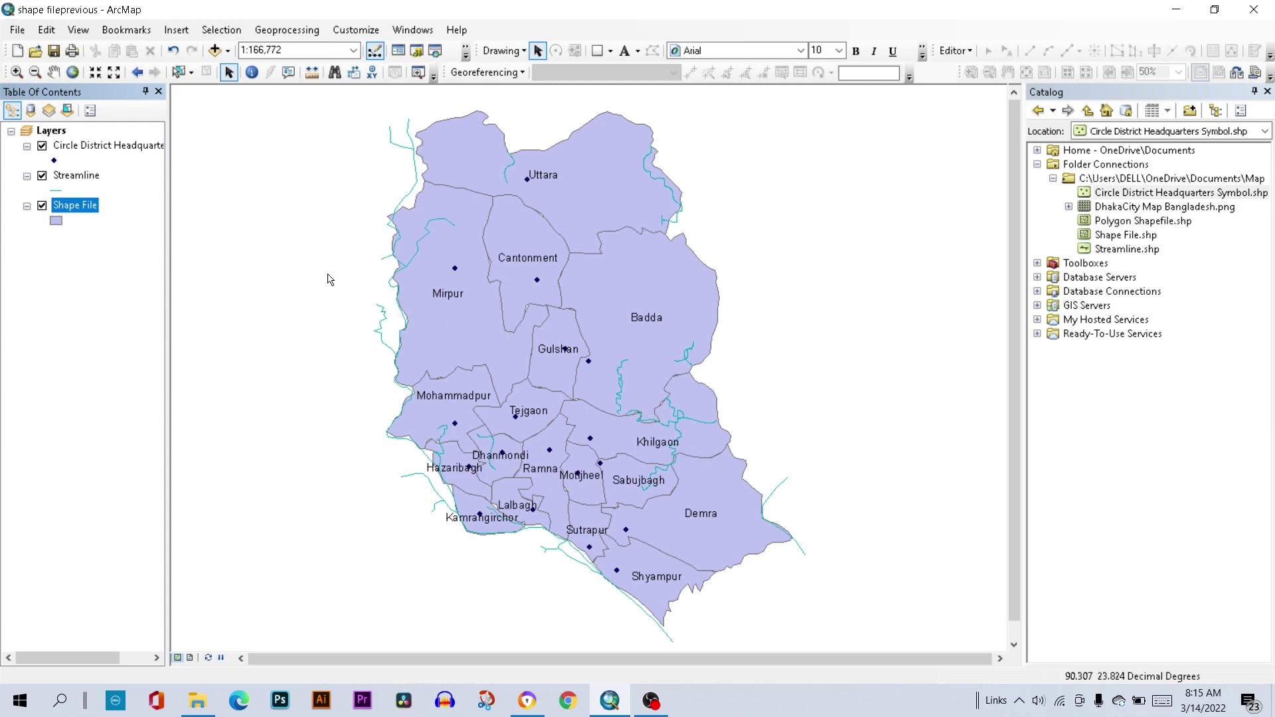
# - Symbolize the Shape File layer by unique values of the Id field, adding all values
pyautogui.rightClick(78, 210)
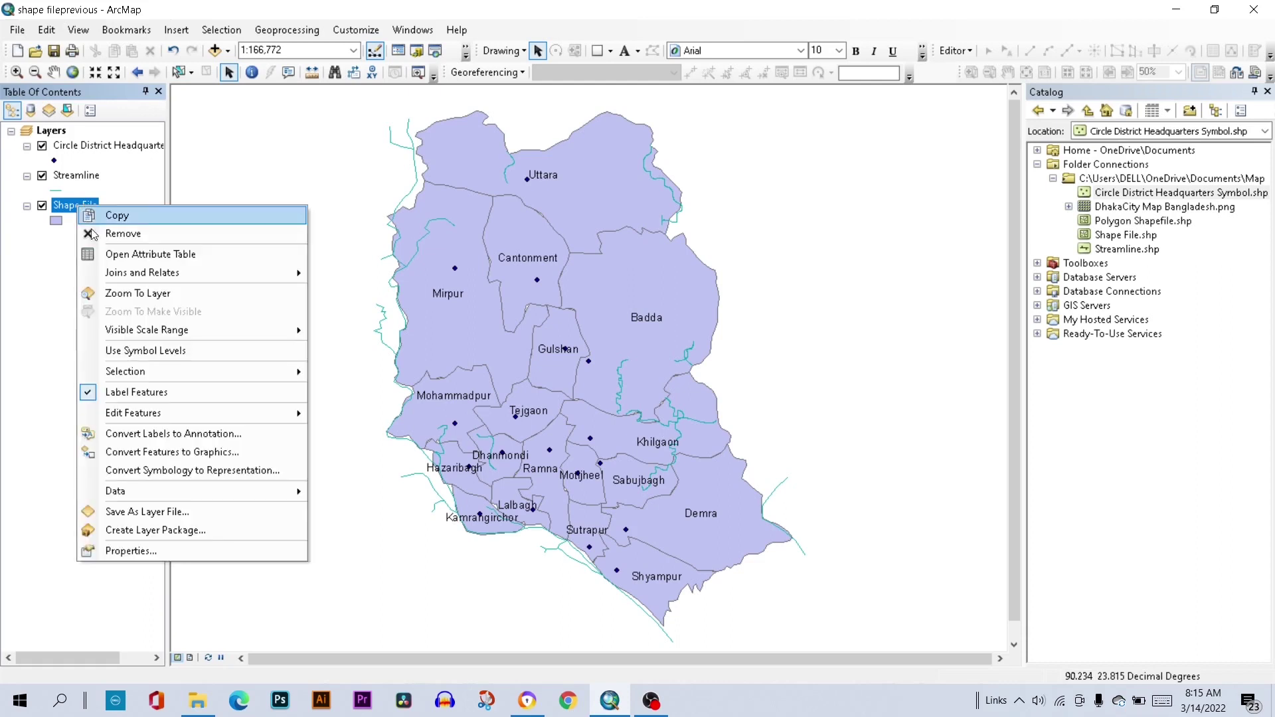
pyautogui.click(148, 552)
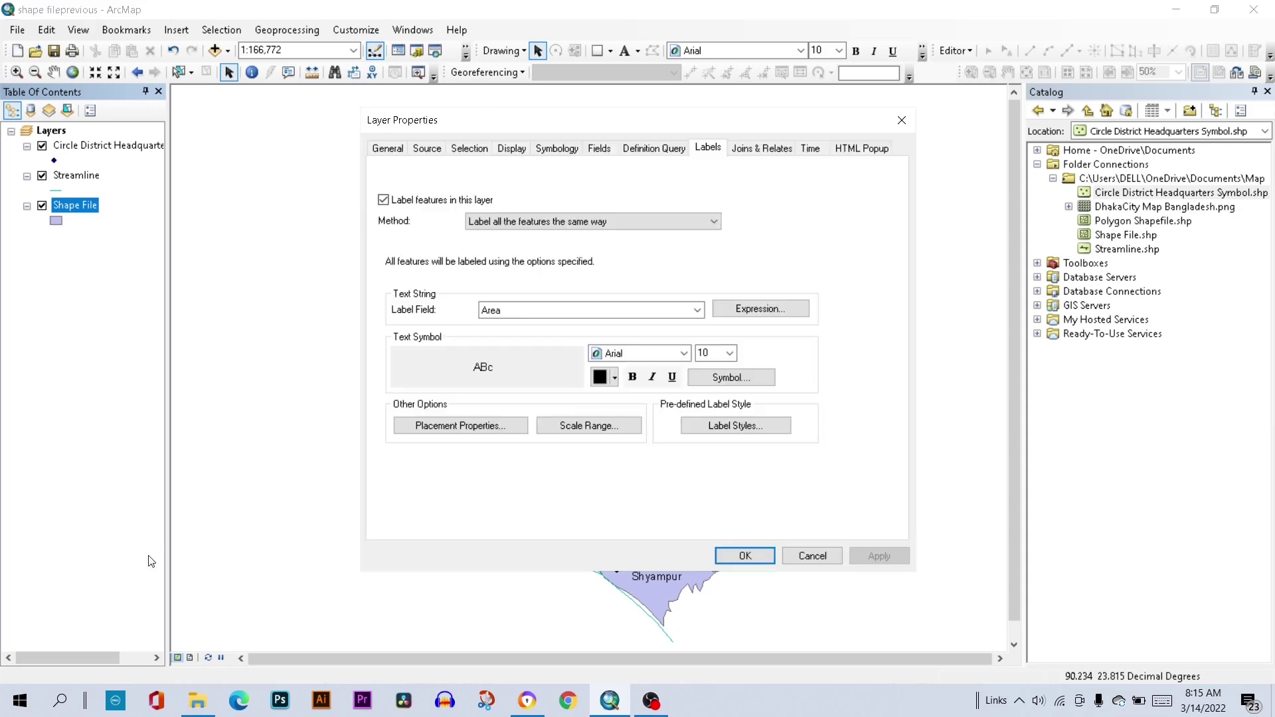
pyautogui.click(543, 151)
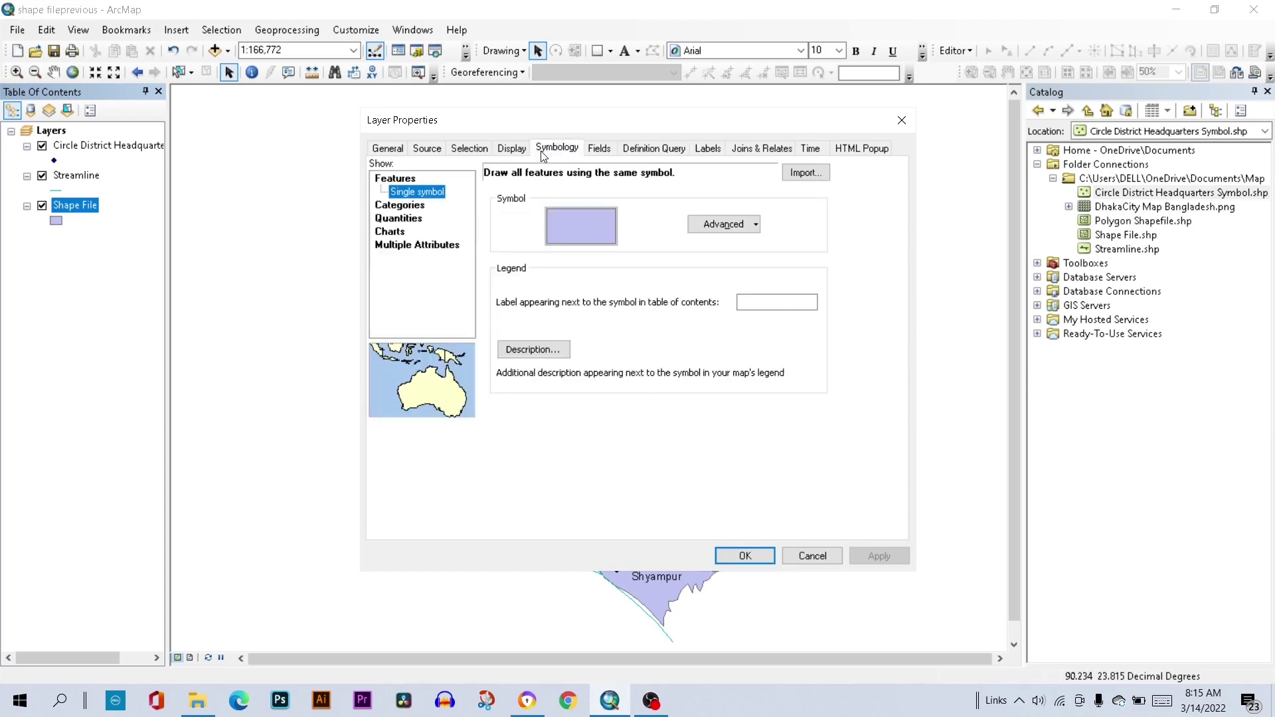
pyautogui.click(401, 206)
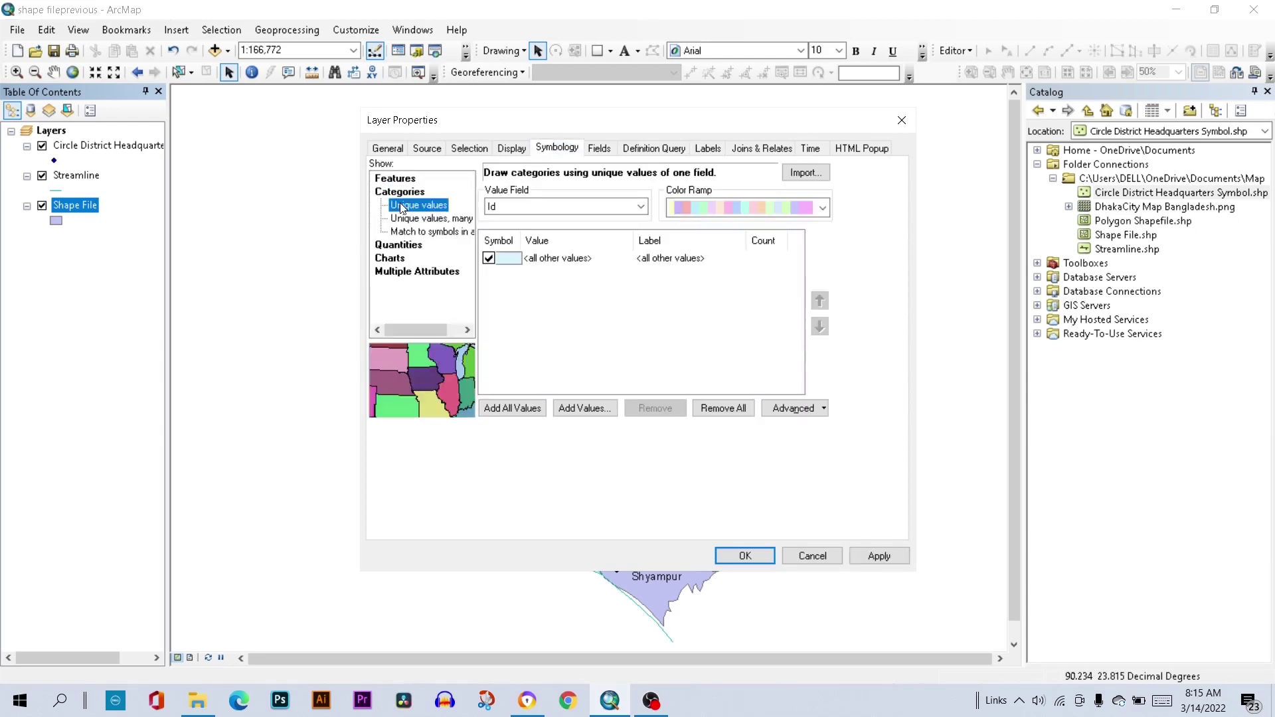
pyautogui.click(502, 417)
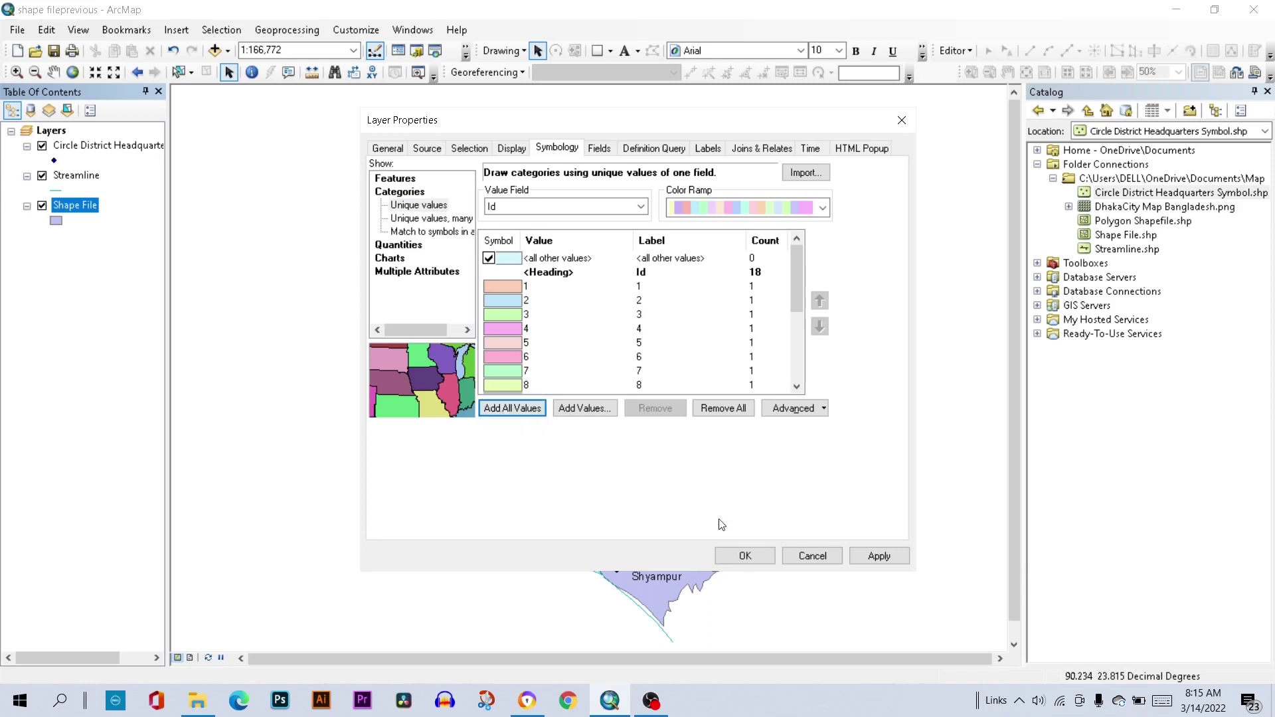
pyautogui.click(737, 556)
# - Change the Shape File layer's unique-value field to Area, add all values and apply the symbology
pyautogui.rightClick(78, 209)
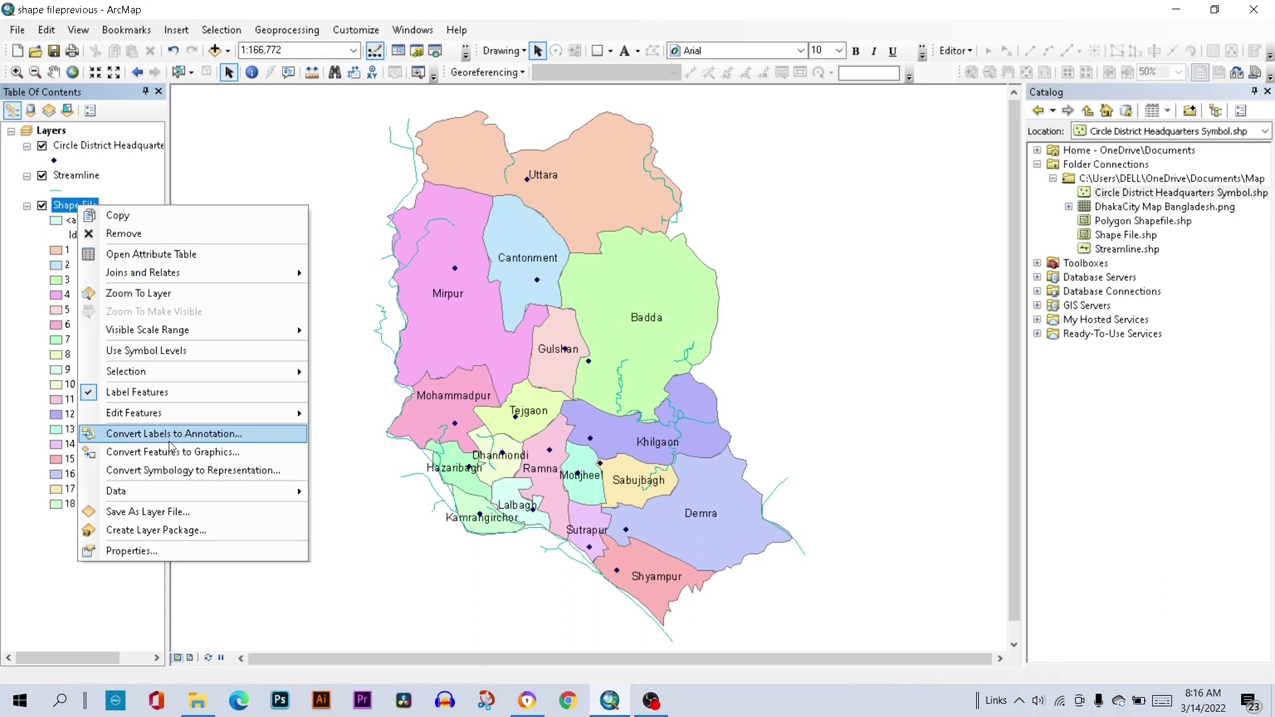
pyautogui.click(170, 556)
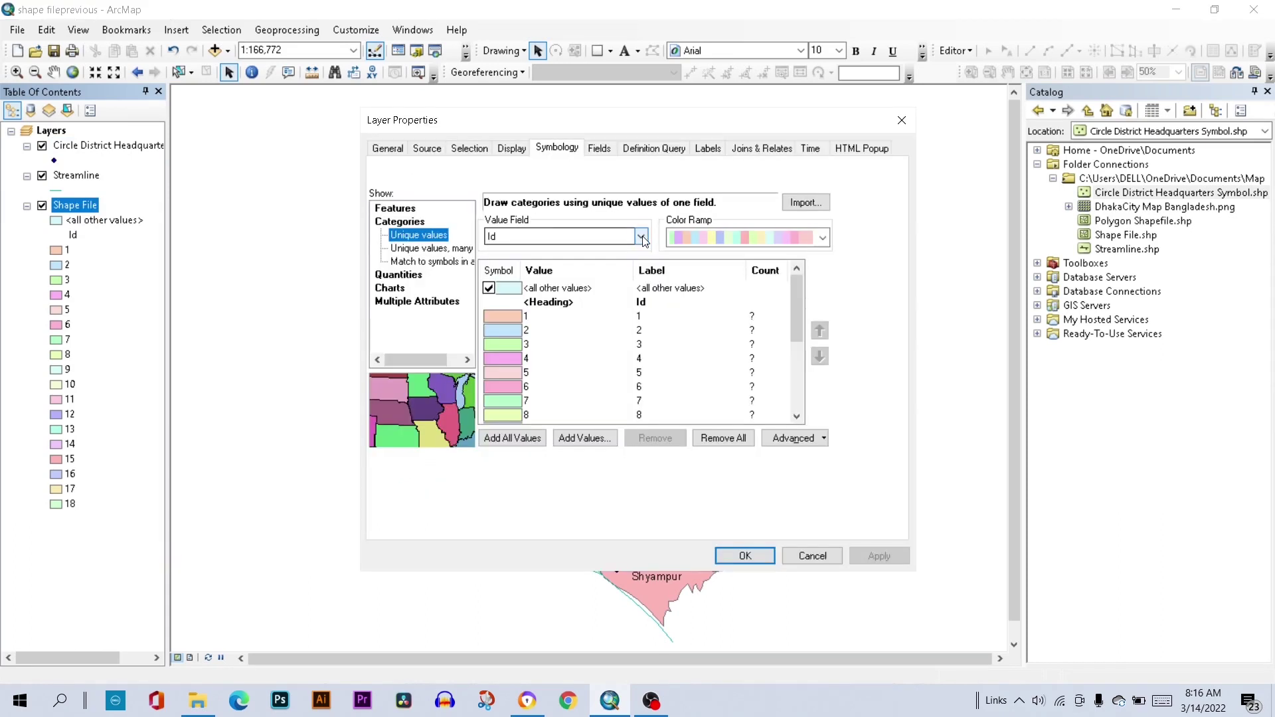
pyautogui.click(642, 236)
pyautogui.click(615, 263)
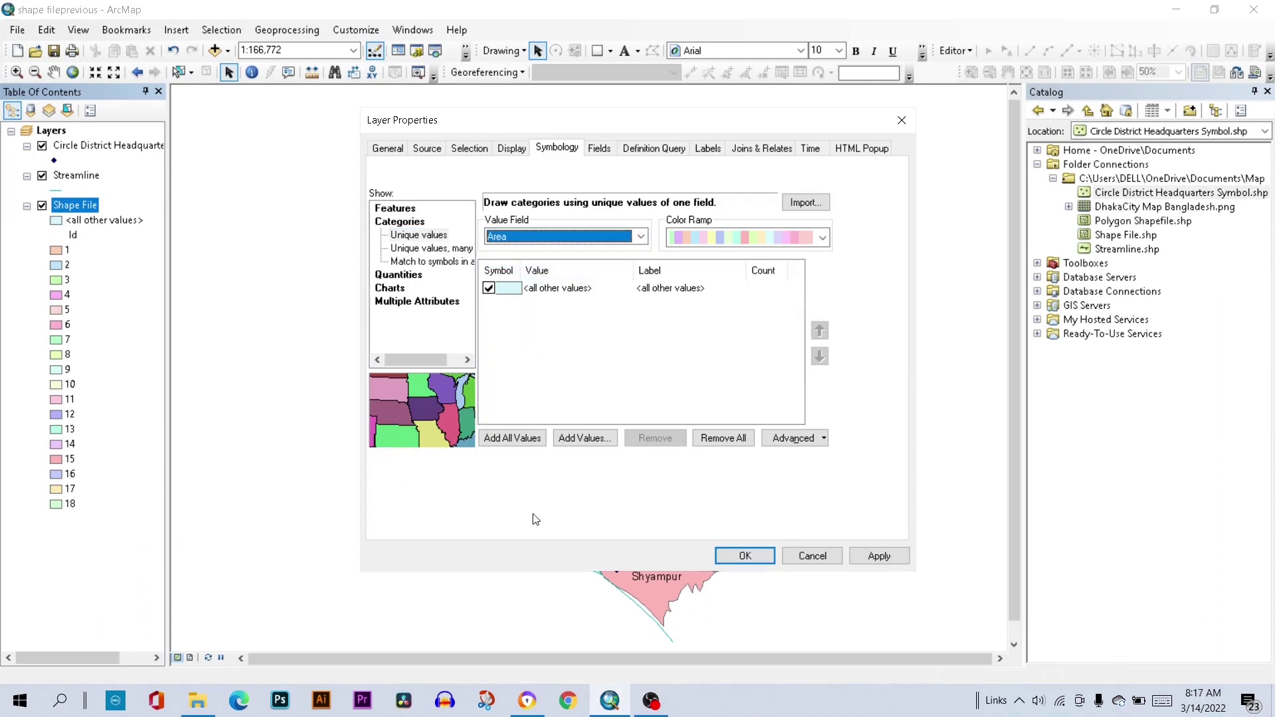
pyautogui.click(512, 439)
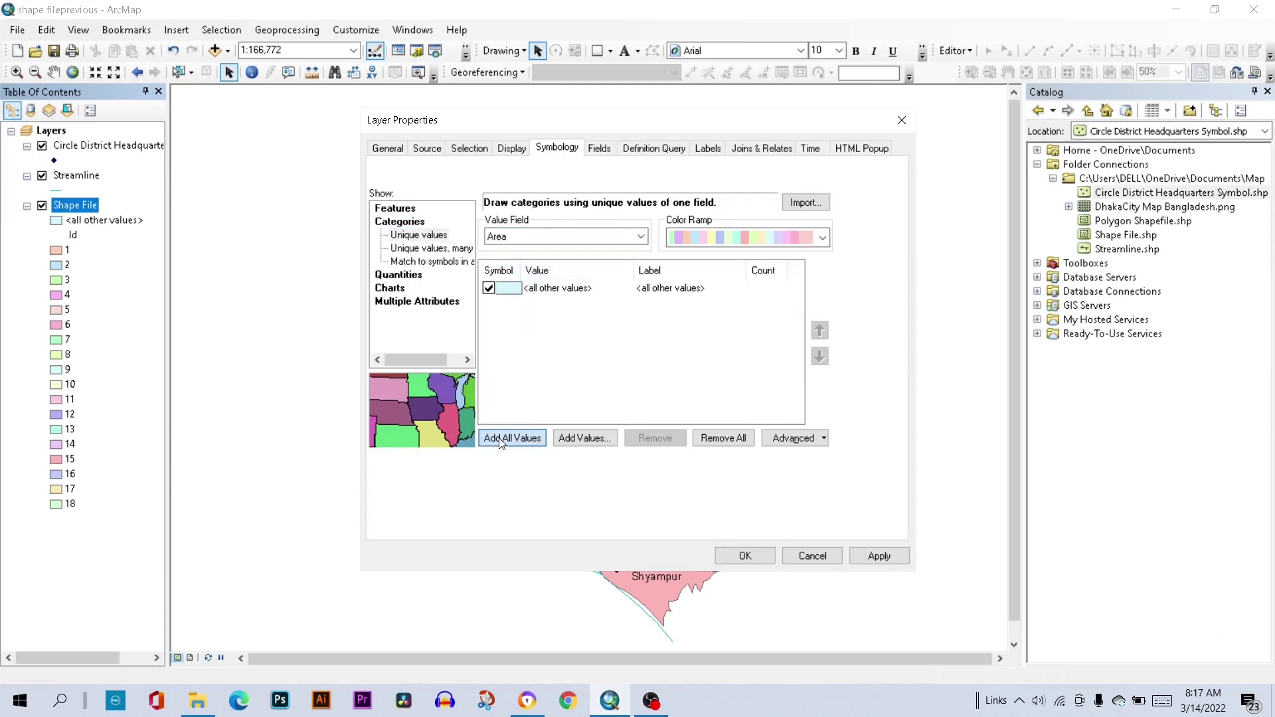
pyautogui.click(739, 556)
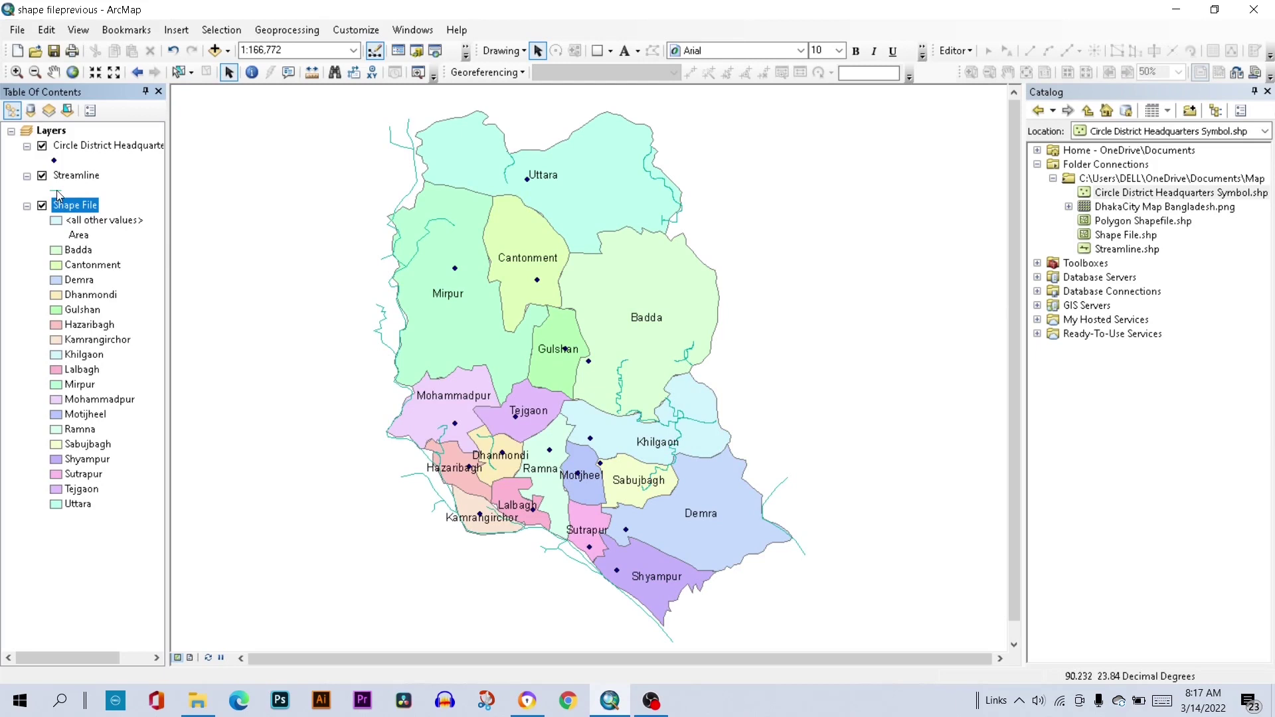
# - Give the Streamline layer the River line symbol with a width of 2
pyautogui.click(57, 191)
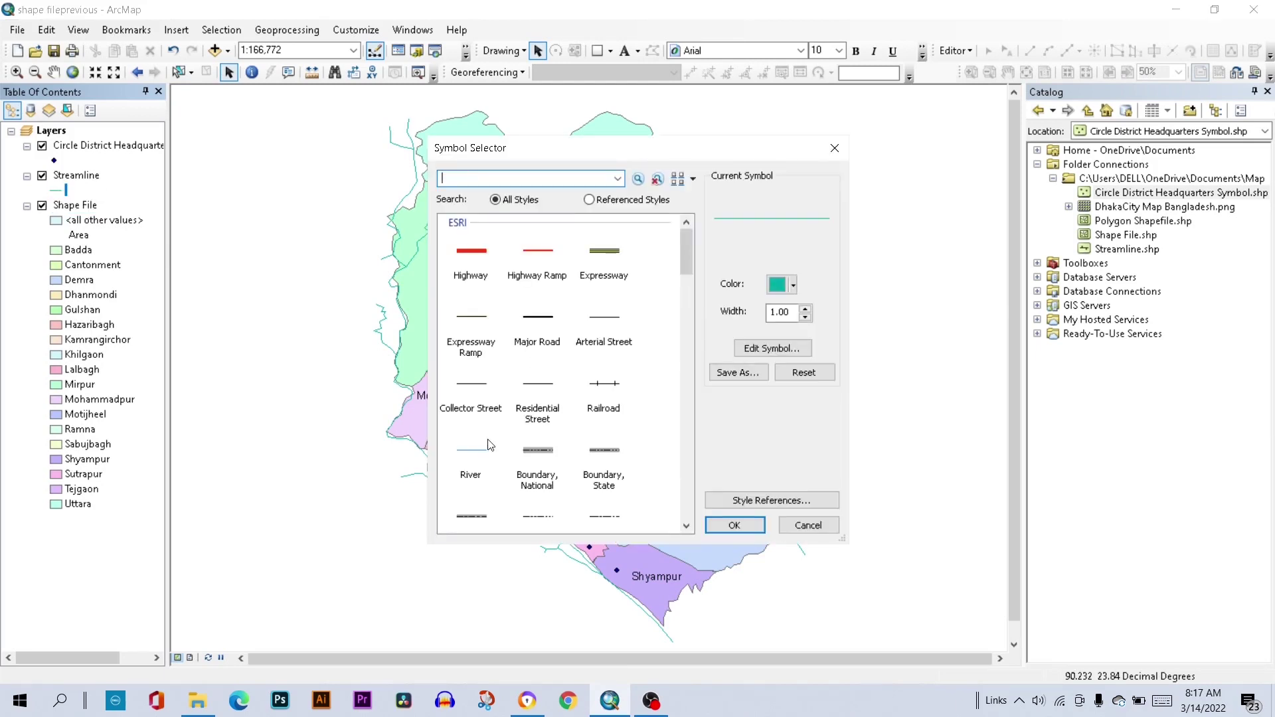
pyautogui.click(469, 452)
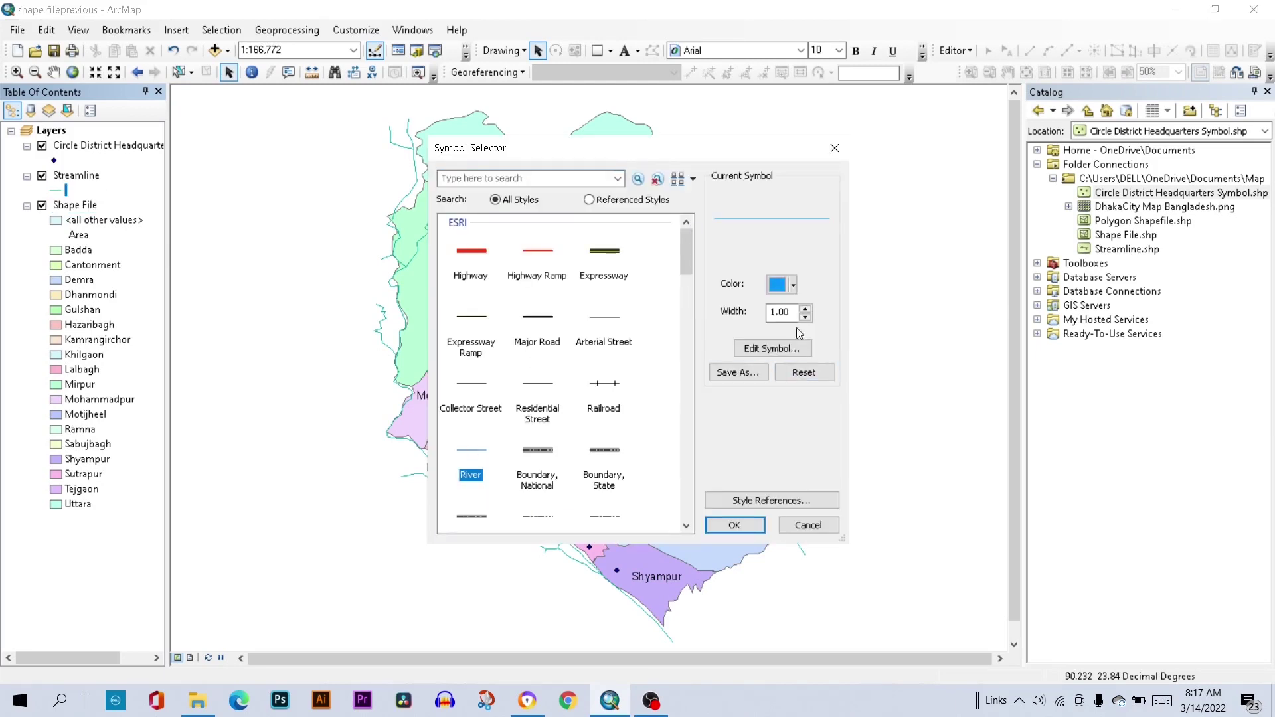
pyautogui.click(806, 308)
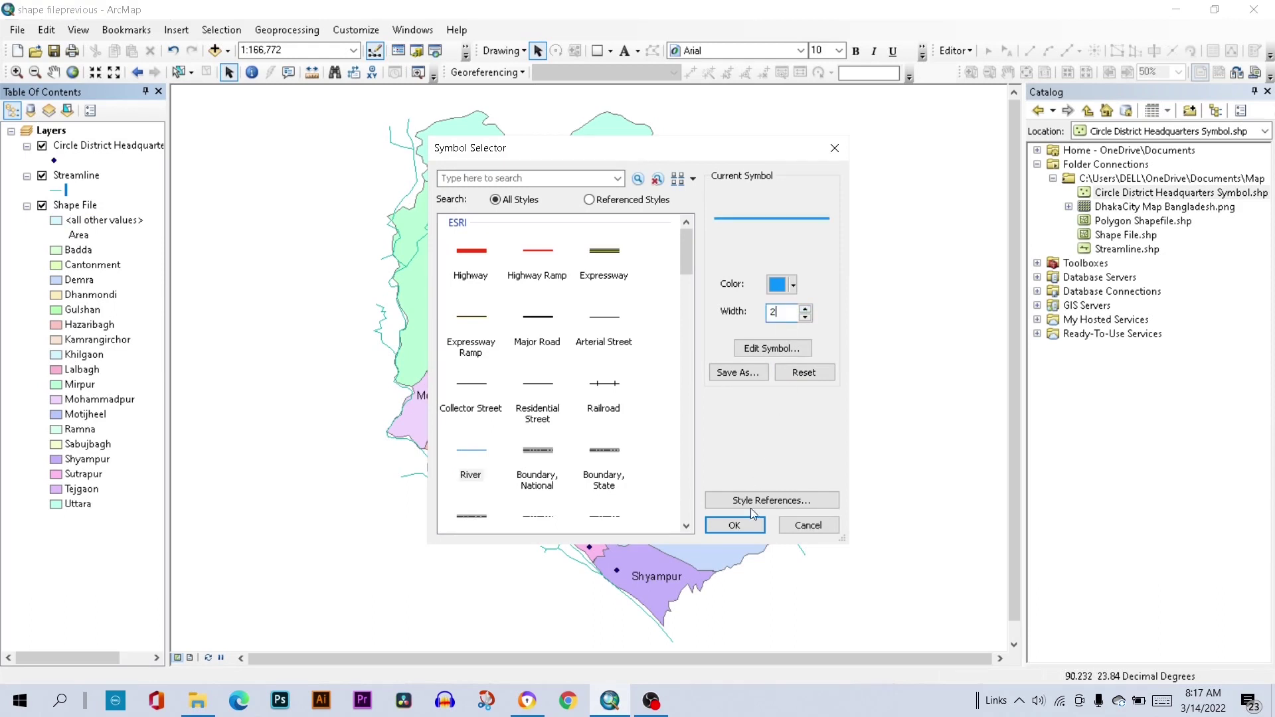
pyautogui.click(734, 526)
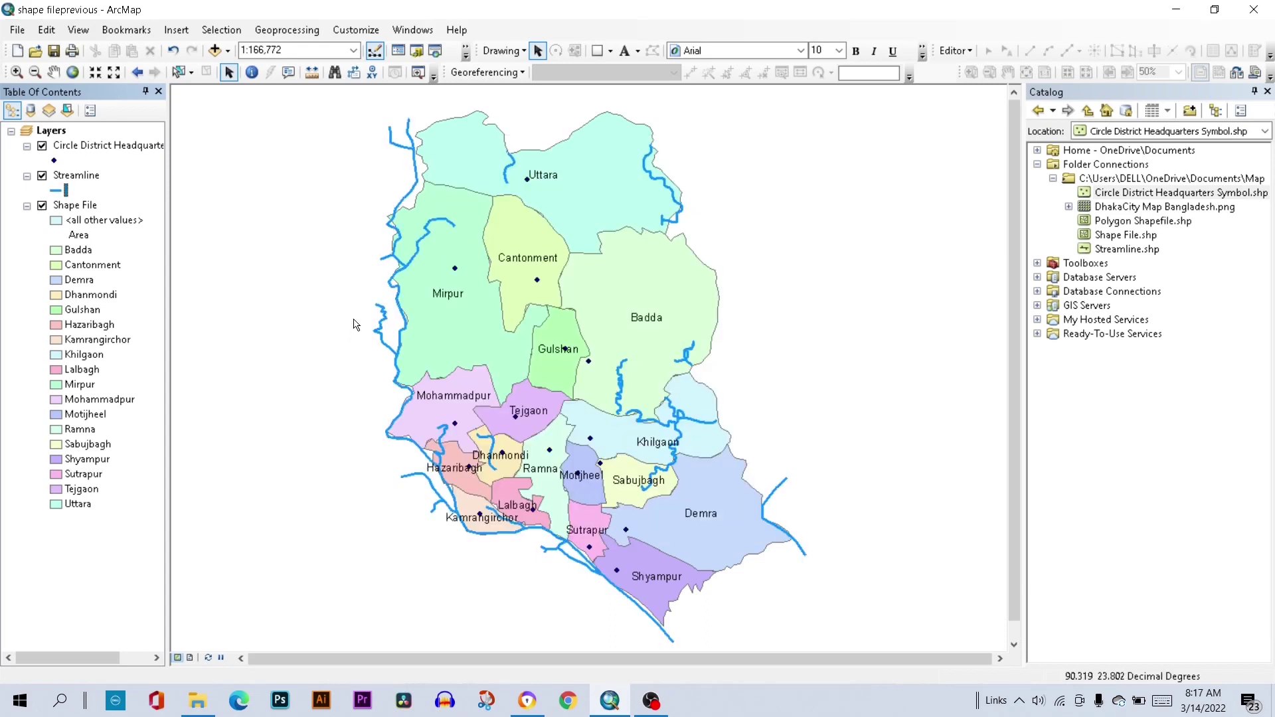
# - Give the Circle District Headquarters layer the black Circle 1 marker symbol and reduce its size from the style default
pyautogui.click(54, 161)
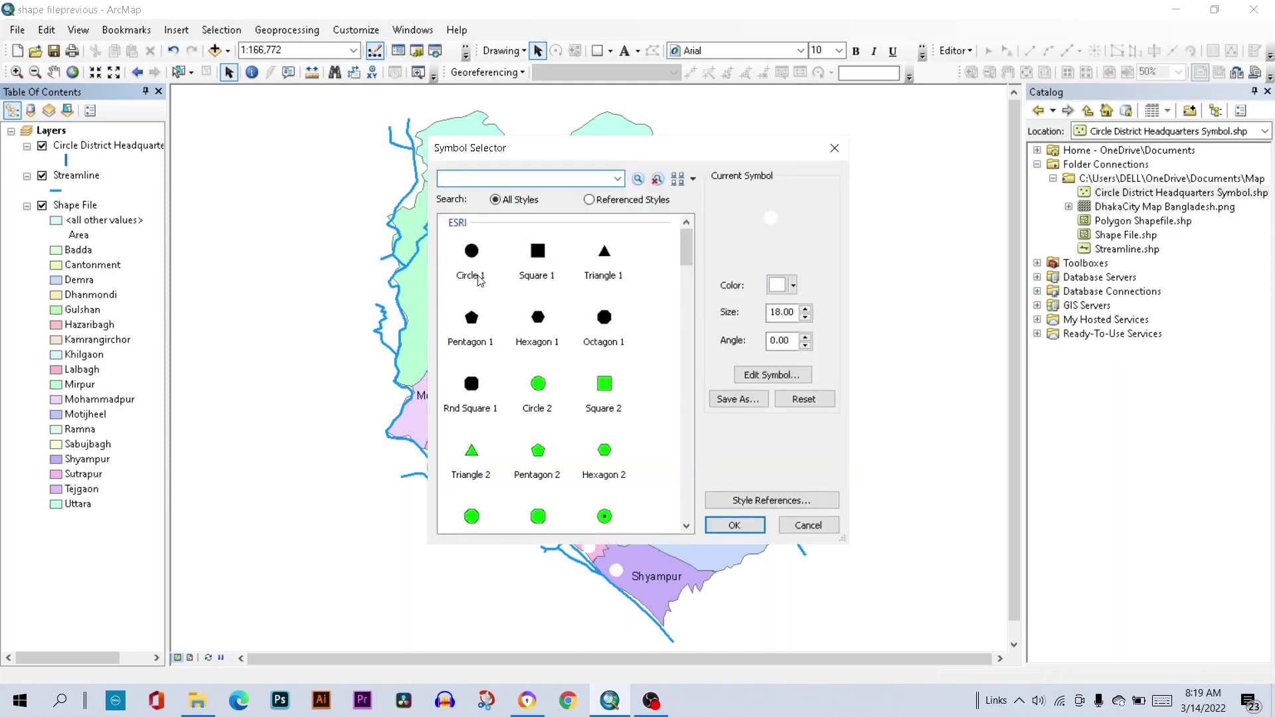
pyautogui.click(479, 278)
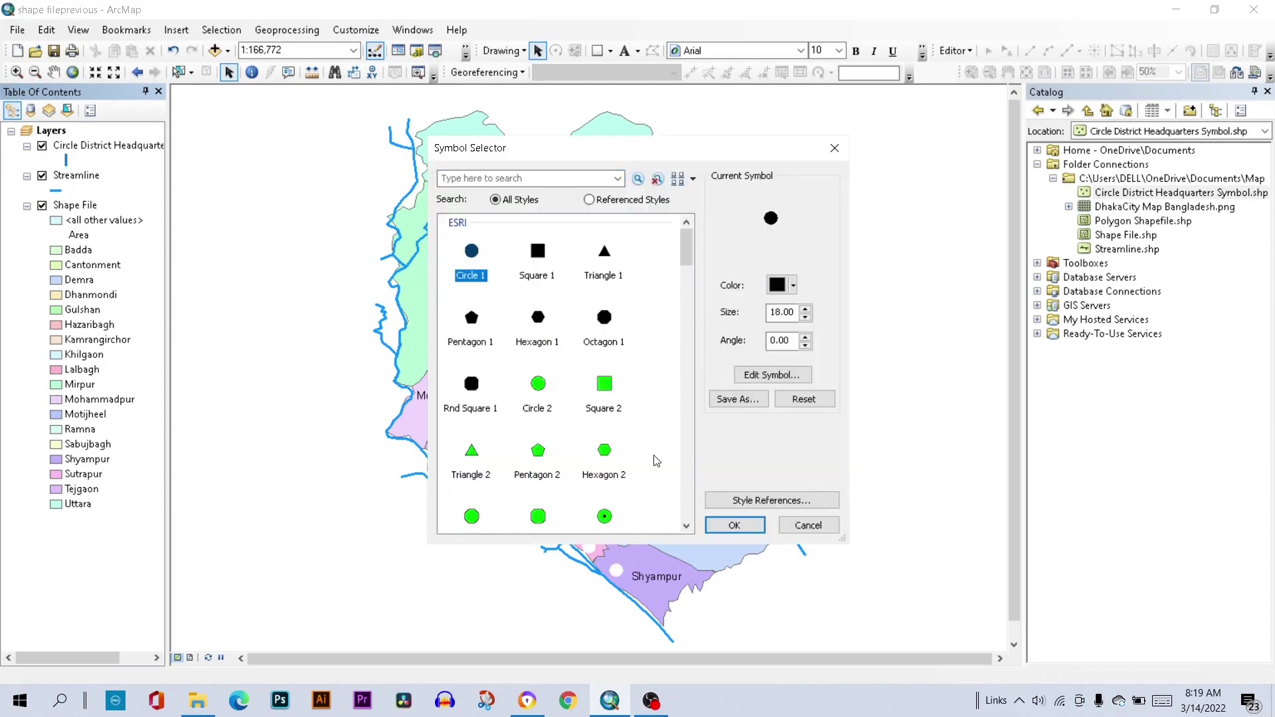
pyautogui.click(686, 526)
pyautogui.click(686, 526)
pyautogui.click(686, 526)
pyautogui.click(686, 526)
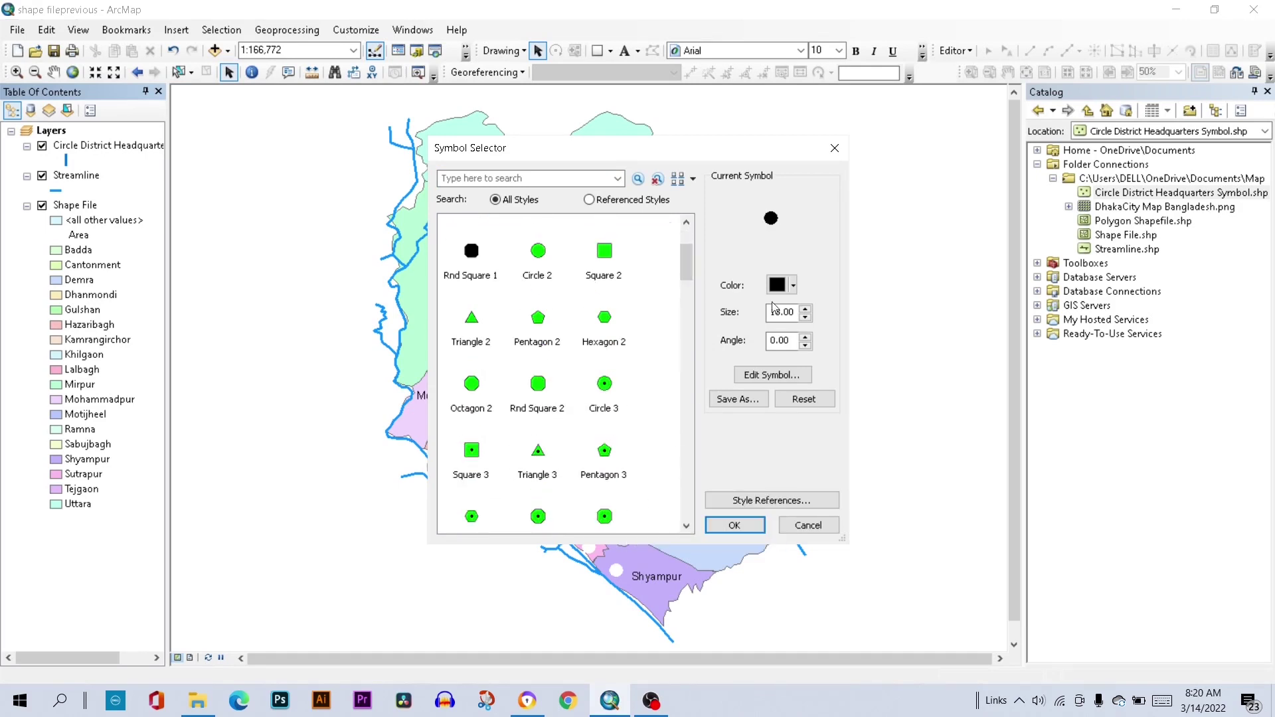
pyautogui.click(806, 320)
pyautogui.click(806, 320)
pyautogui.click(805, 309)
pyautogui.click(732, 526)
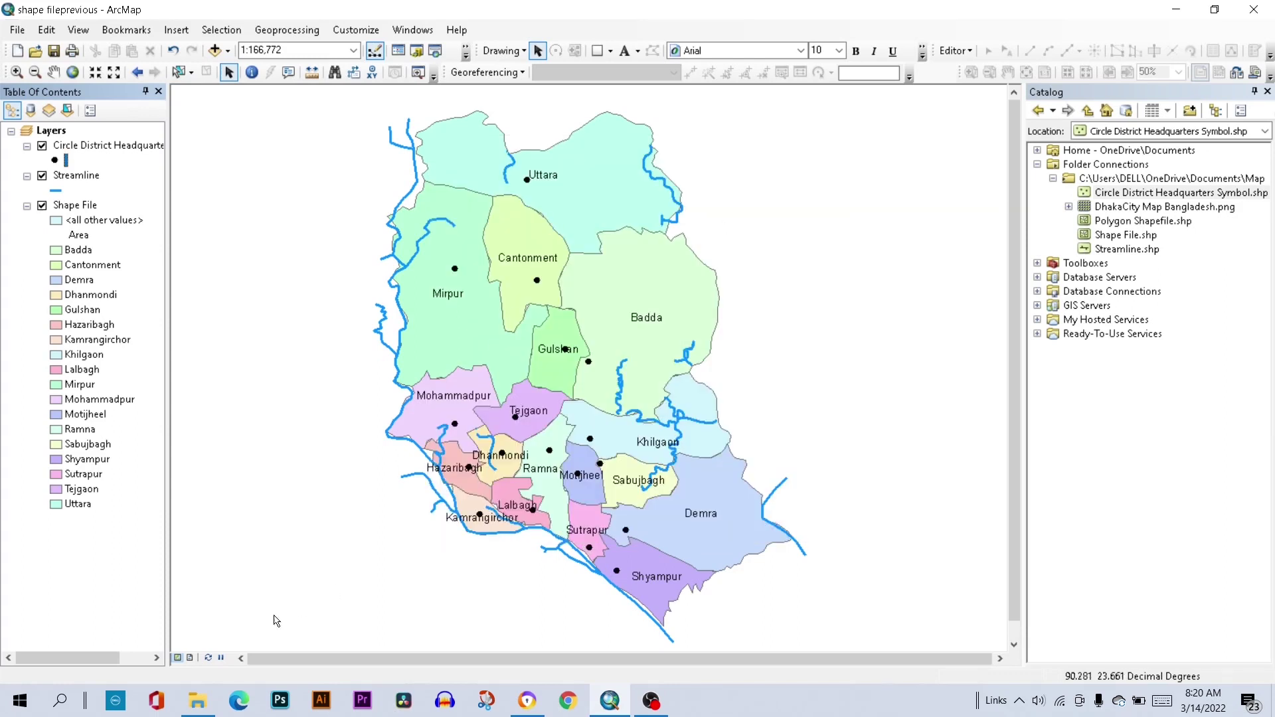
# - Switch to the page layout, enlarge the map to a scale of 1:150,000 and reposition it inside the data frame
pyautogui.click(190, 659)
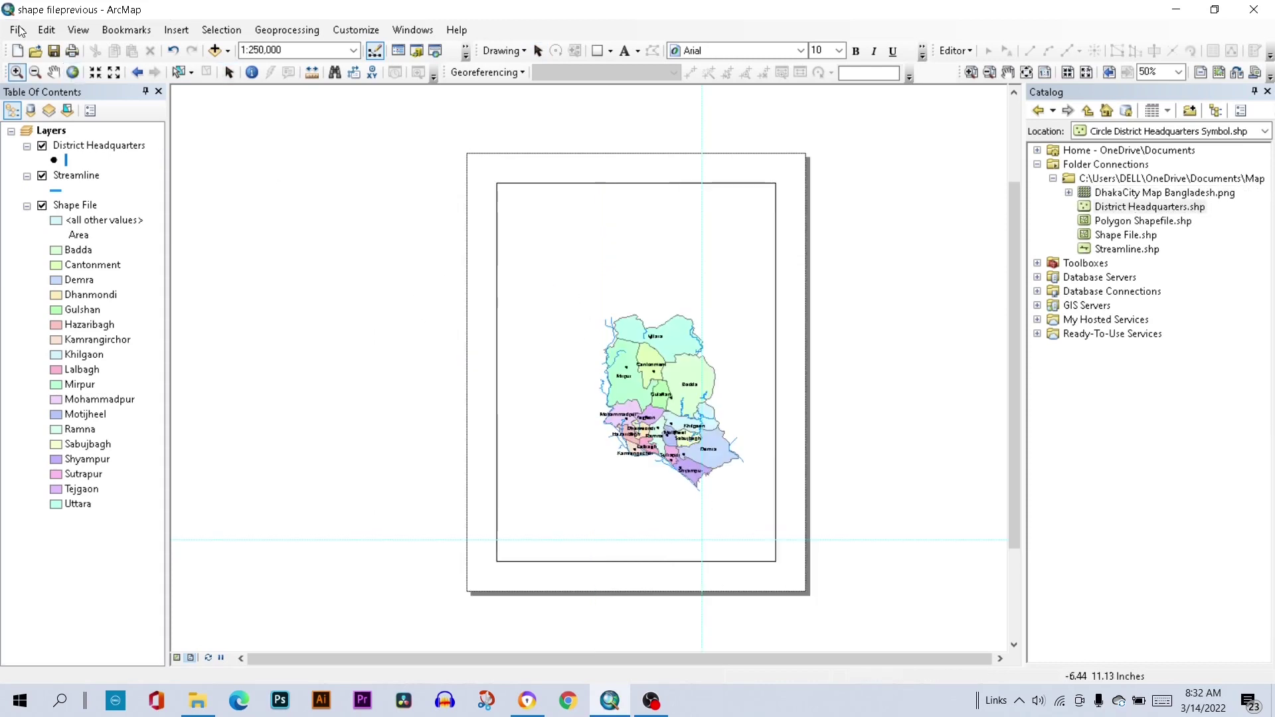
pyautogui.click(16, 71)
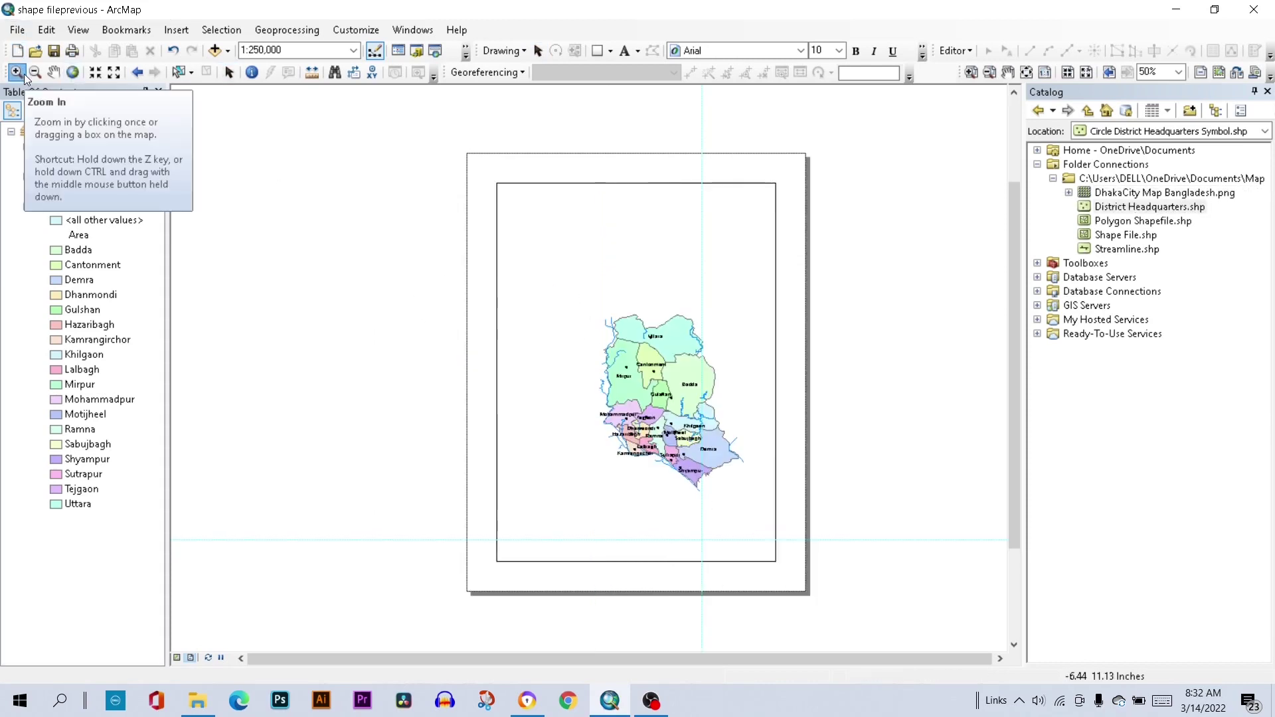
pyautogui.click(654, 354)
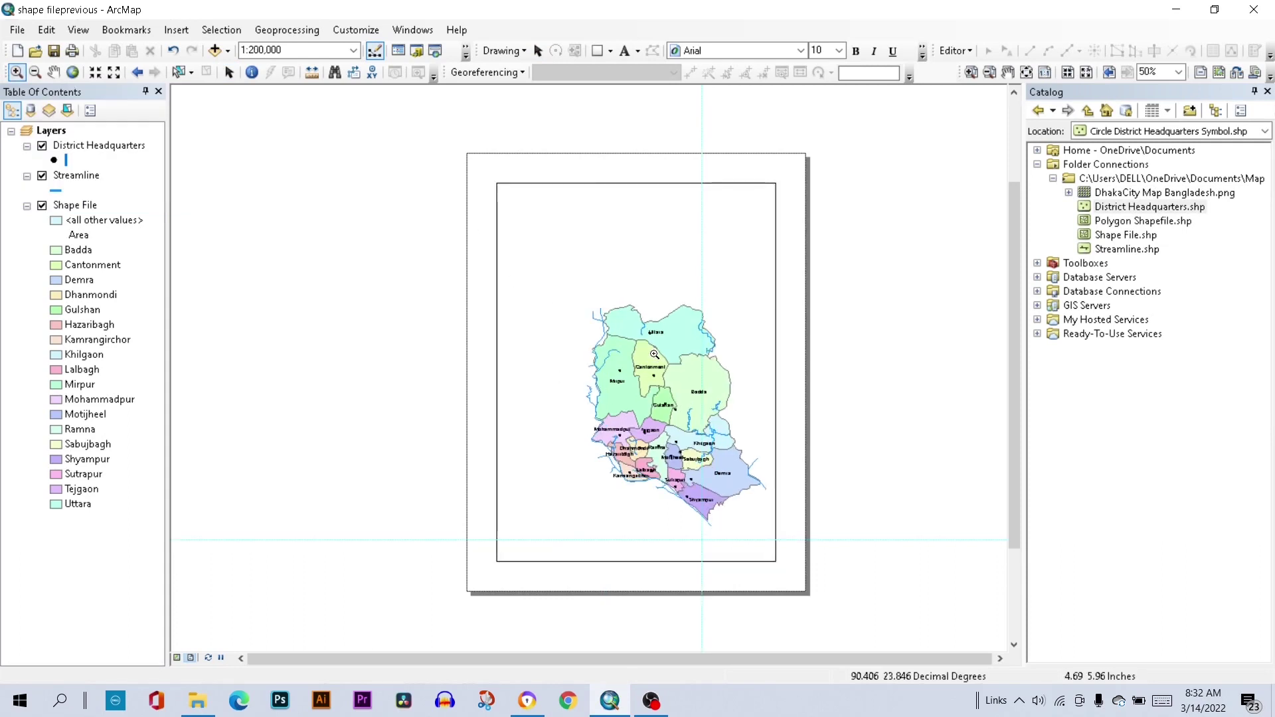
pyautogui.click(655, 354)
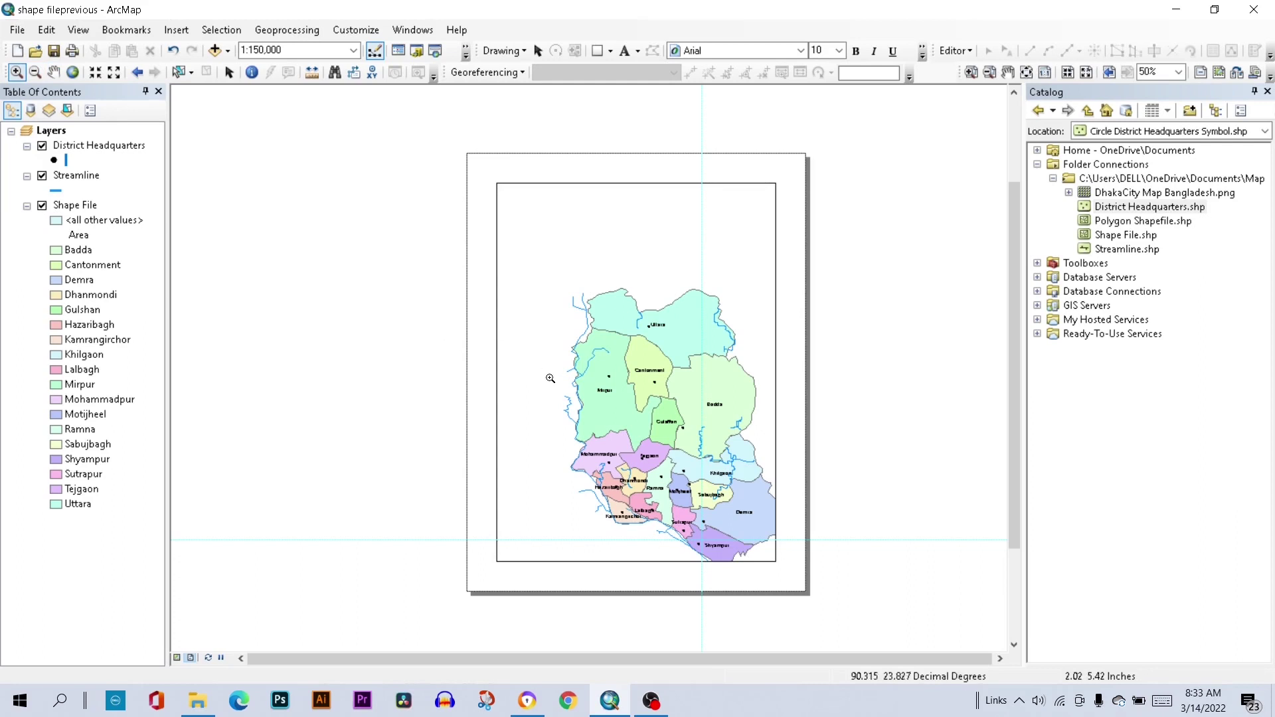
pyautogui.click(54, 73)
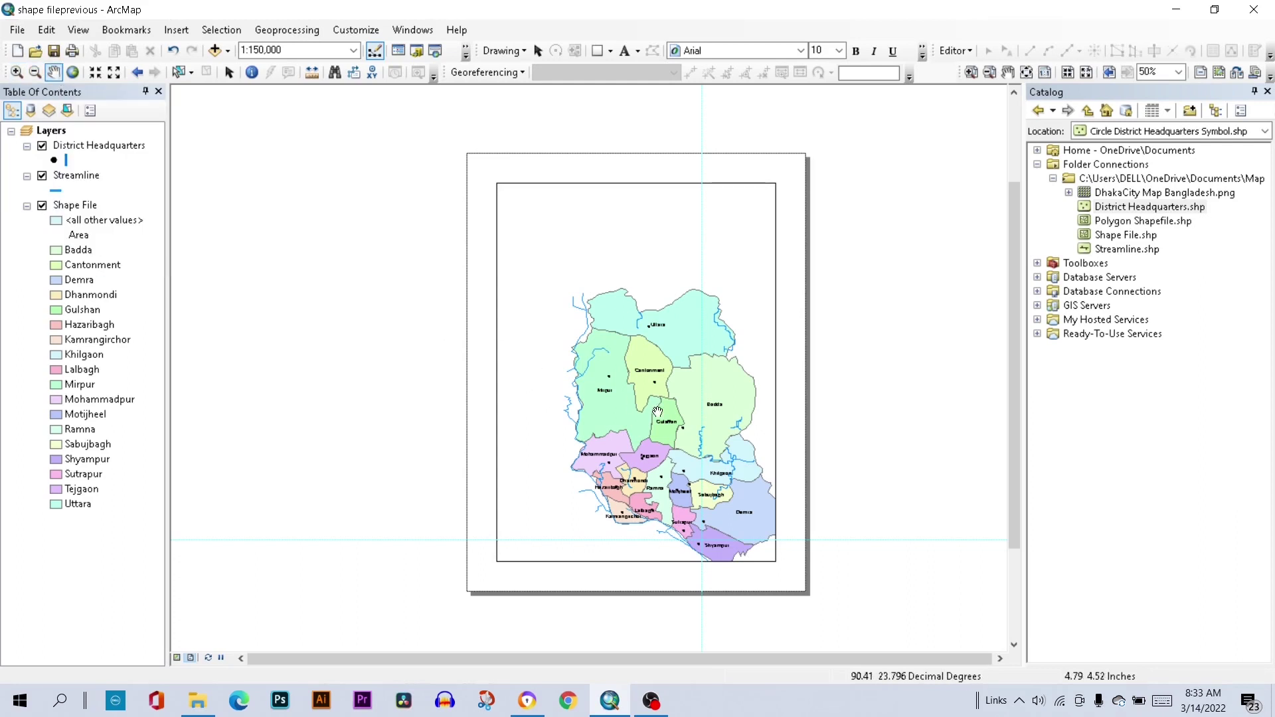
pyautogui.moveTo(659, 413); pyautogui.dragTo(633, 352)
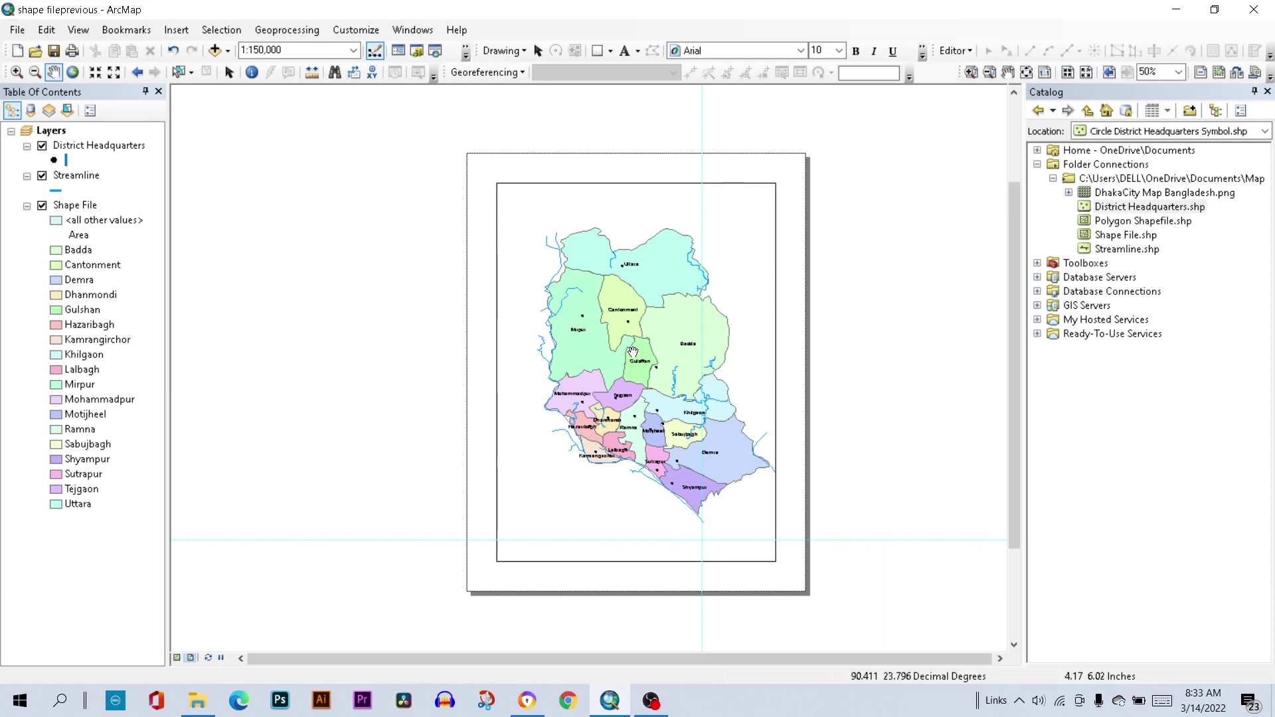
# - Start a one-column legend of District Headquarters, Streamline and Shape File, keeping the default title and frame settings
pyautogui.click(181, 34)
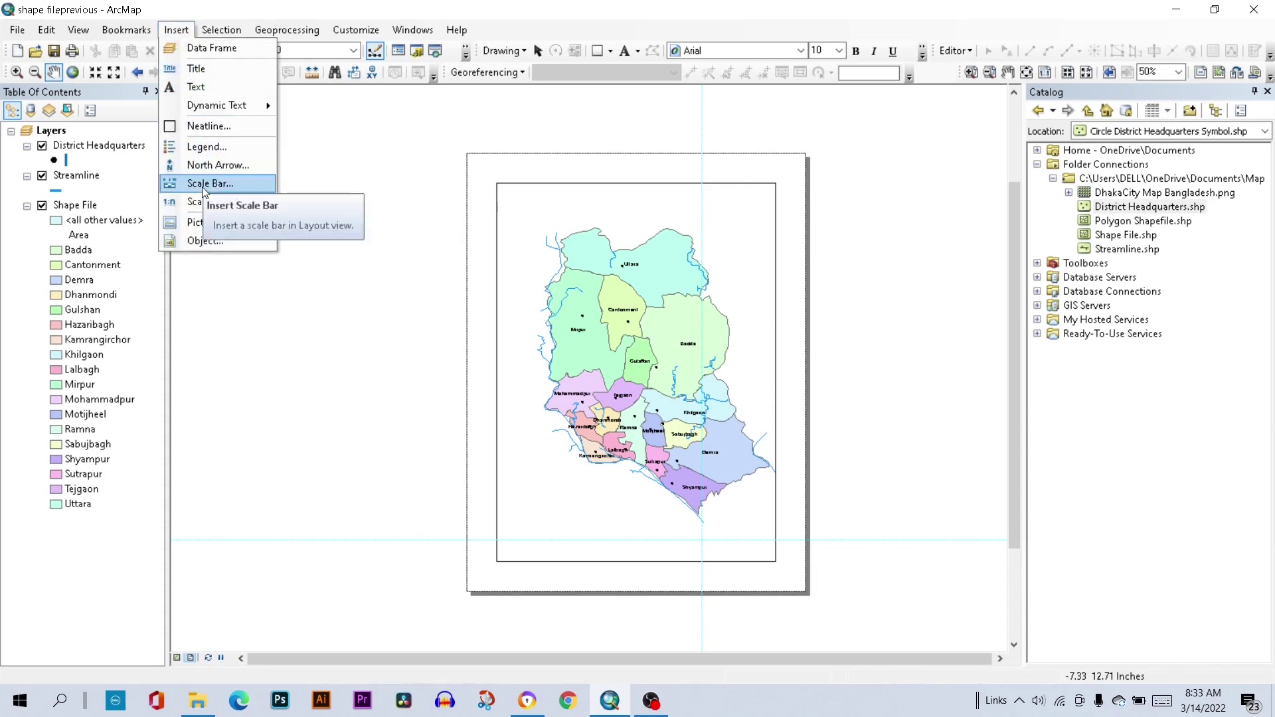
pyautogui.click(202, 149)
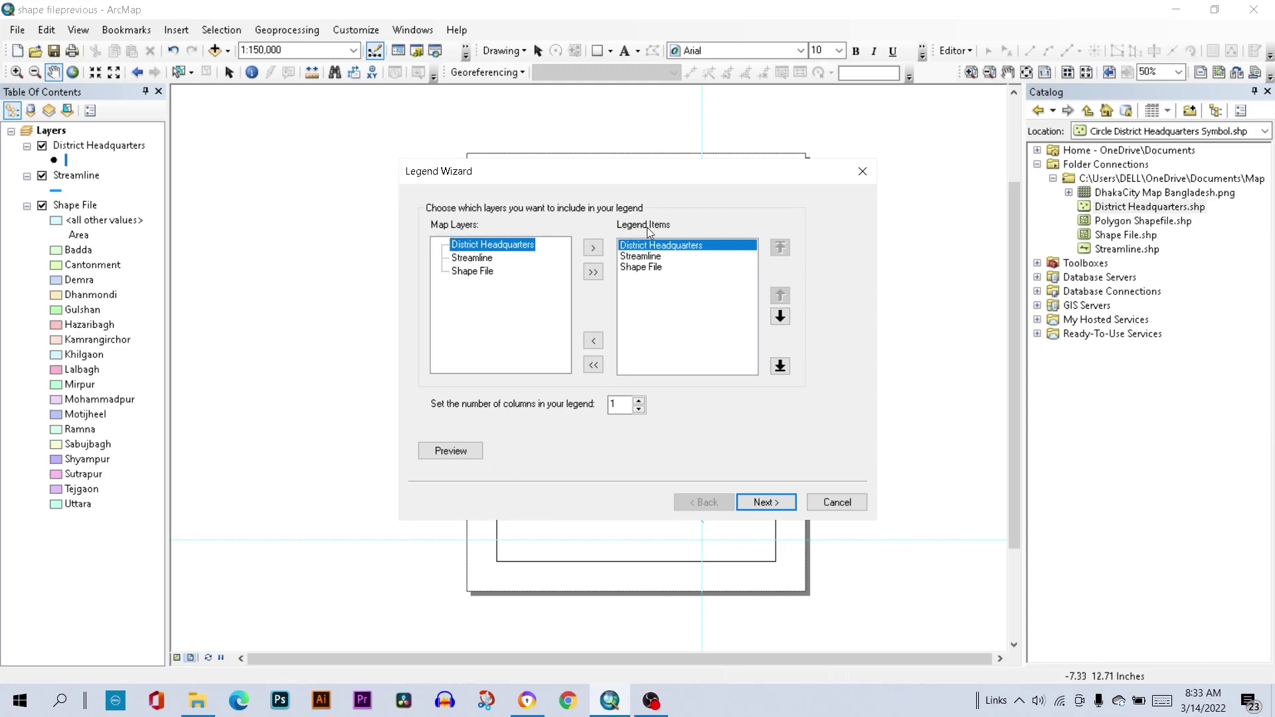
pyautogui.click(483, 273)
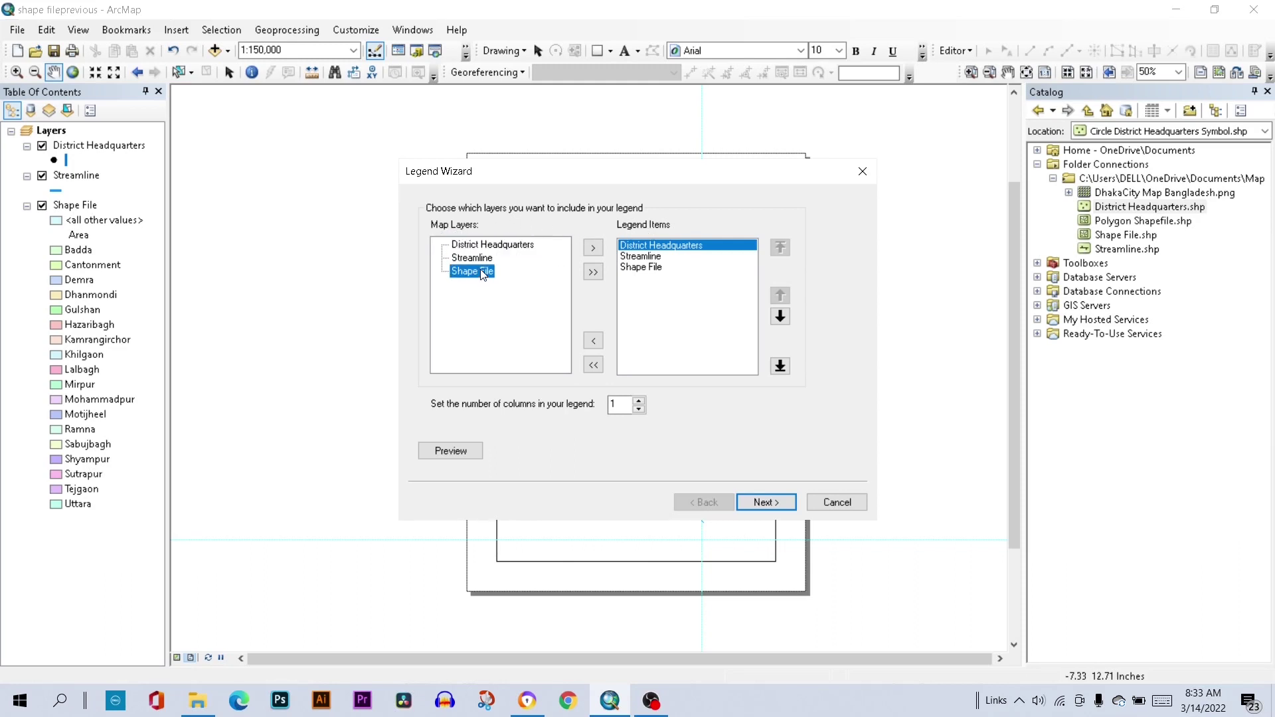
pyautogui.click(639, 268)
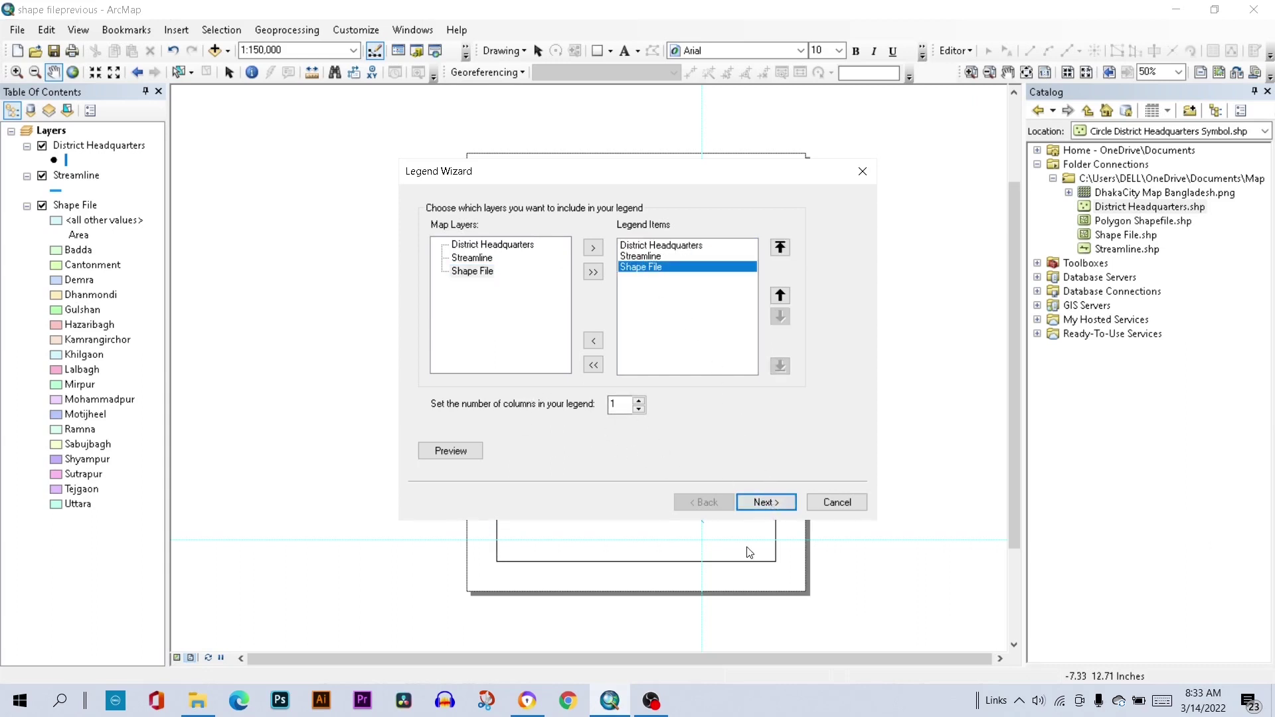
pyautogui.click(763, 503)
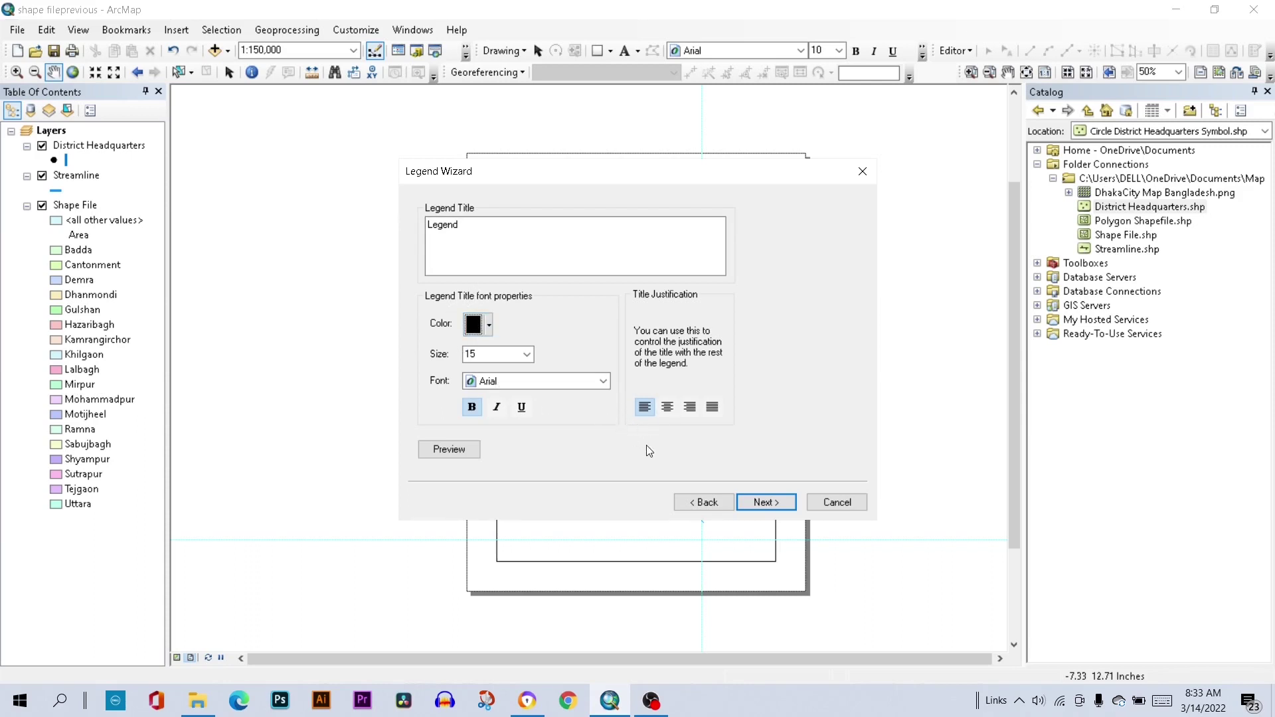
pyautogui.click(769, 503)
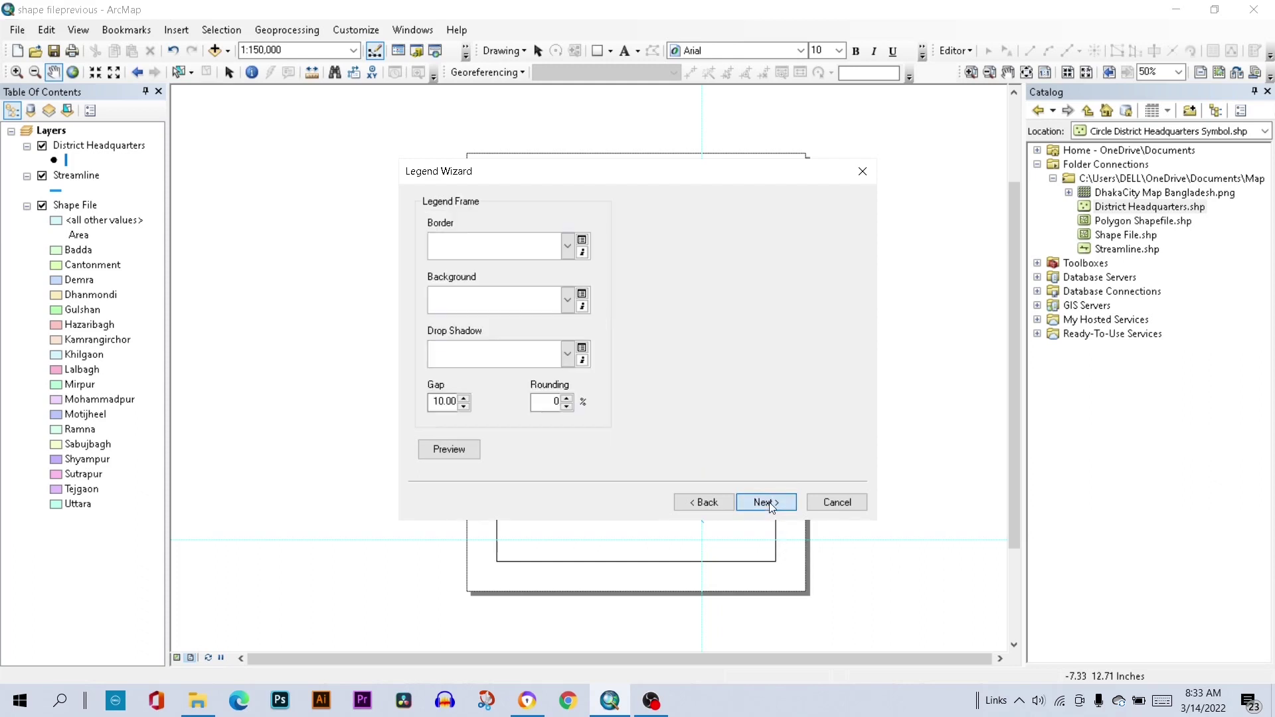
pyautogui.click(769, 502)
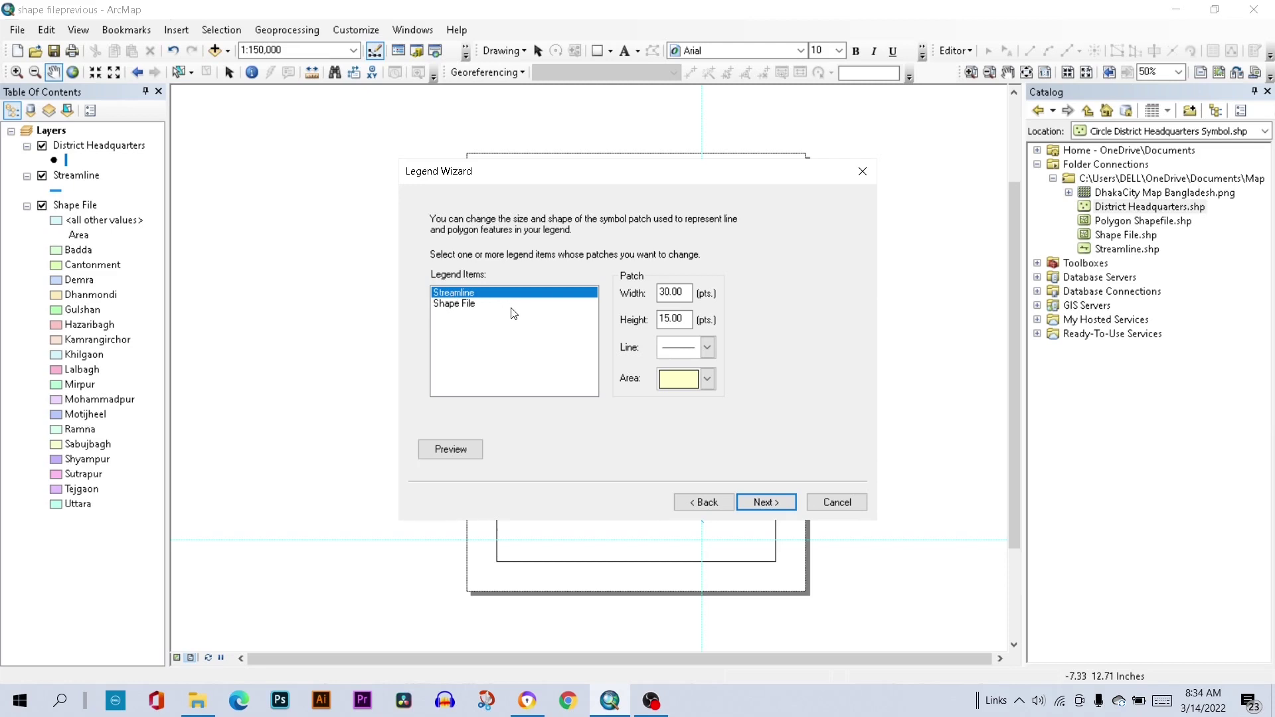
# - Set the Streamline legend patch to the S Curve line and Water Body area, and finish the legend with default spacing
pyautogui.click(707, 349)
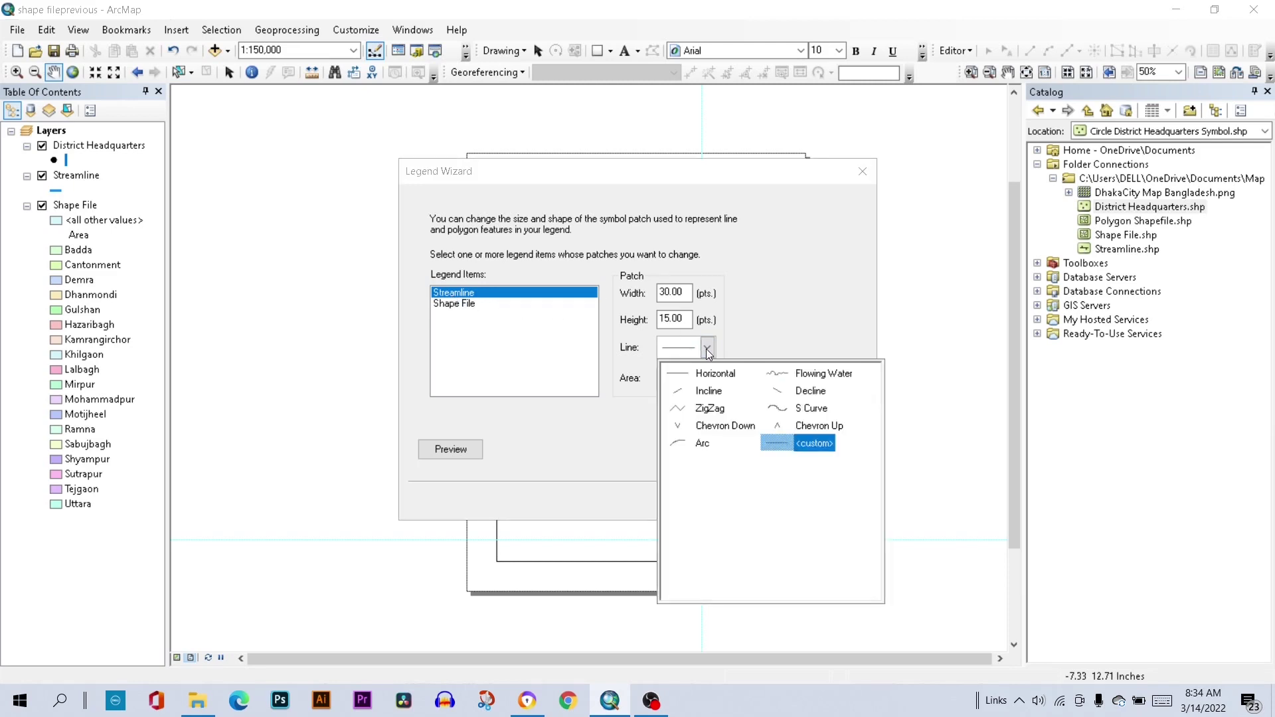
pyautogui.click(810, 409)
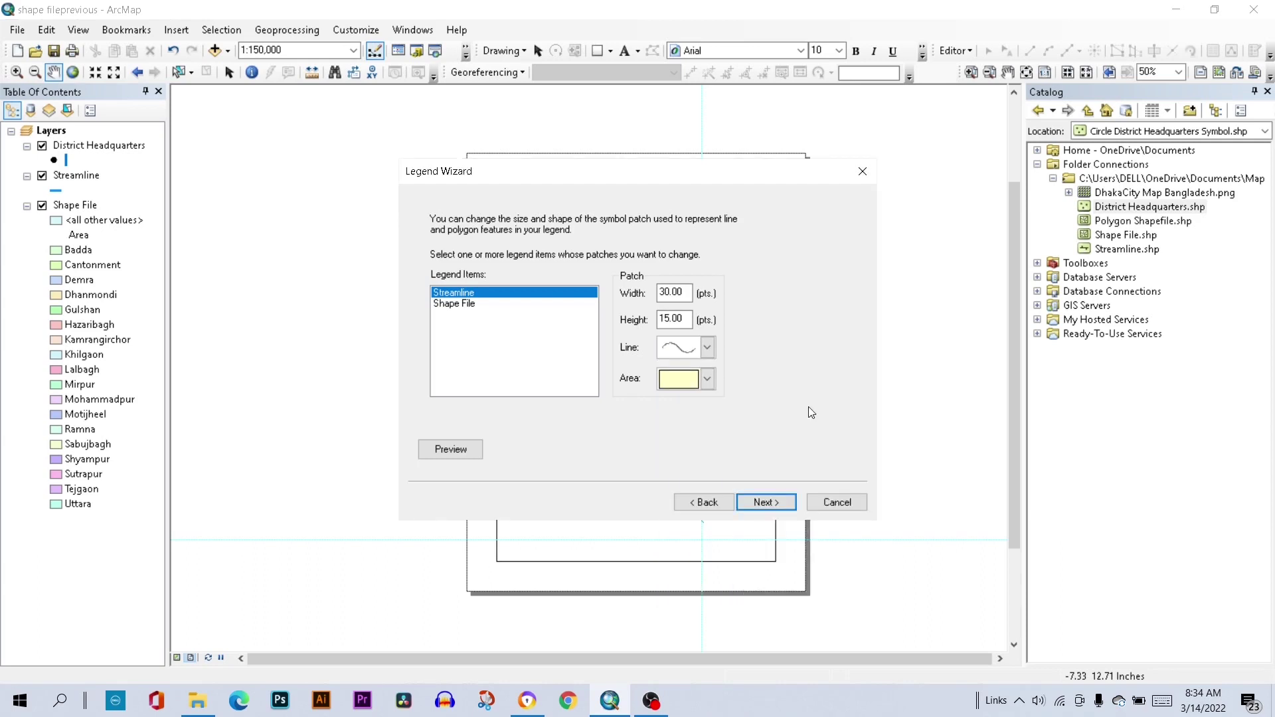
pyautogui.click(708, 380)
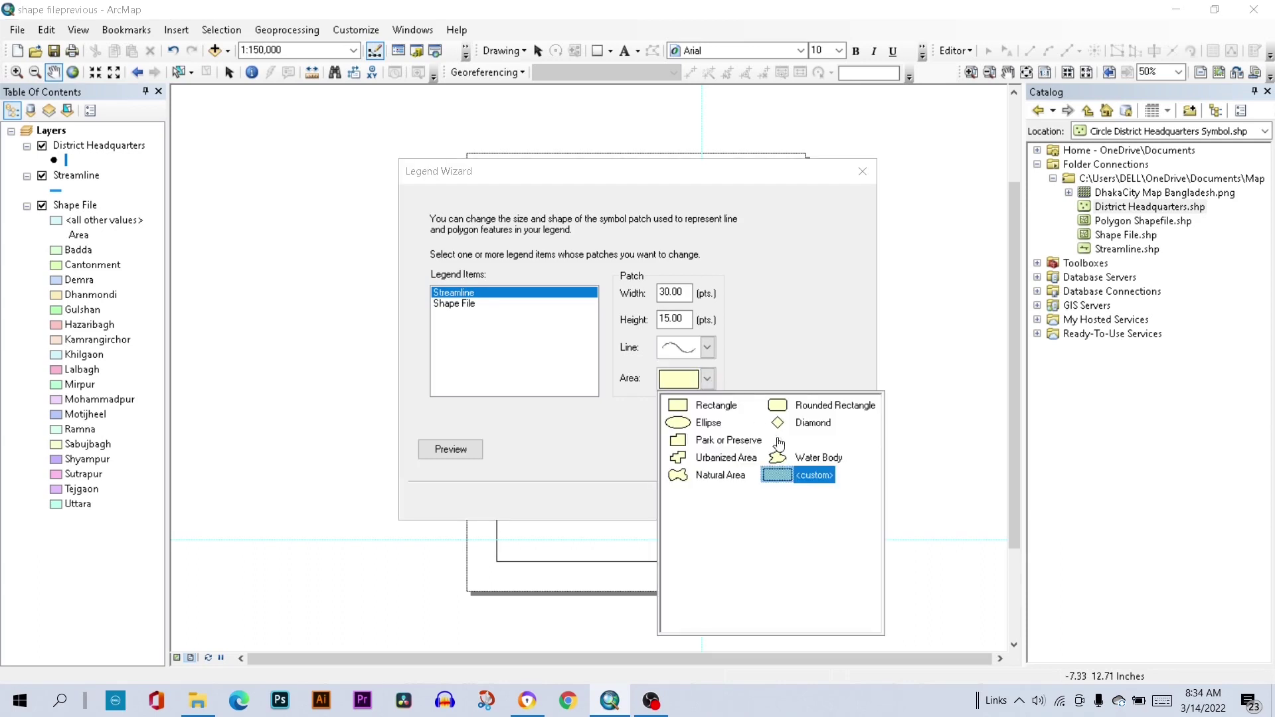
pyautogui.click(791, 460)
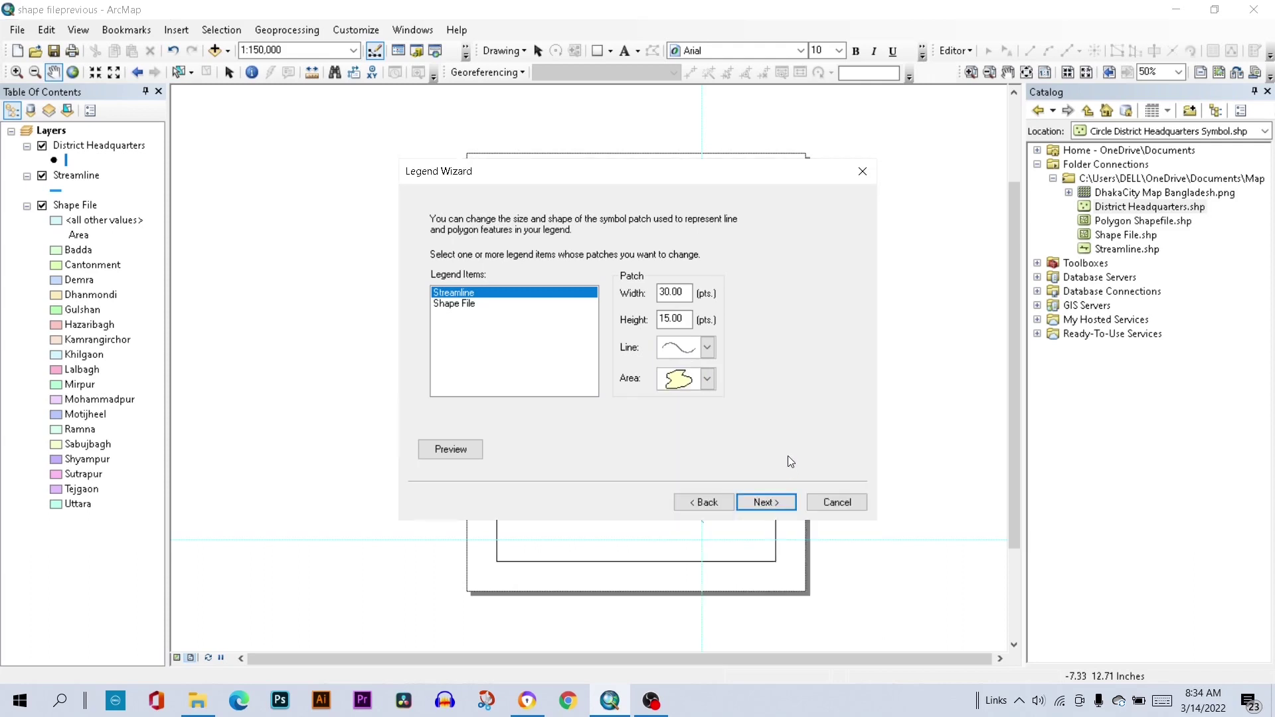
pyautogui.click(756, 504)
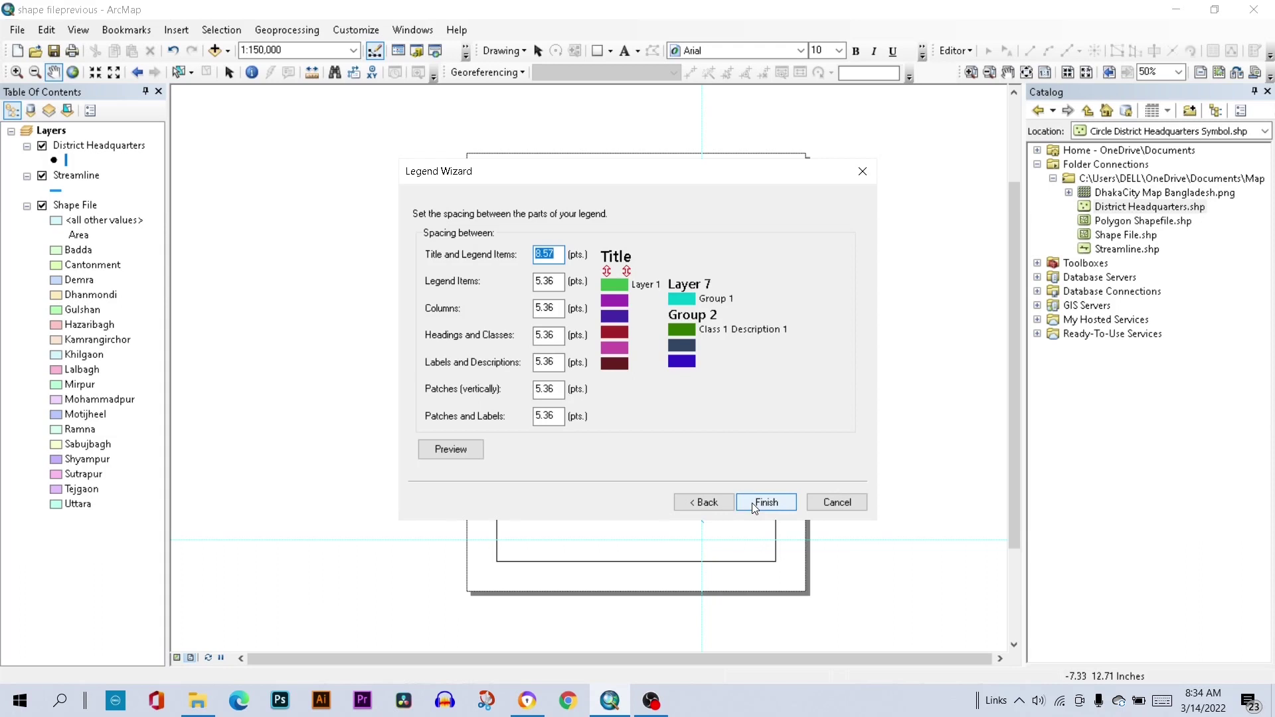
pyautogui.click(771, 505)
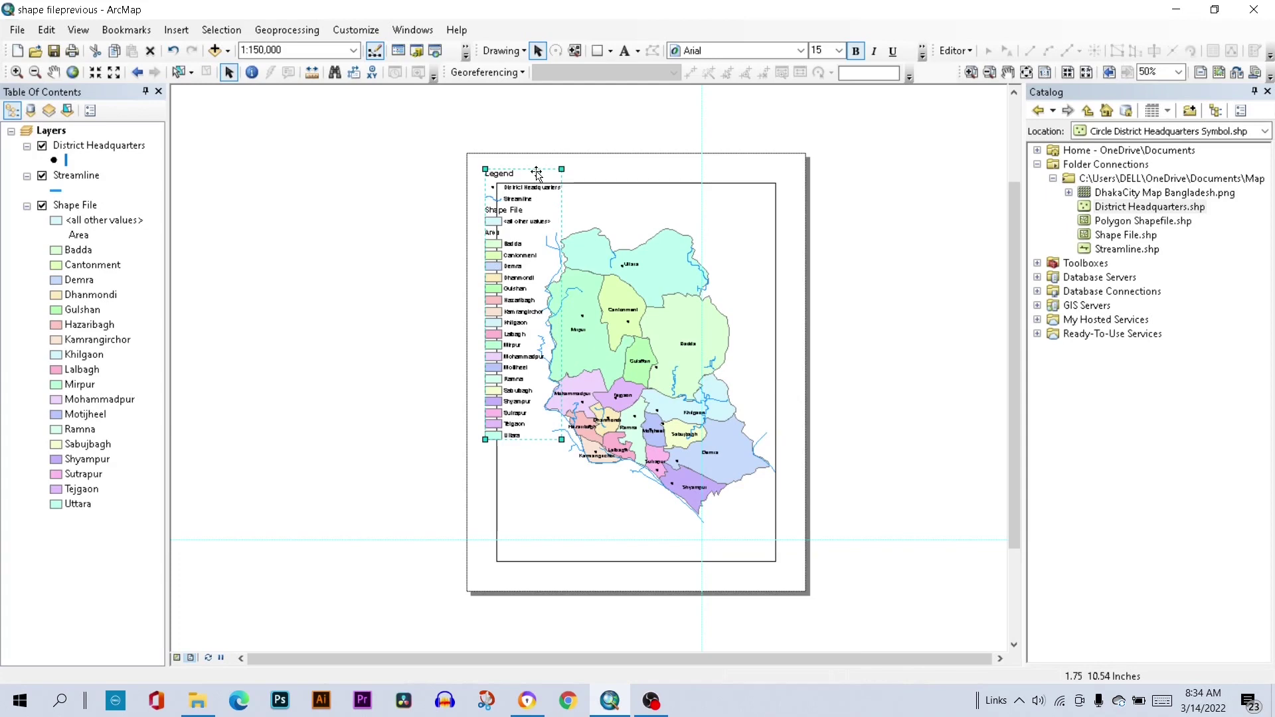
# - Place the legend in the lower-left corner of the data frame and scale it to a title text size of about 10.2
pyautogui.moveTo(537, 174); pyautogui.dragTo(588, 423)
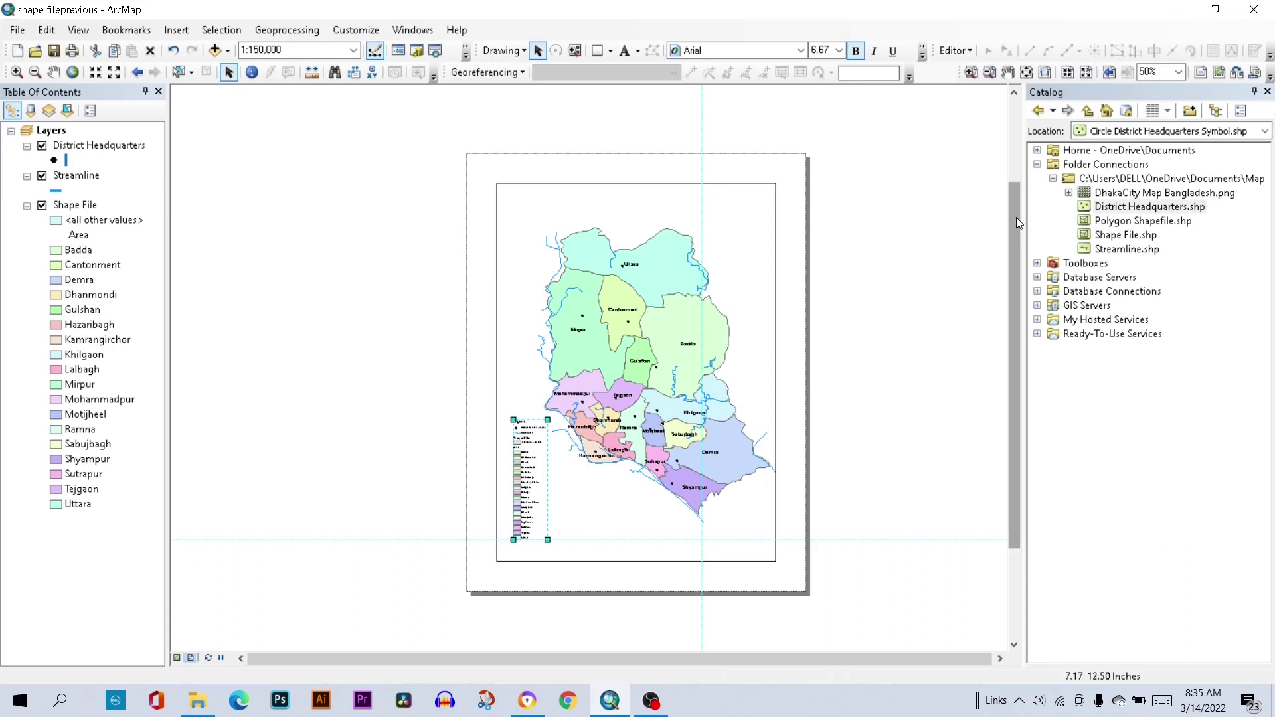
pyautogui.moveTo(1016, 217); pyautogui.dragTo(1006, 317)
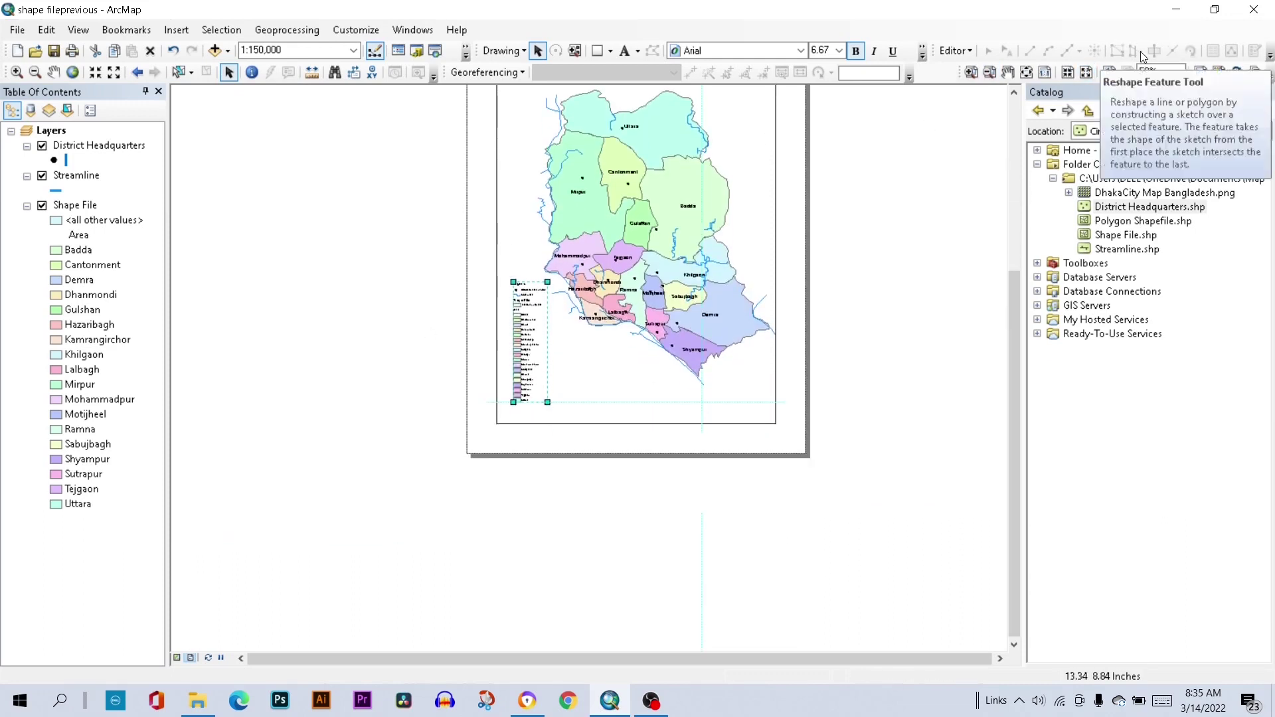
pyautogui.click(1180, 71)
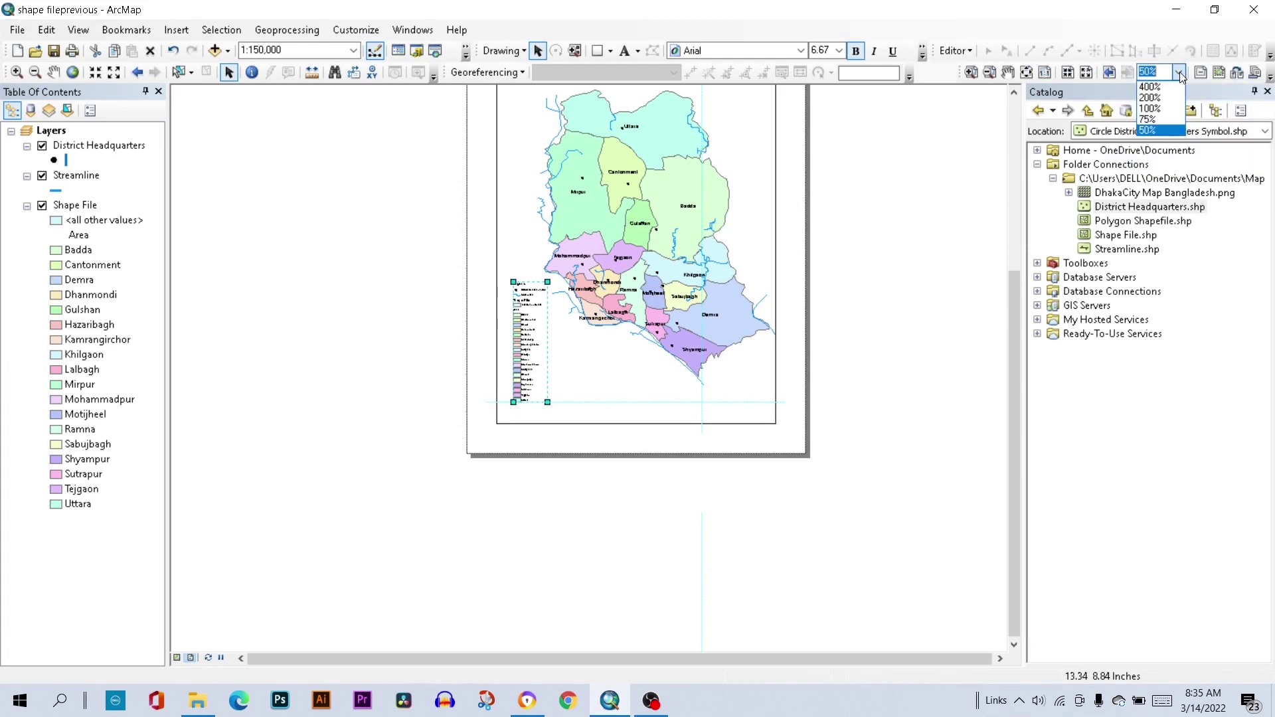
pyautogui.click(1153, 120)
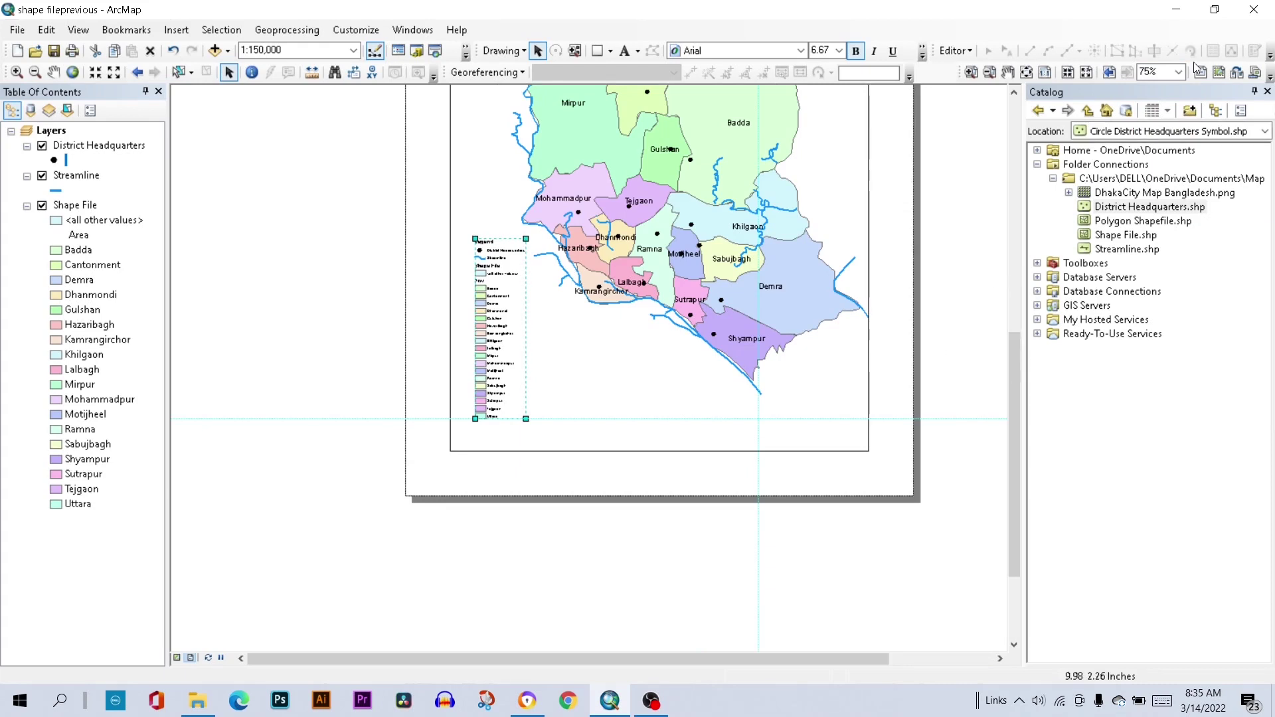
pyautogui.click(1176, 75)
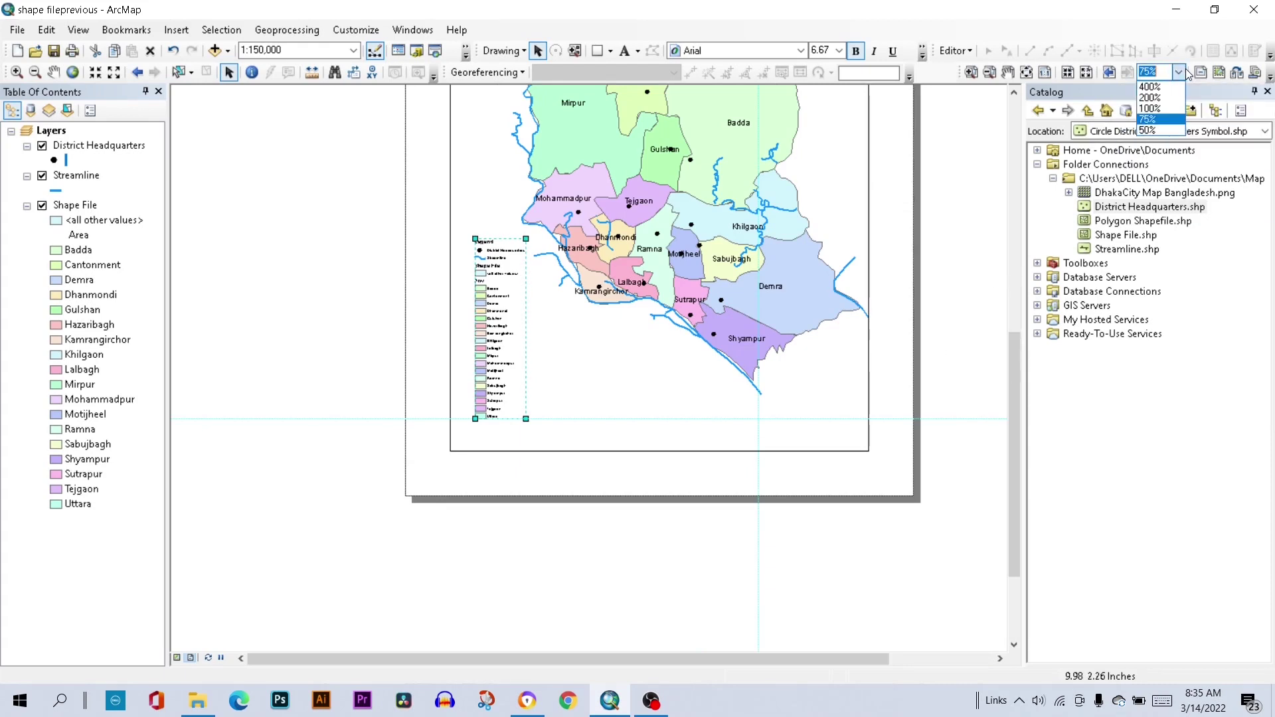
pyautogui.click(1174, 110)
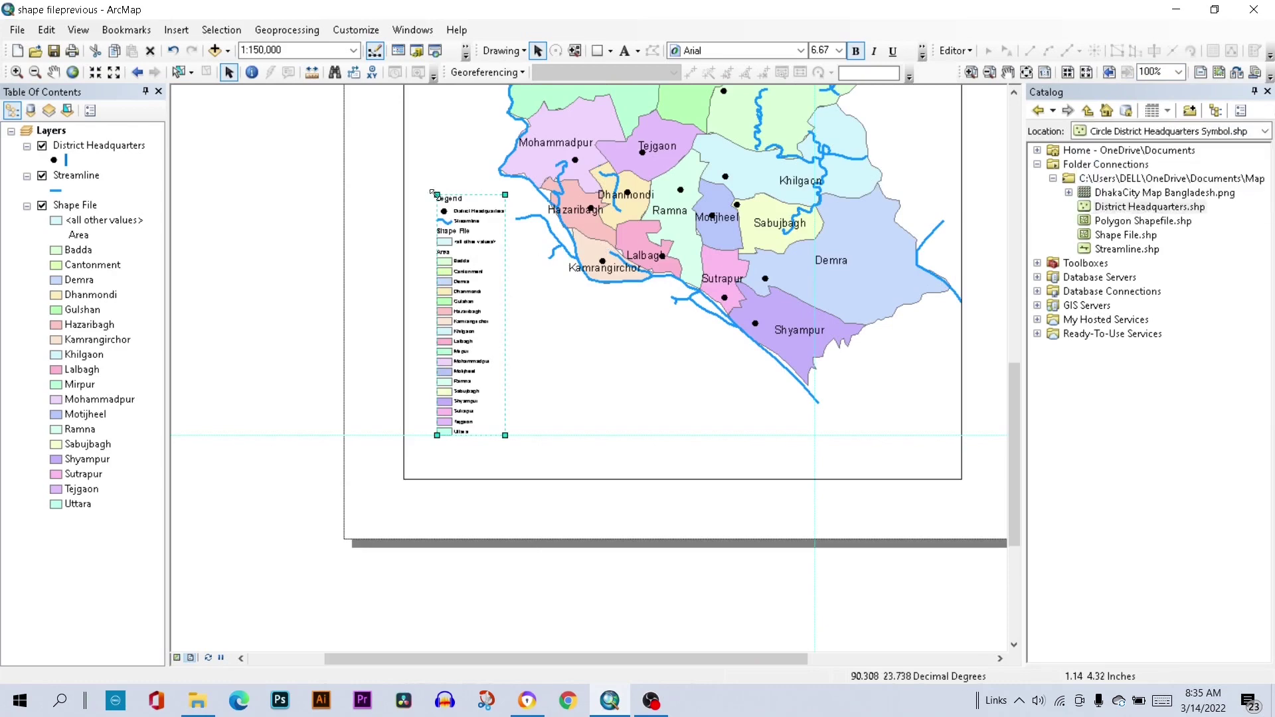
pyautogui.moveTo(436, 194); pyautogui.dragTo(421, 113)
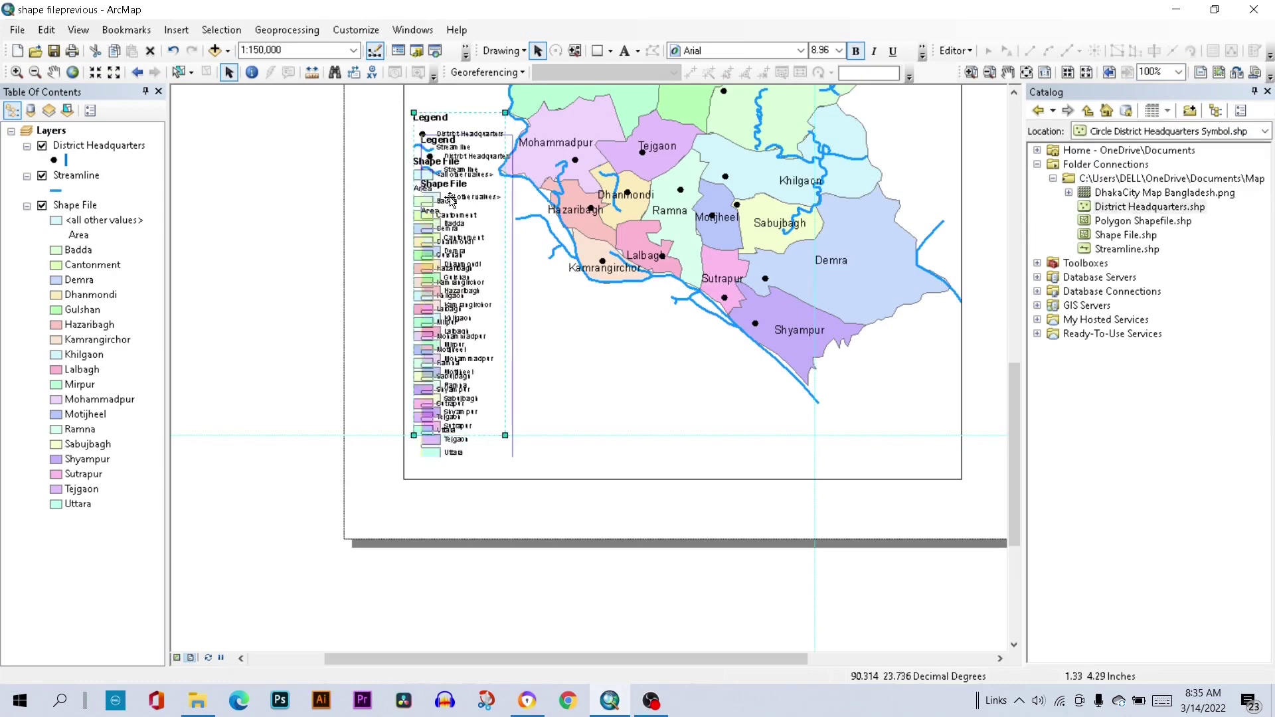
pyautogui.moveTo(1013, 369); pyautogui.dragTo(1014, 323)
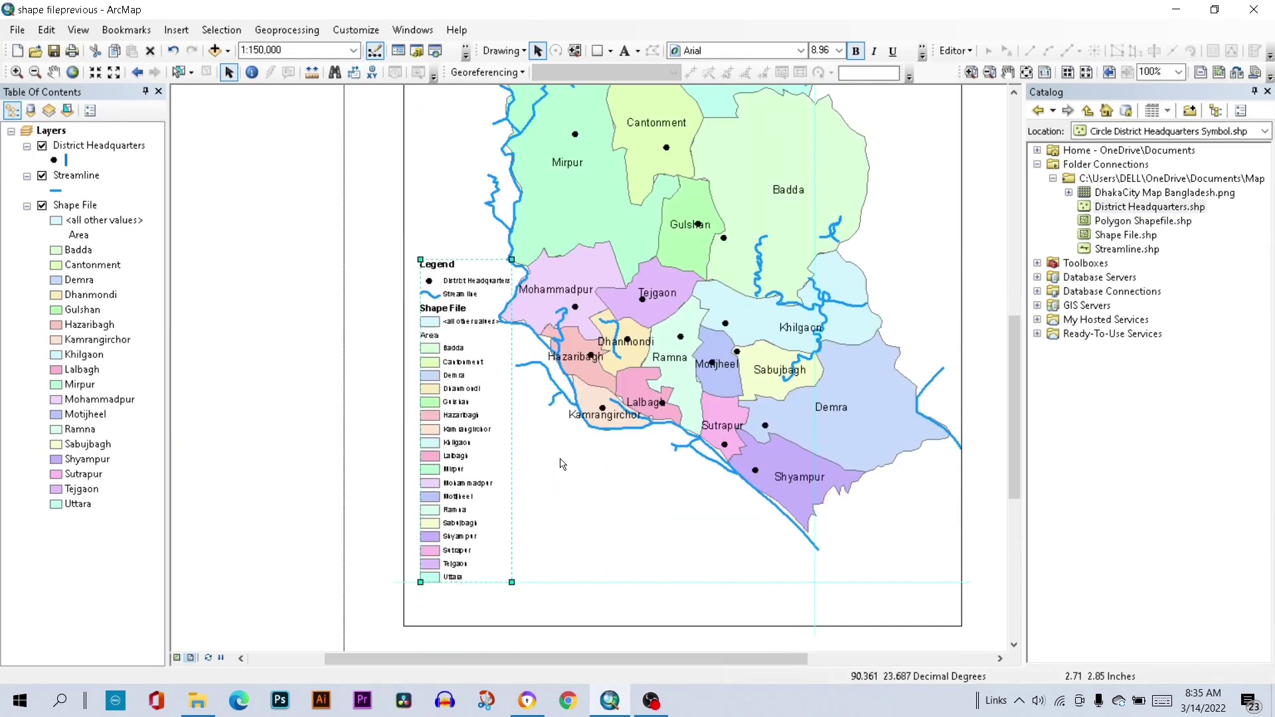
pyautogui.moveTo(511, 583); pyautogui.dragTo(519, 605)
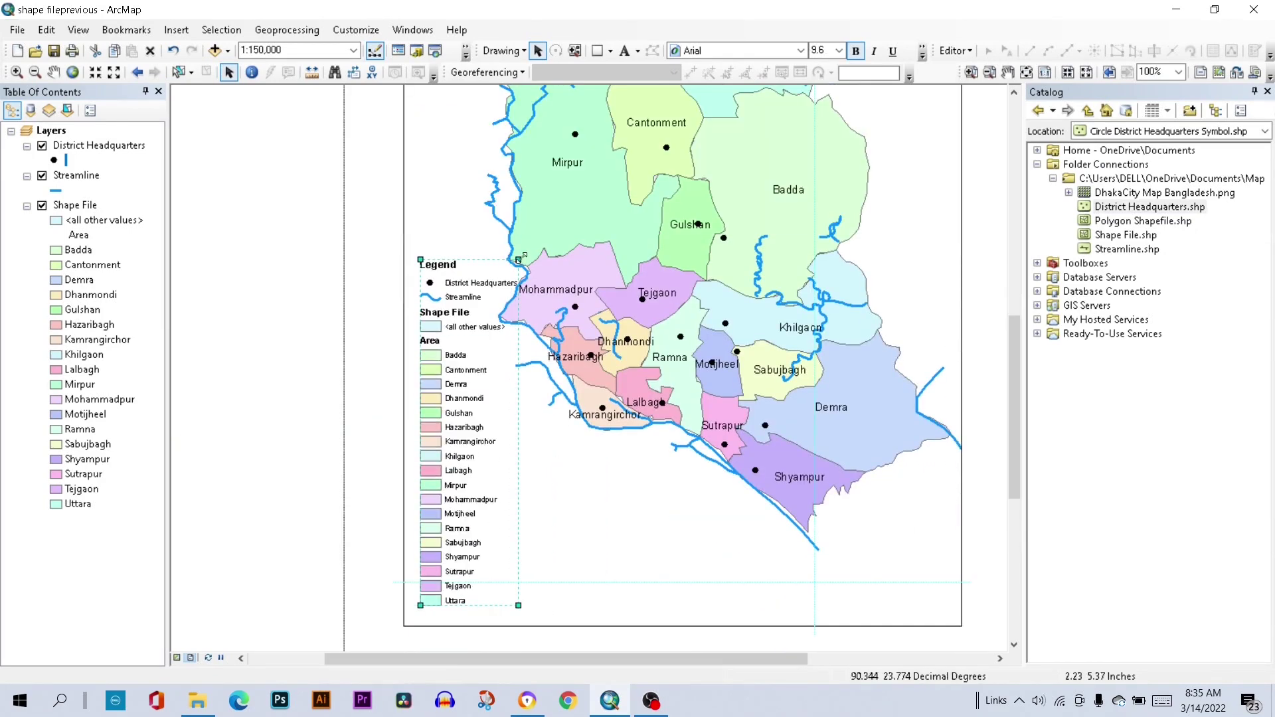
pyautogui.moveTo(519, 261); pyautogui.dragTo(526, 233)
pyautogui.moveTo(1014, 406); pyautogui.dragTo(1014, 377)
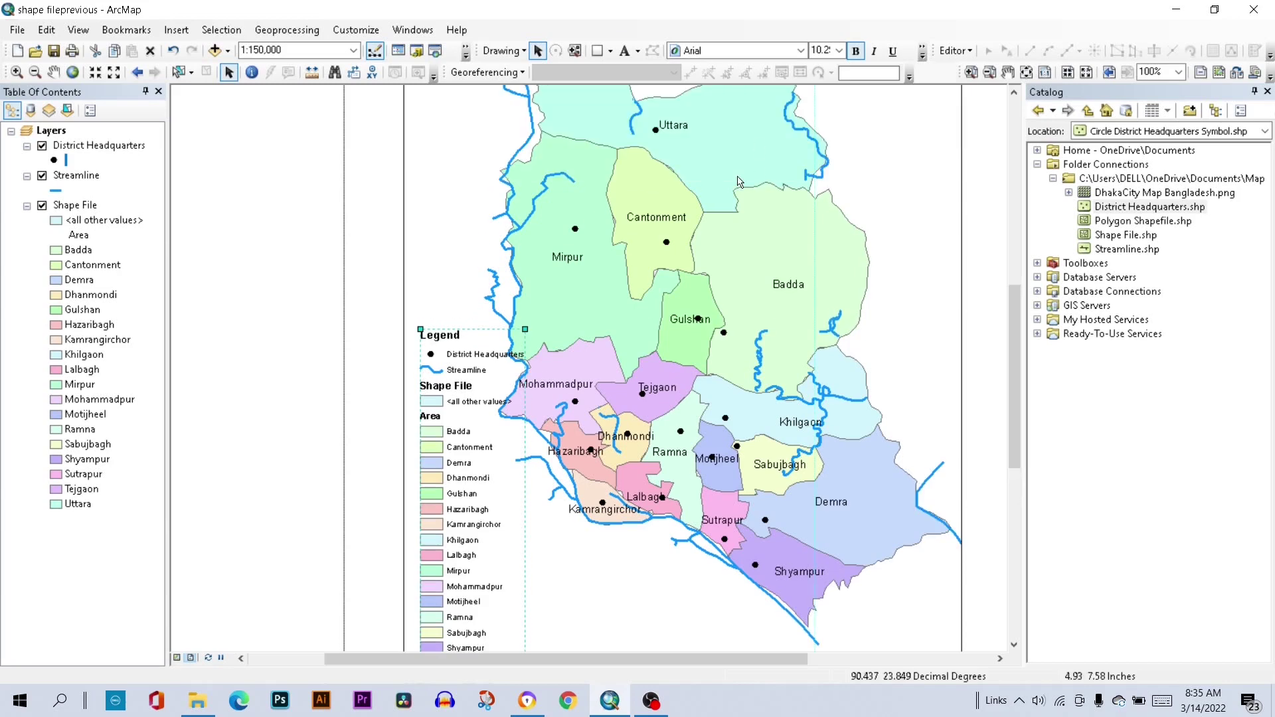
pyautogui.click(53, 72)
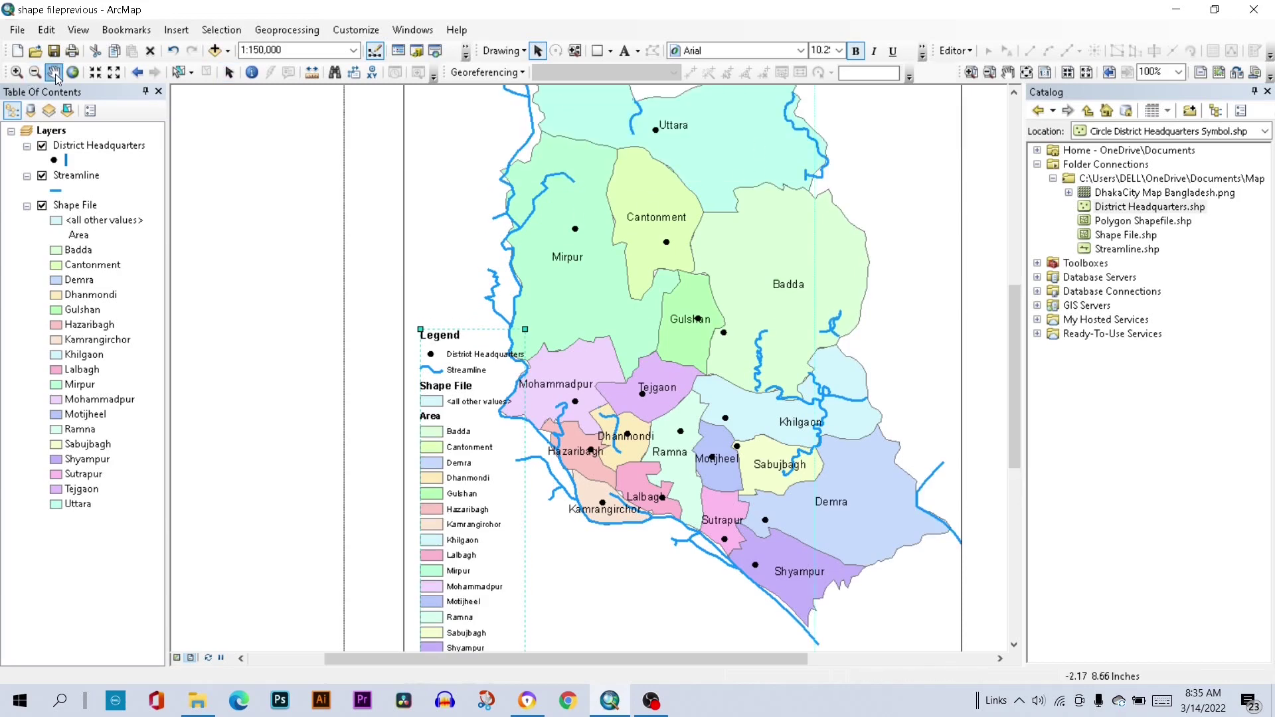
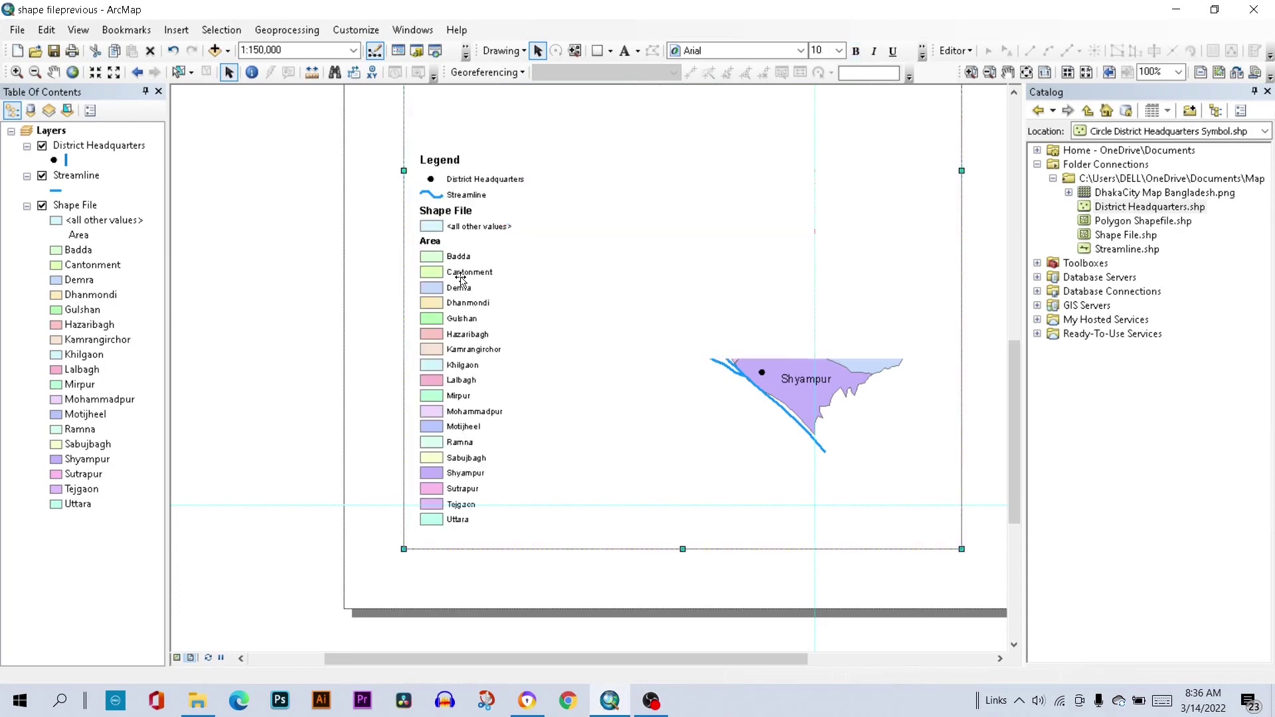
pyautogui.doubleClick(461, 278)
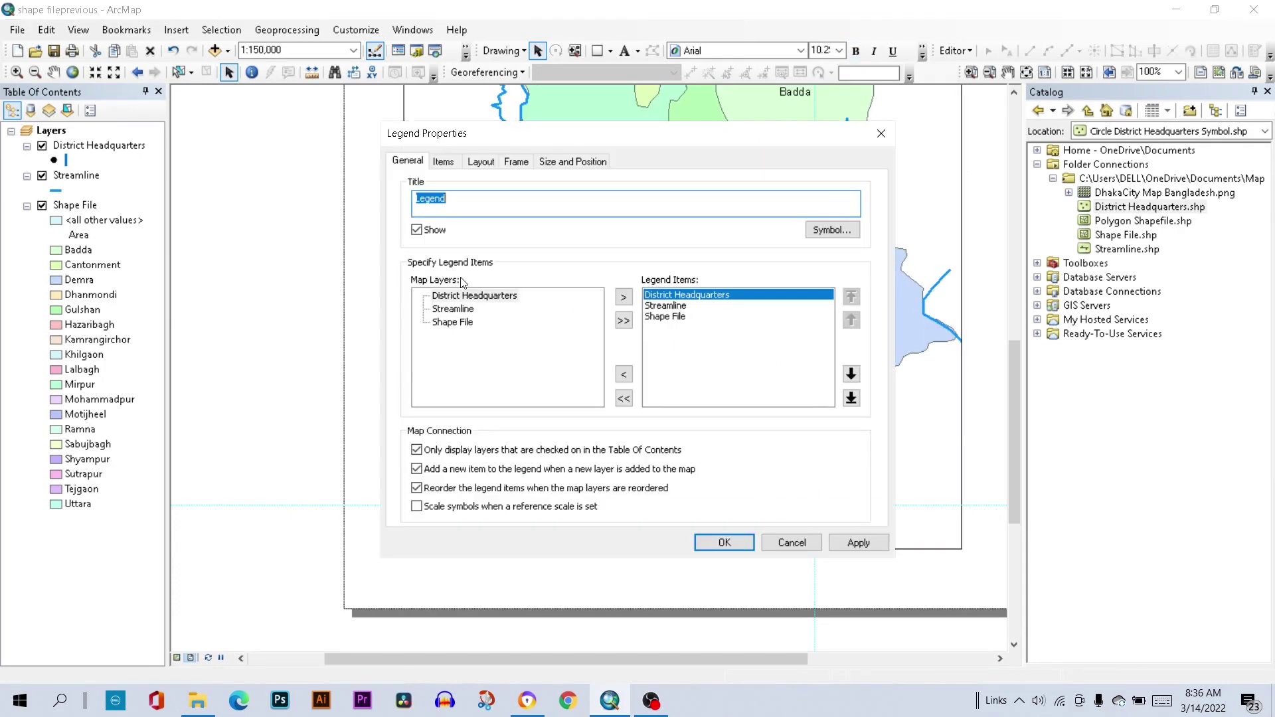
pyautogui.click(880, 137)
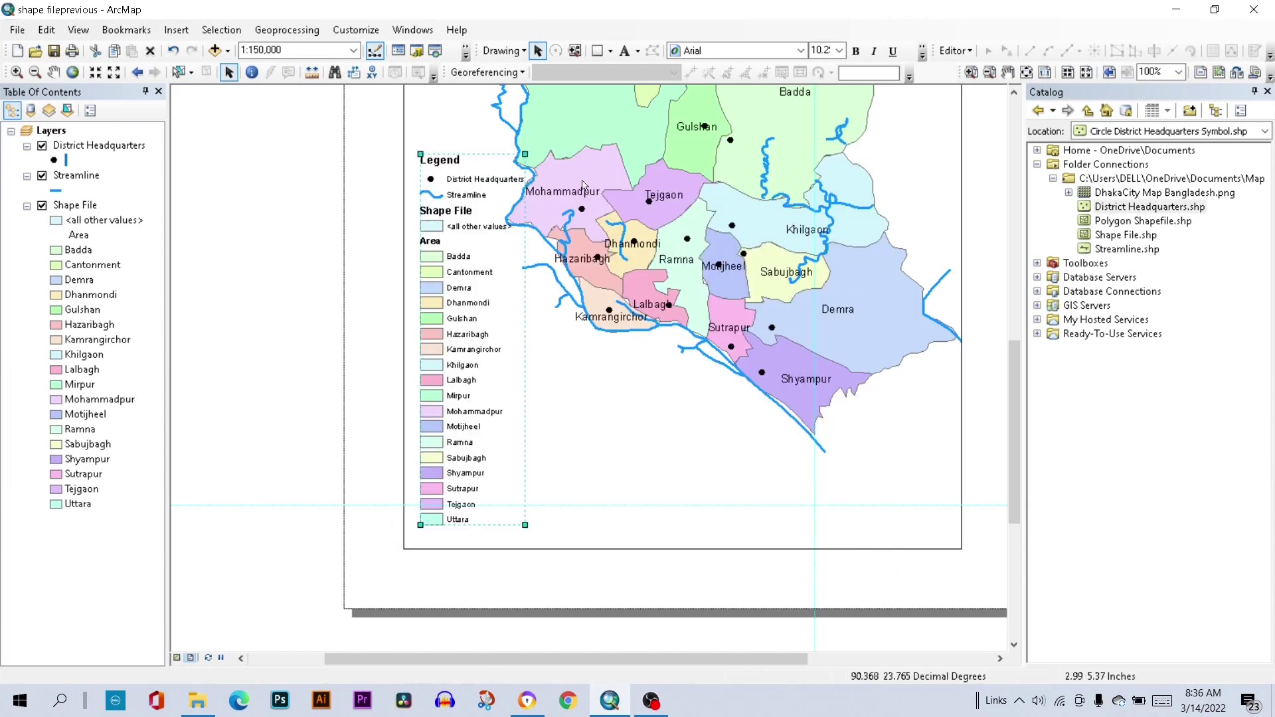
# - Convert the legend to graphics and ungroup it into individually editable entries
pyautogui.rightClick(462, 351)
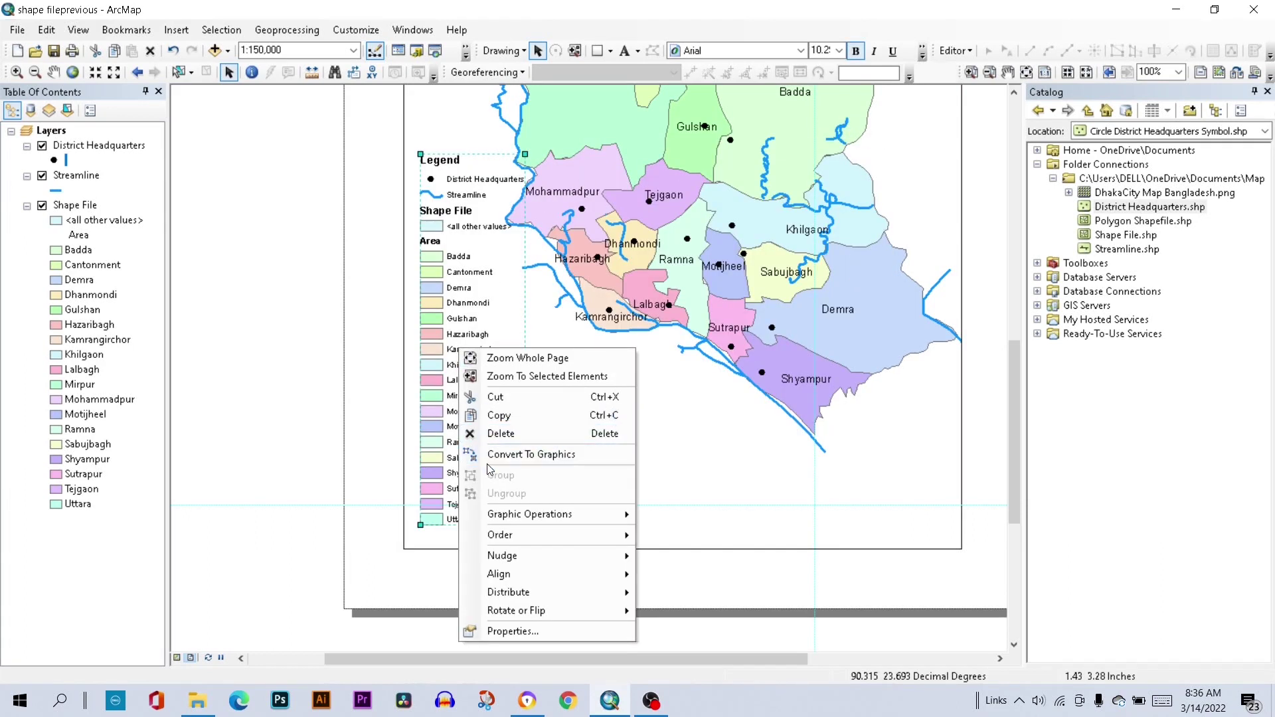
pyautogui.click(542, 453)
pyautogui.rightClick(455, 249)
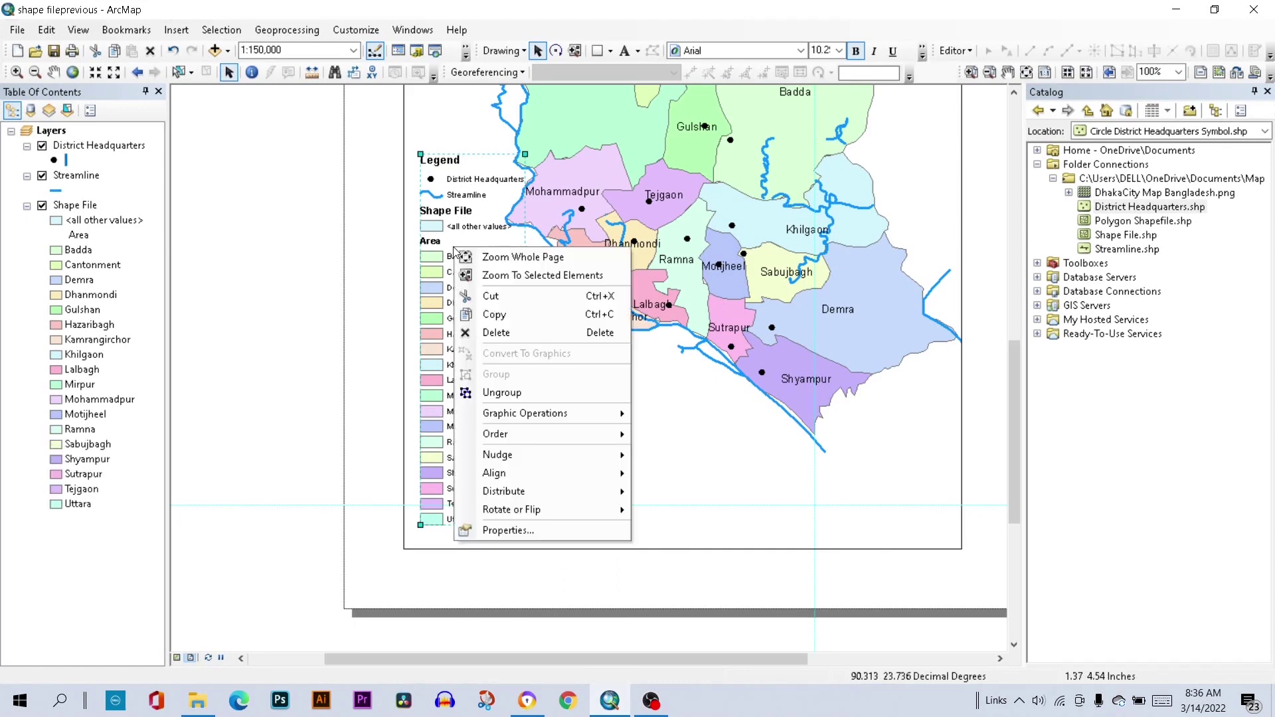
pyautogui.click(500, 393)
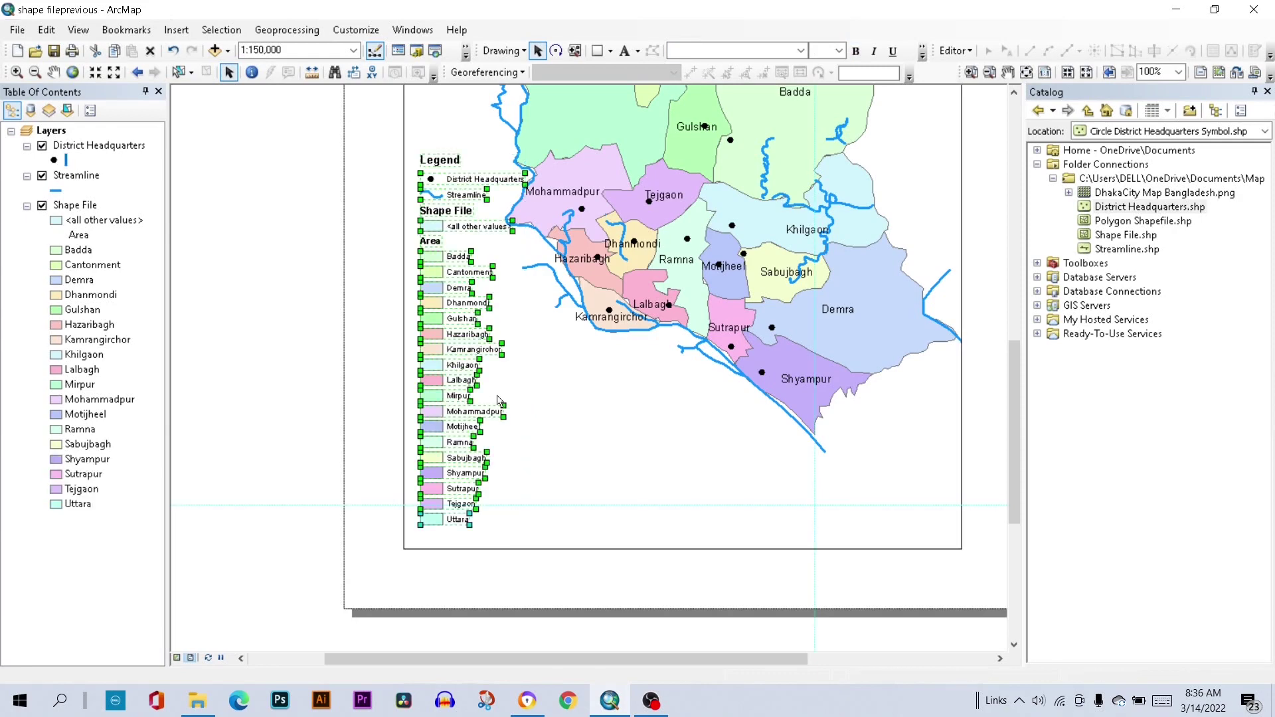
pyautogui.click(595, 394)
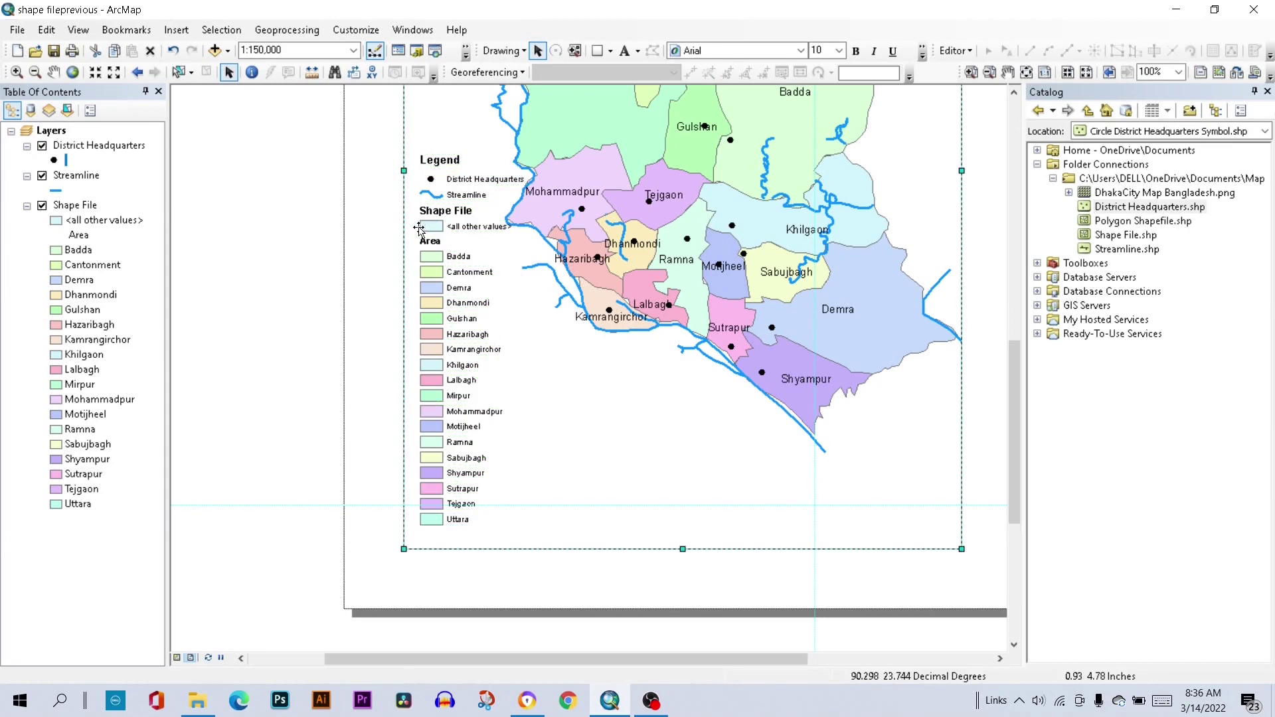
# - Delete the "<all other values>" entry and the Shape File and Area headings from the legend
pyautogui.click(456, 227)
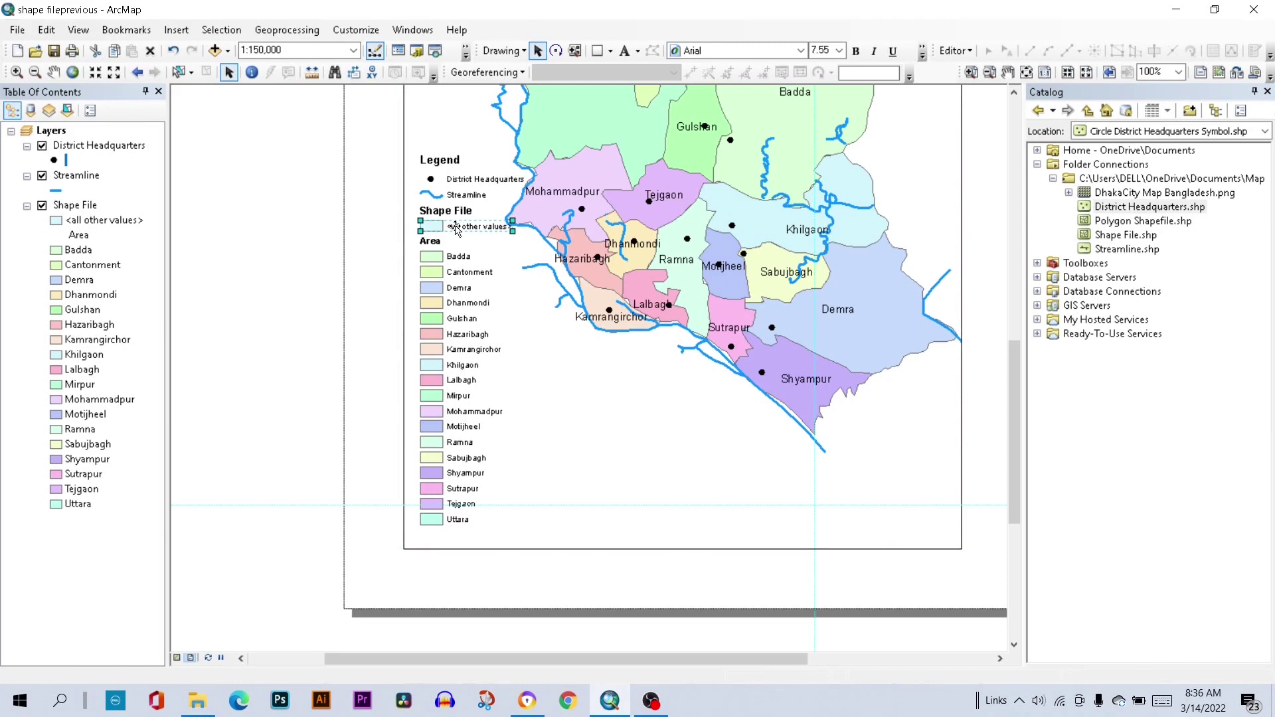
pyautogui.press('Delete')
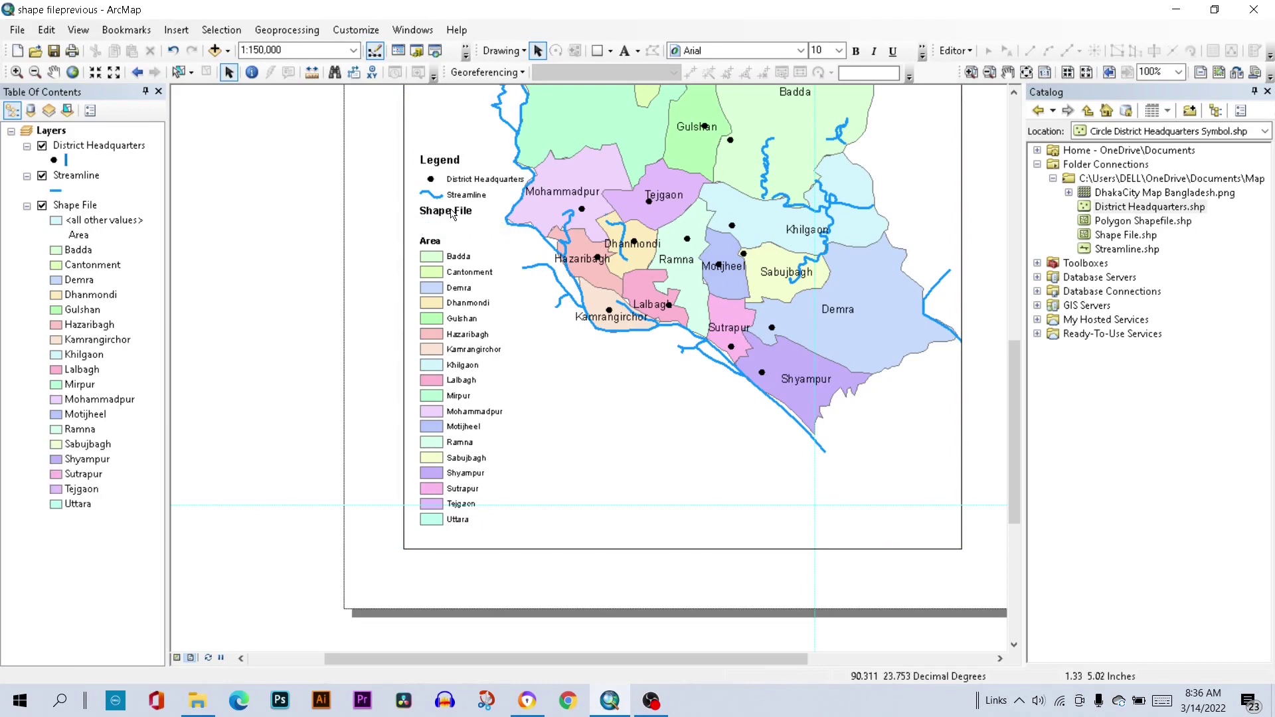
pyautogui.click(451, 211)
pyautogui.press('Delete')
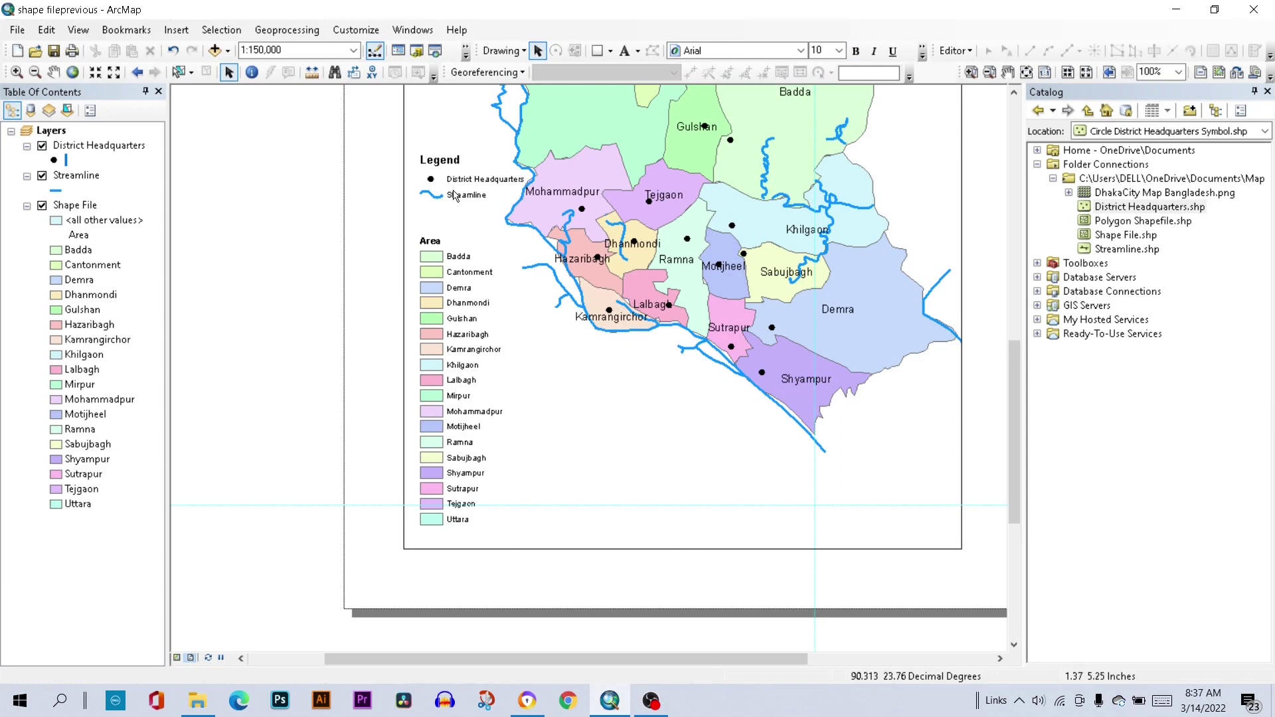
pyautogui.click(427, 243)
pyautogui.press('Delete')
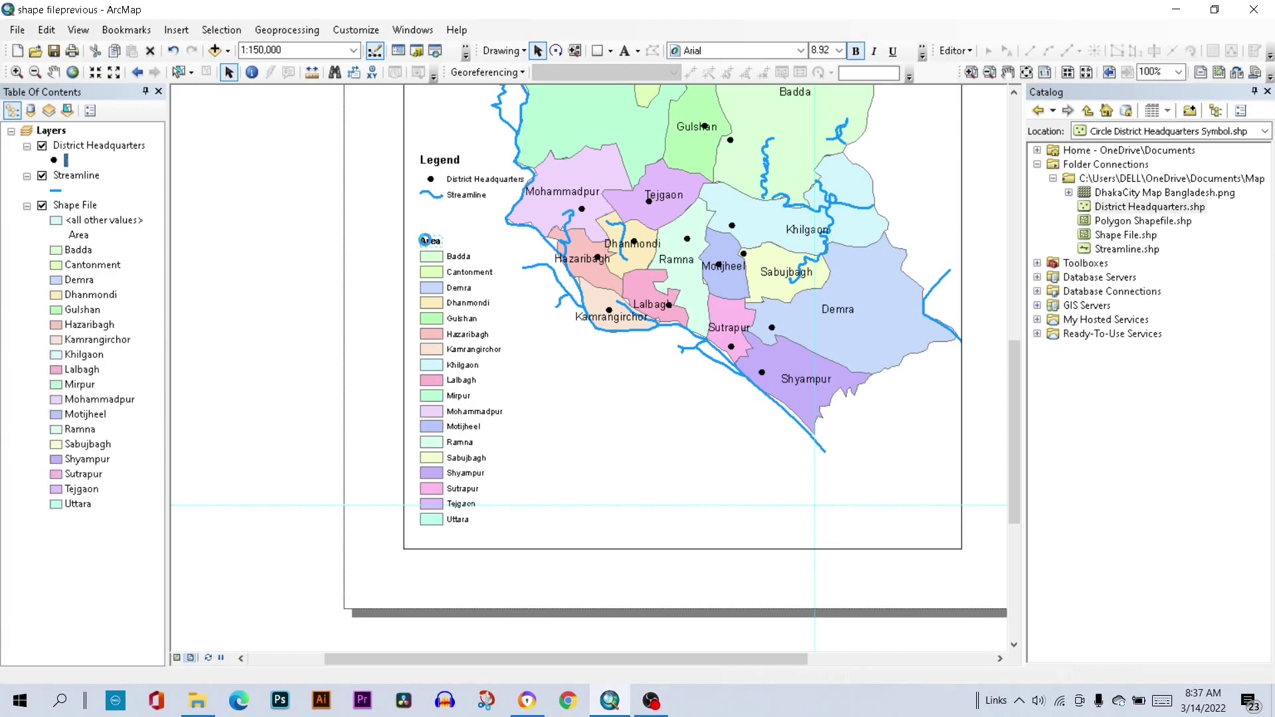
# - Rearrange the legend: Streamline just above Badda, District Headquarters below Uttara, and the Legend title directly above Streamline
pyautogui.click(468, 200)
pyautogui.moveTo(467, 200); pyautogui.dragTo(467, 241)
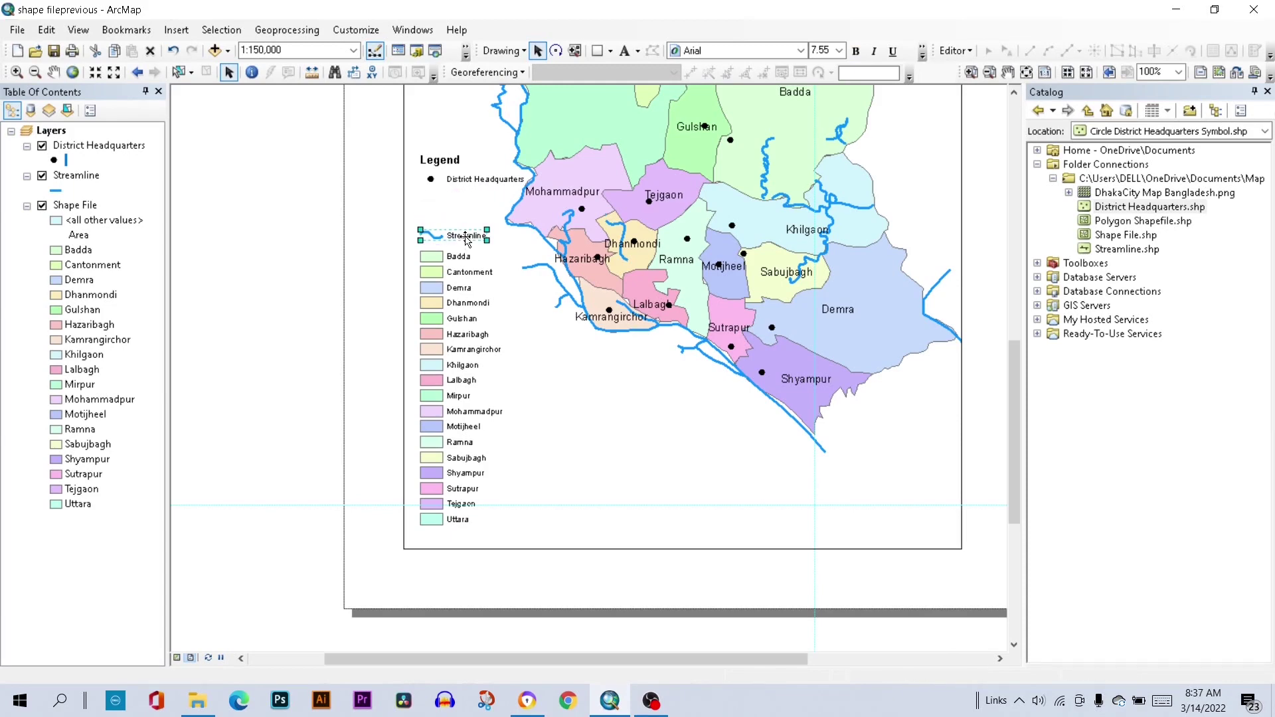
pyautogui.click(463, 180)
pyautogui.moveTo(463, 180); pyautogui.dragTo(463, 538)
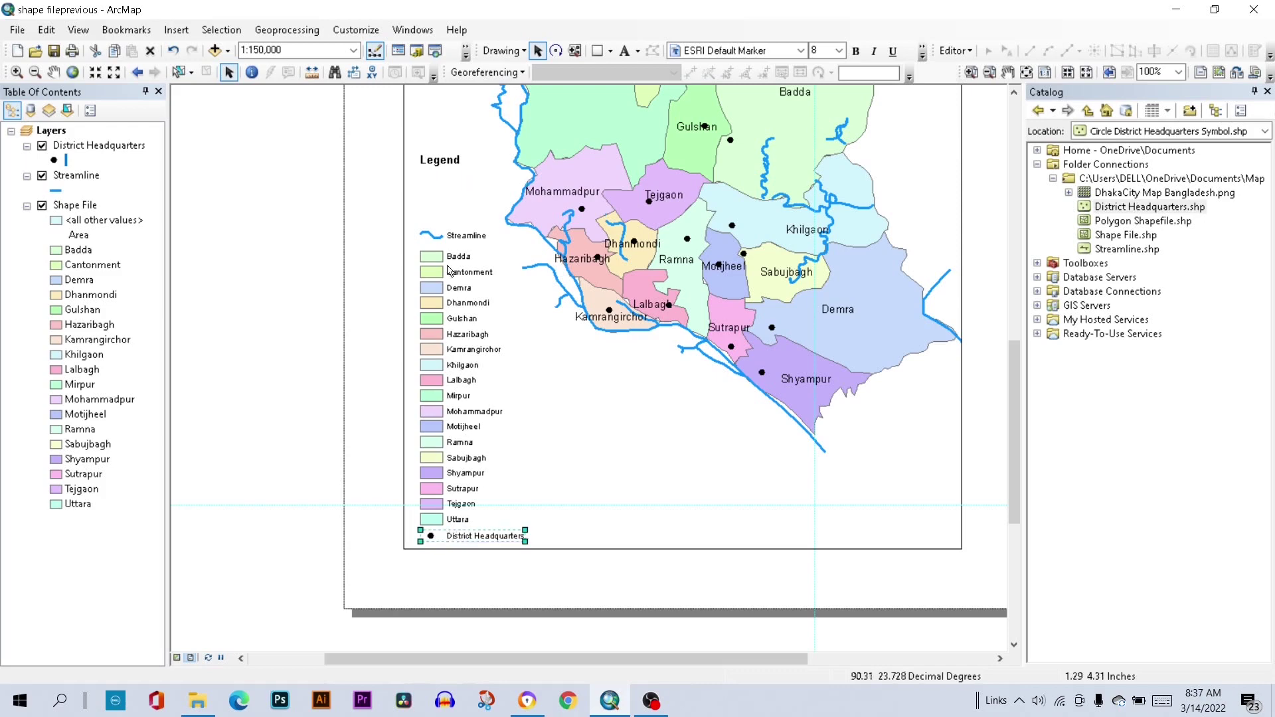
pyautogui.click(449, 166)
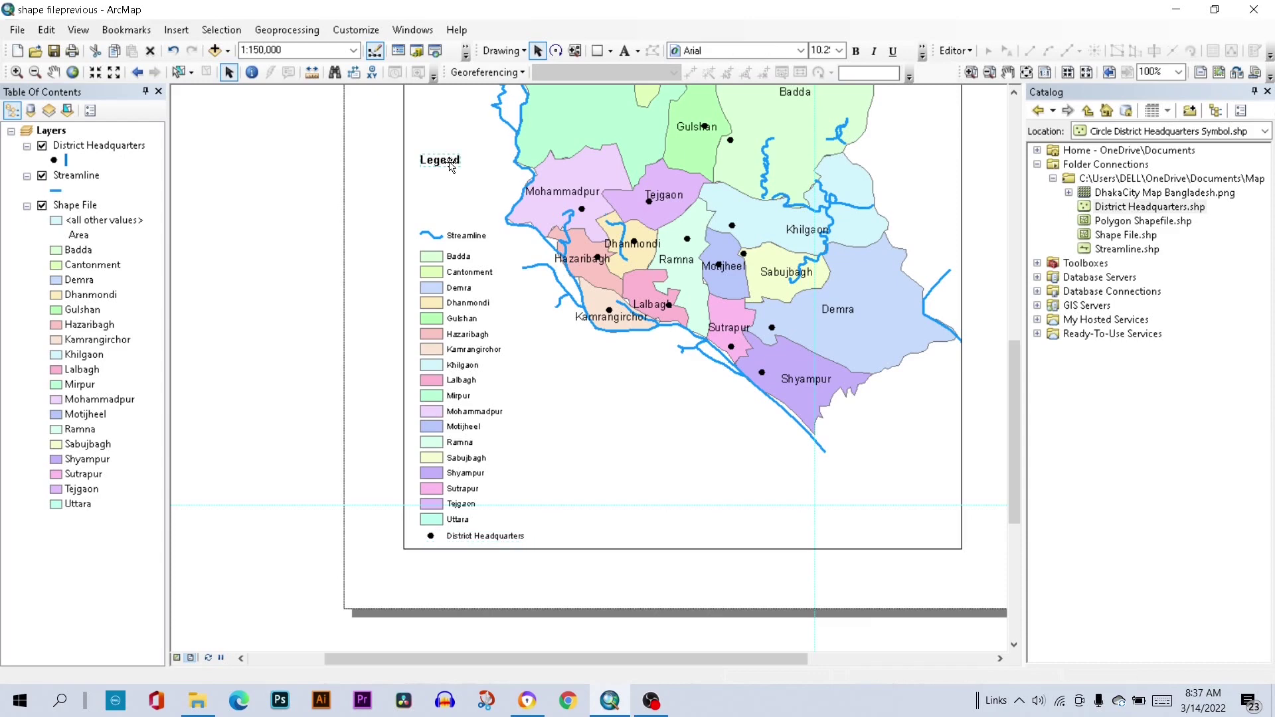
pyautogui.moveTo(444, 165); pyautogui.dragTo(445, 215)
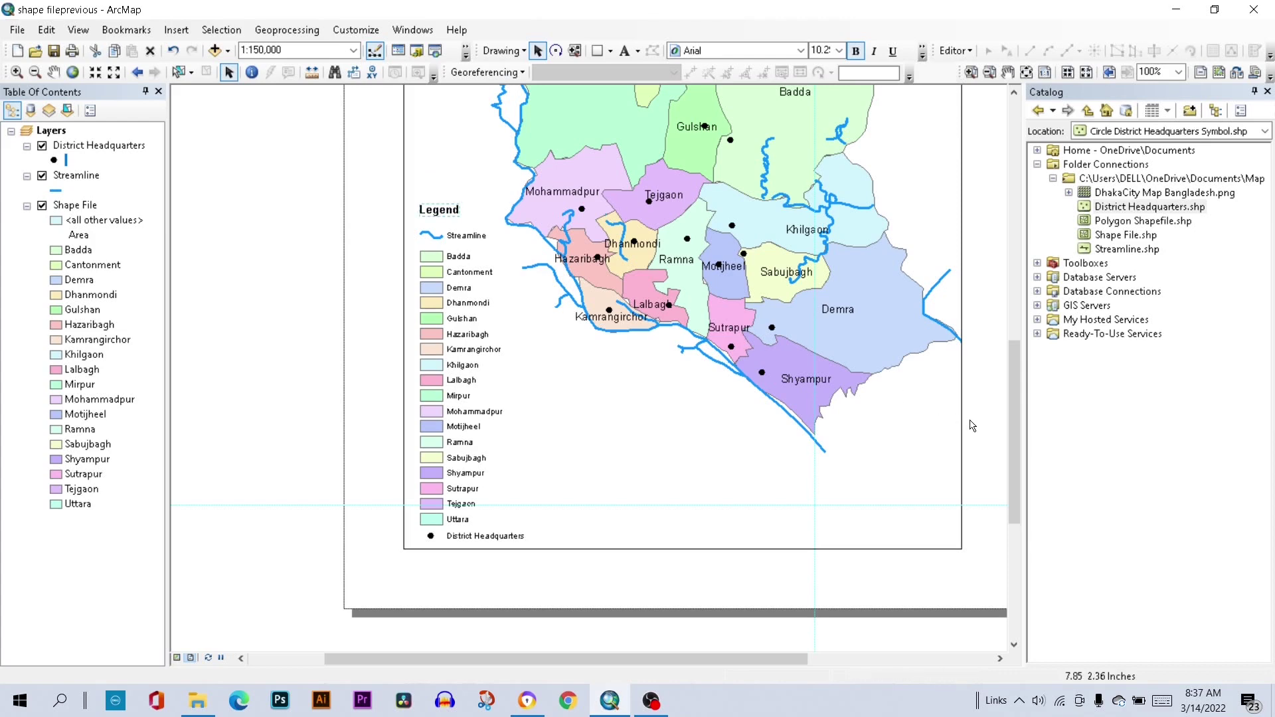
# - Group the legend elements from the title to Uttara and enlarge the group to a title text size of about 12.7, above District Headquarters
pyautogui.click(1181, 77)
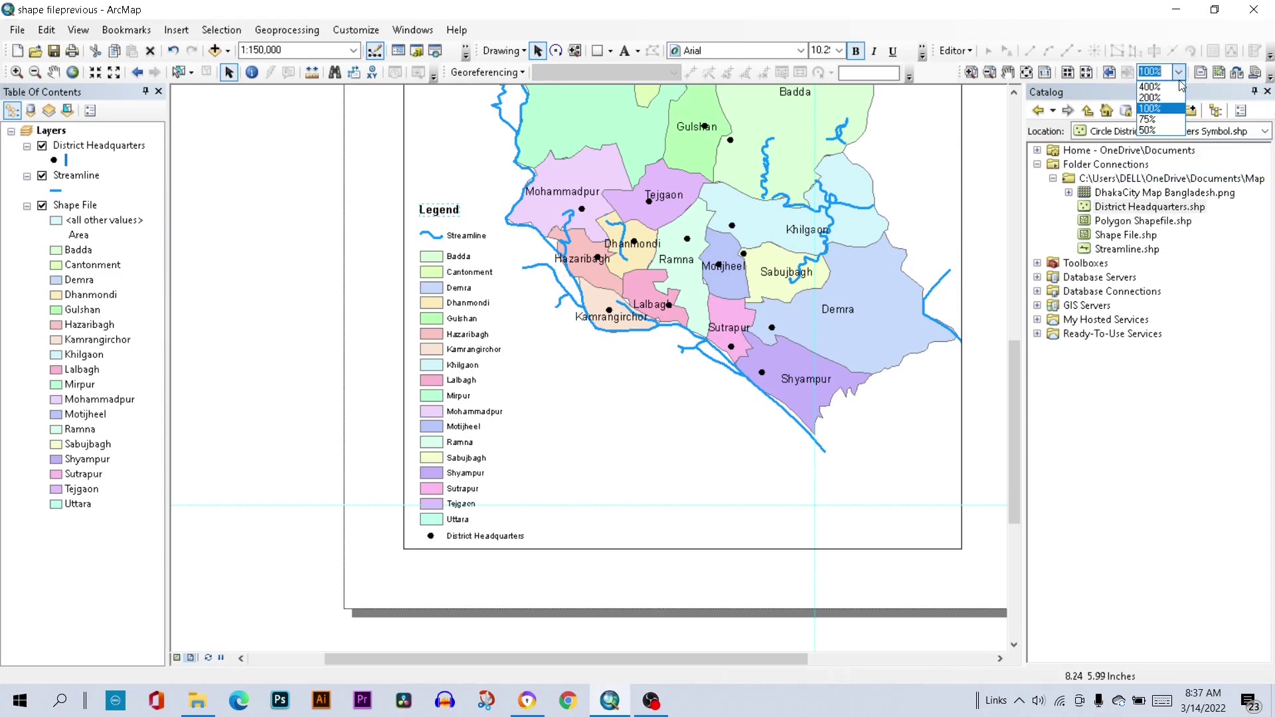
pyautogui.click(1151, 120)
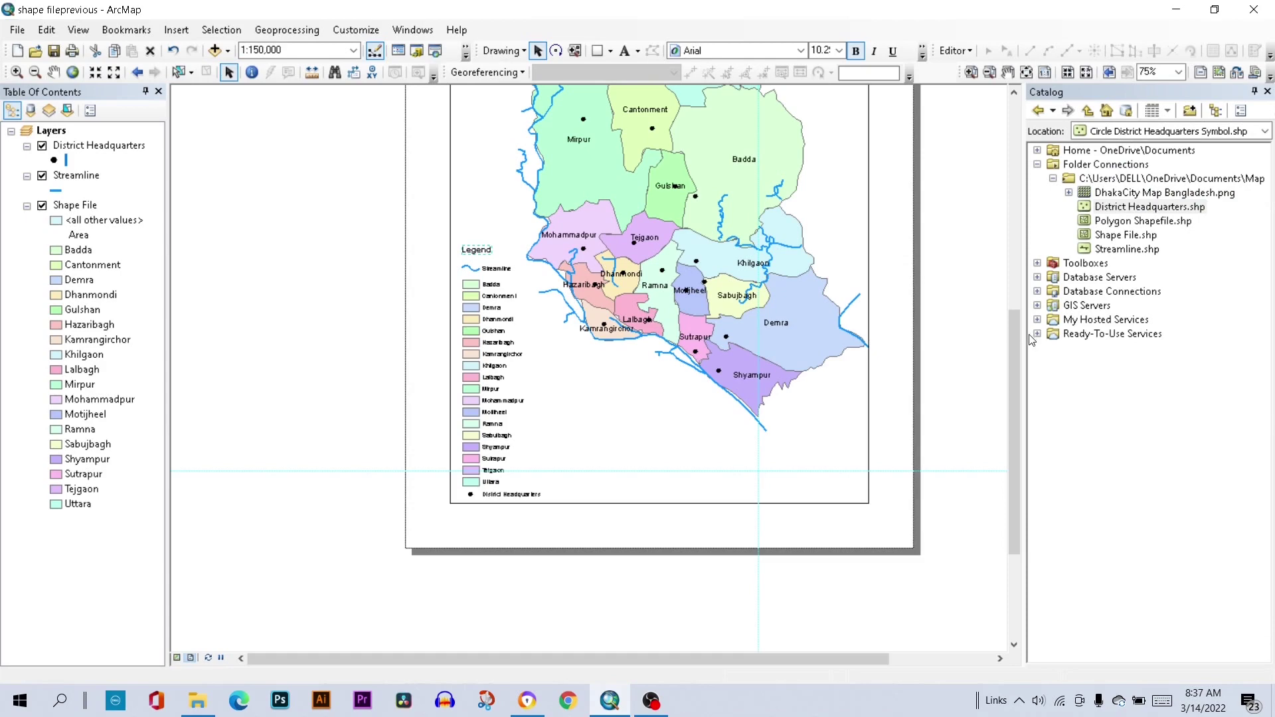
pyautogui.moveTo(1015, 326); pyautogui.dragTo(1006, 256)
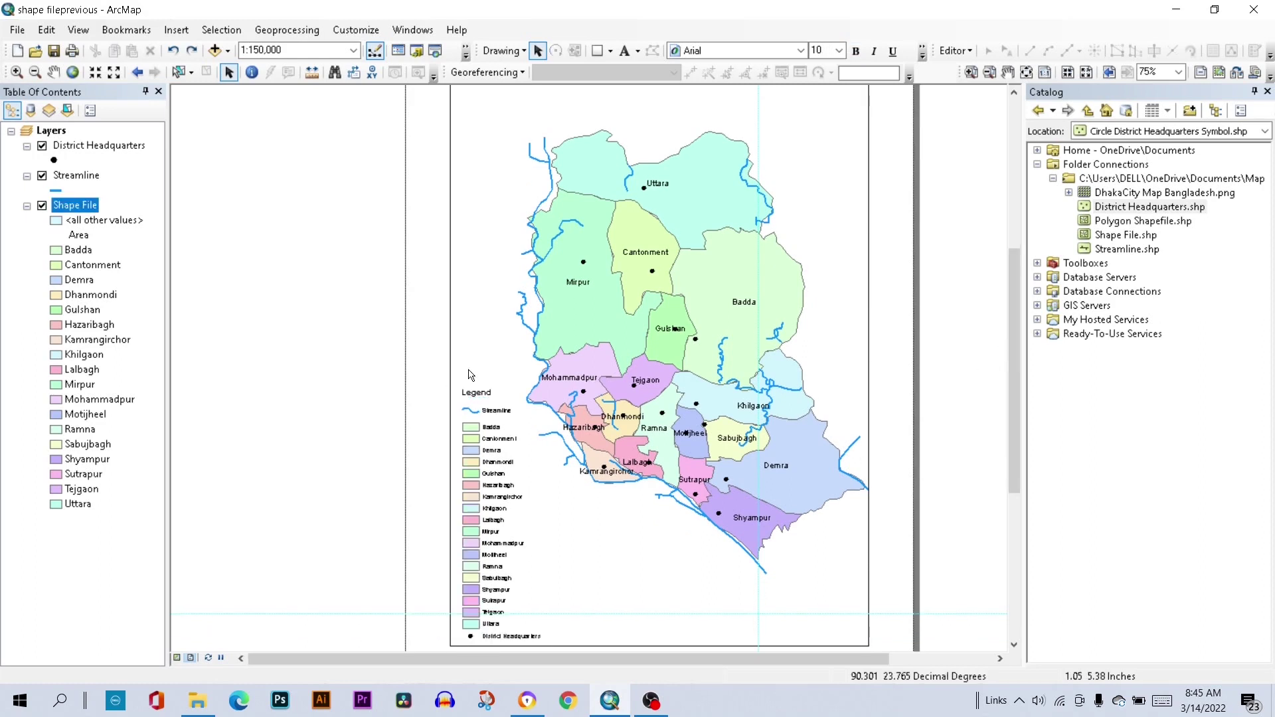
pyautogui.moveTo(460, 372); pyautogui.dragTo(526, 646)
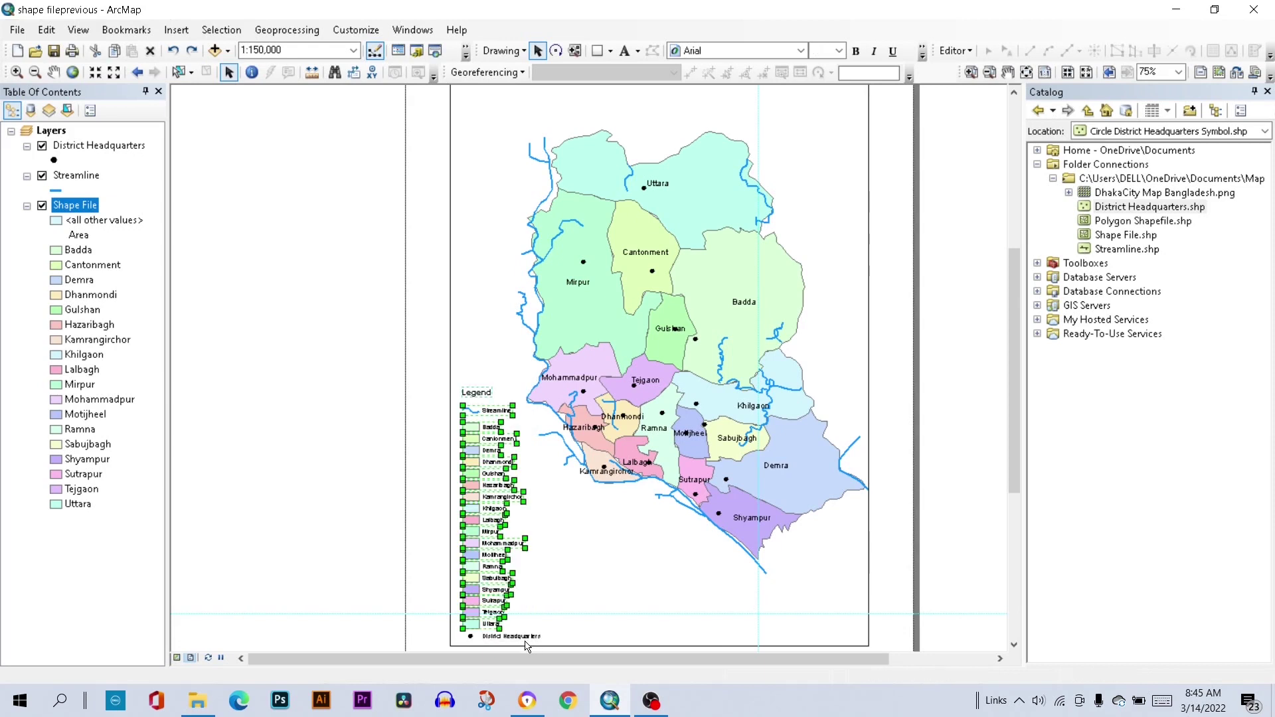
pyautogui.moveTo(479, 543); pyautogui.dragTo(481, 546)
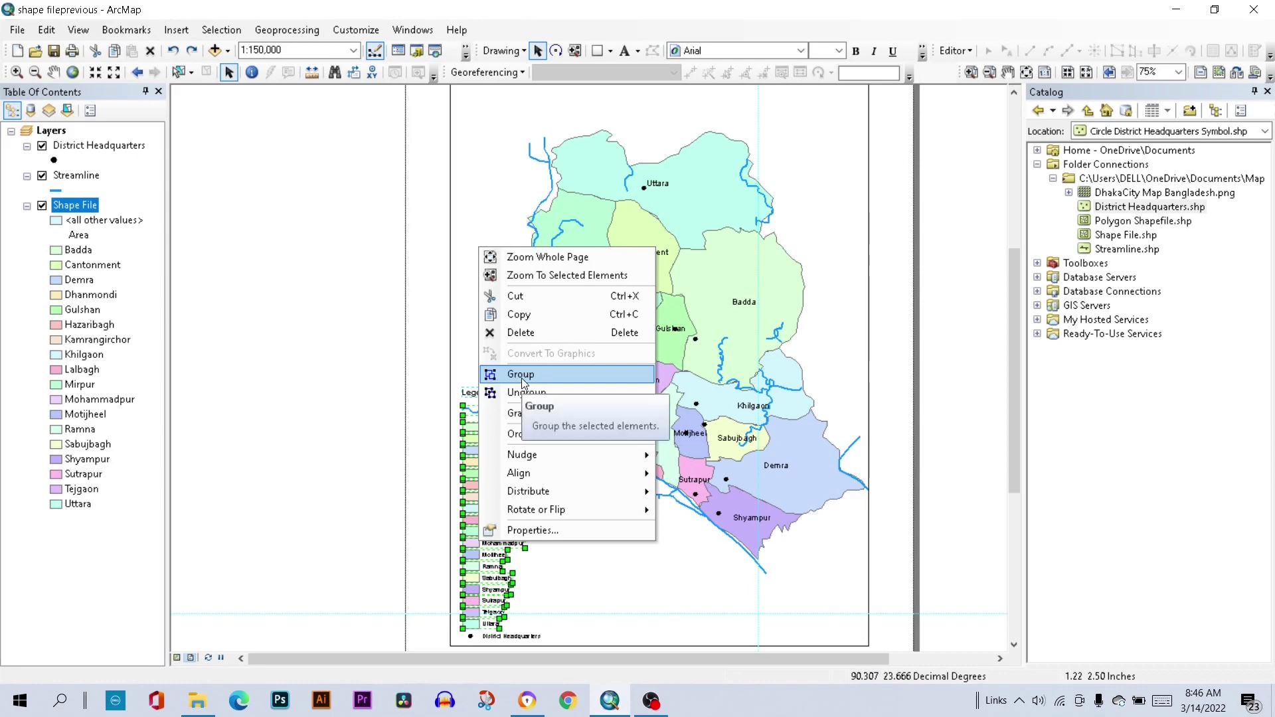
pyautogui.click(521, 375)
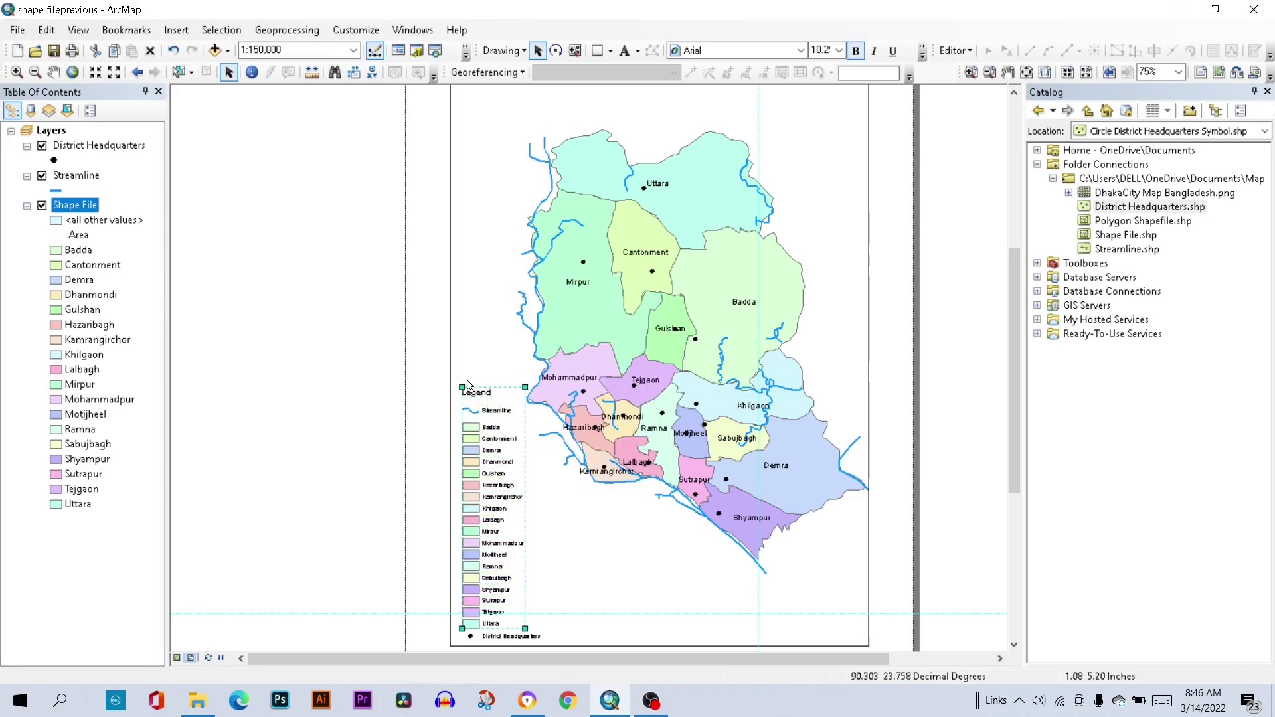
pyautogui.moveTo(460, 386); pyautogui.dragTo(438, 306)
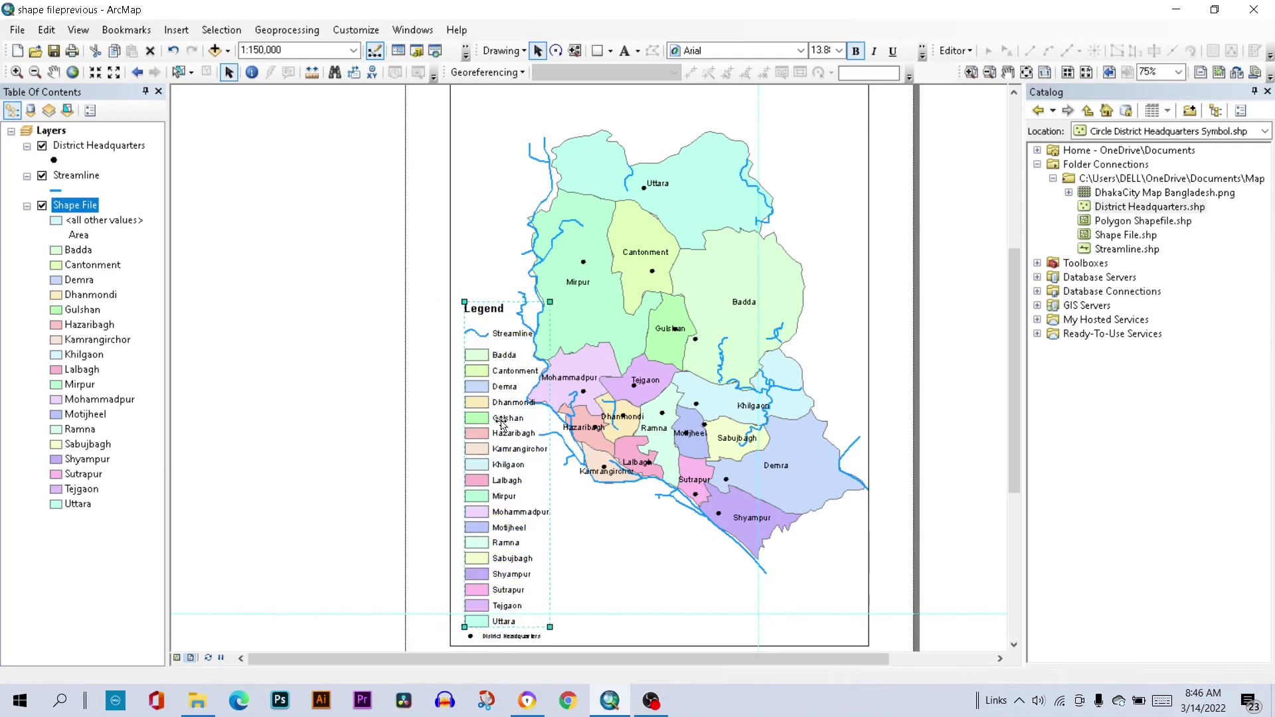
pyautogui.moveTo(536, 325)
pyautogui.mouseDown()
pyautogui.moveTo(539, 345)
pyautogui.moveTo(543, 329)
pyautogui.mouseUp()
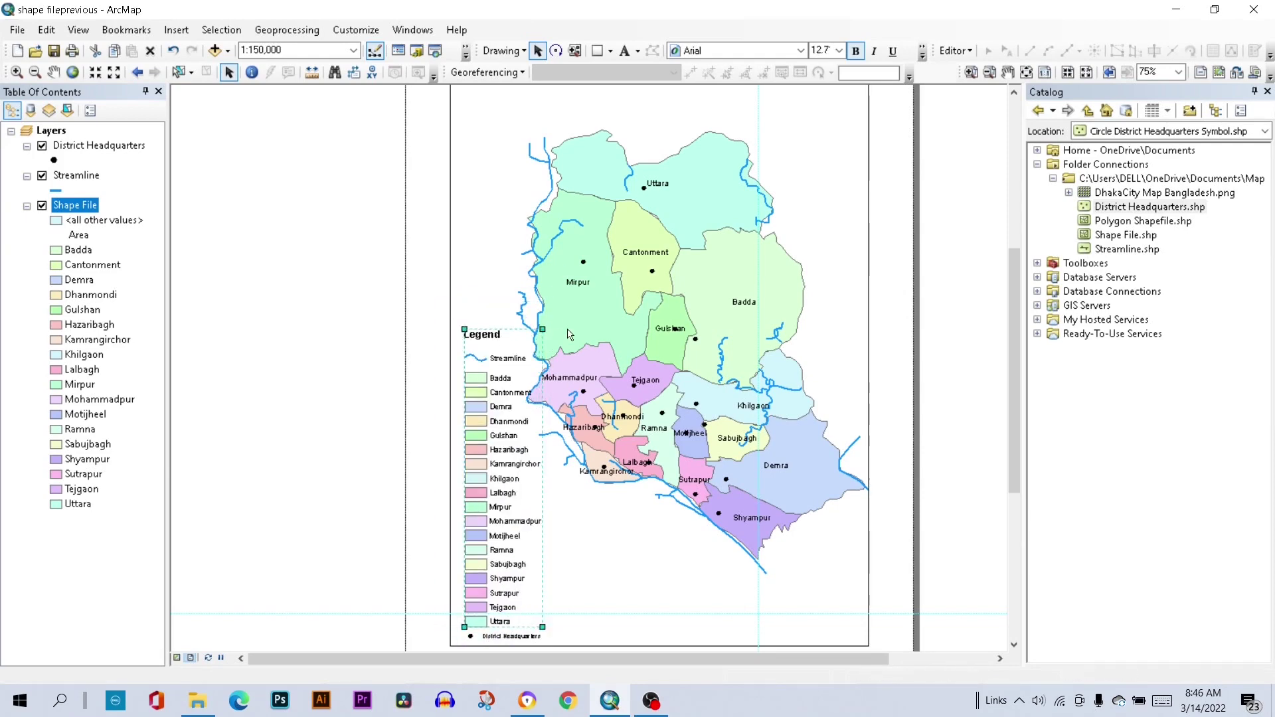
pyautogui.moveTo(513, 458); pyautogui.dragTo(509, 457)
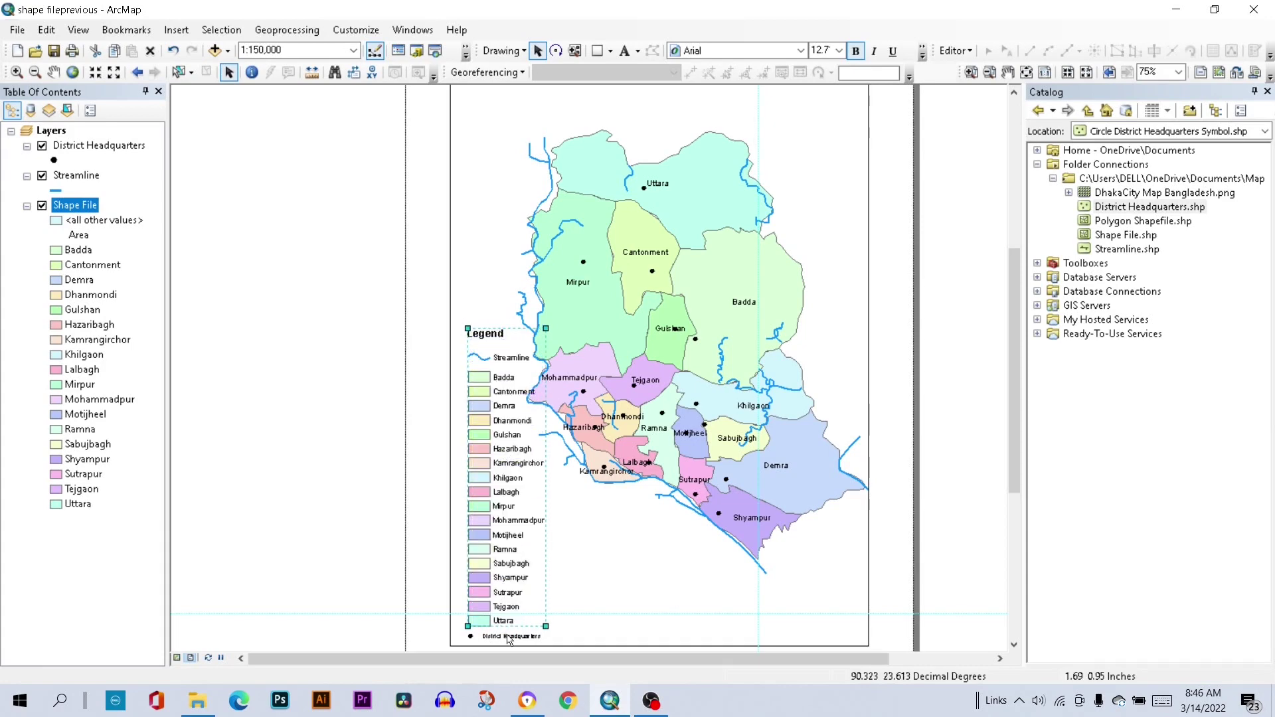
# - Reduce the map inside the data frame to a scale of 1:200,000
pyautogui.moveTo(813, 559); pyautogui.dragTo(813, 448)
pyautogui.click(36, 73)
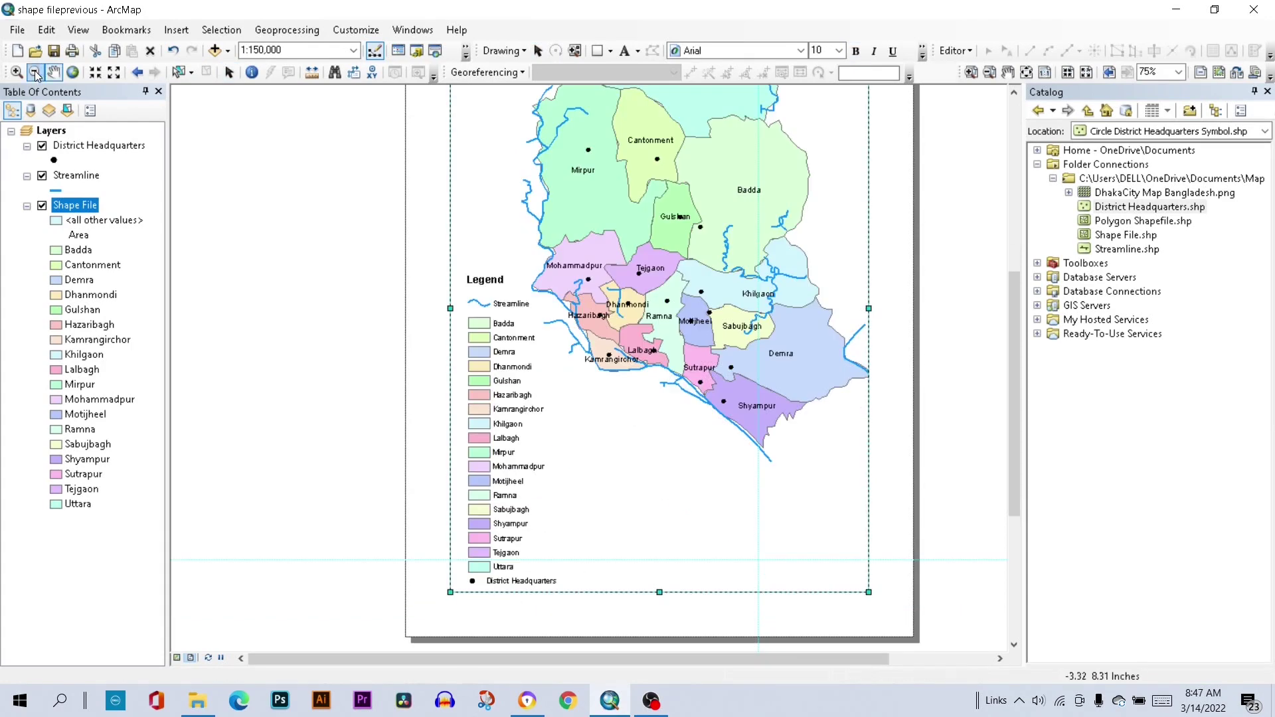
pyautogui.click(688, 199)
pyautogui.click(17, 72)
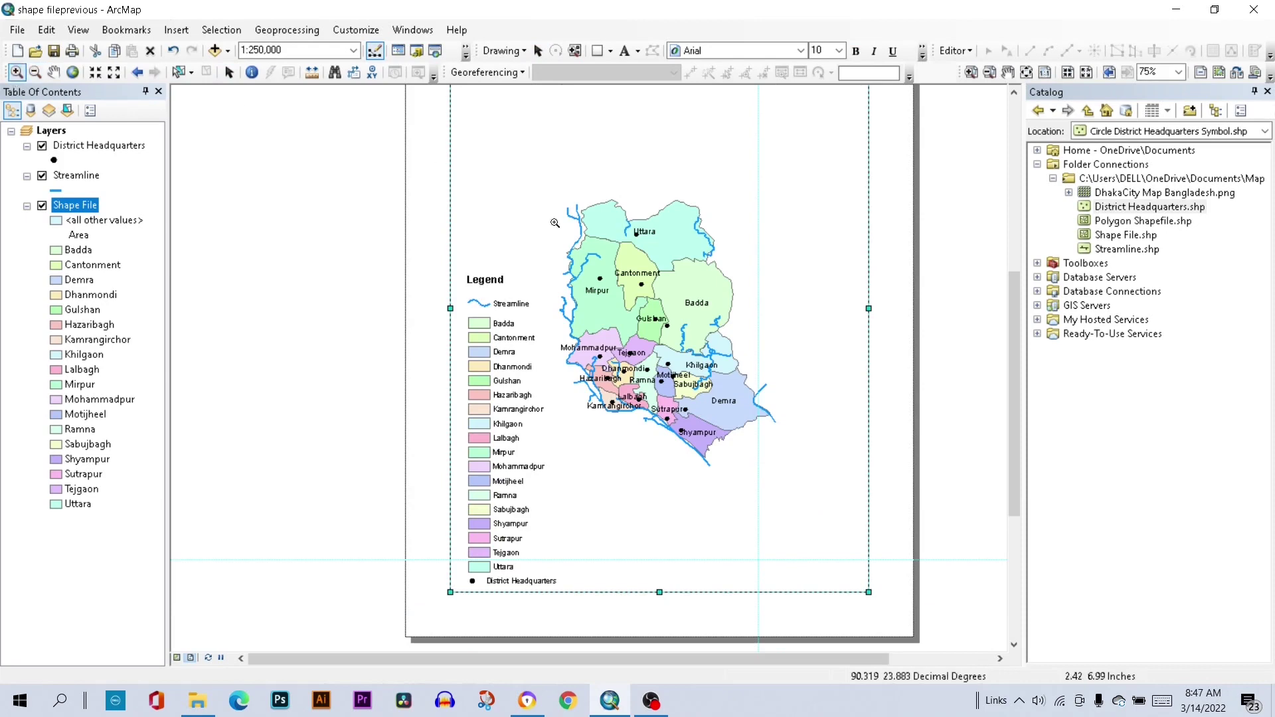
pyautogui.click(653, 297)
pyautogui.moveTo(1014, 307); pyautogui.dragTo(1014, 281)
# - Reposition the map higher and further right in the data frame, clear of the legend
pyautogui.click(53, 73)
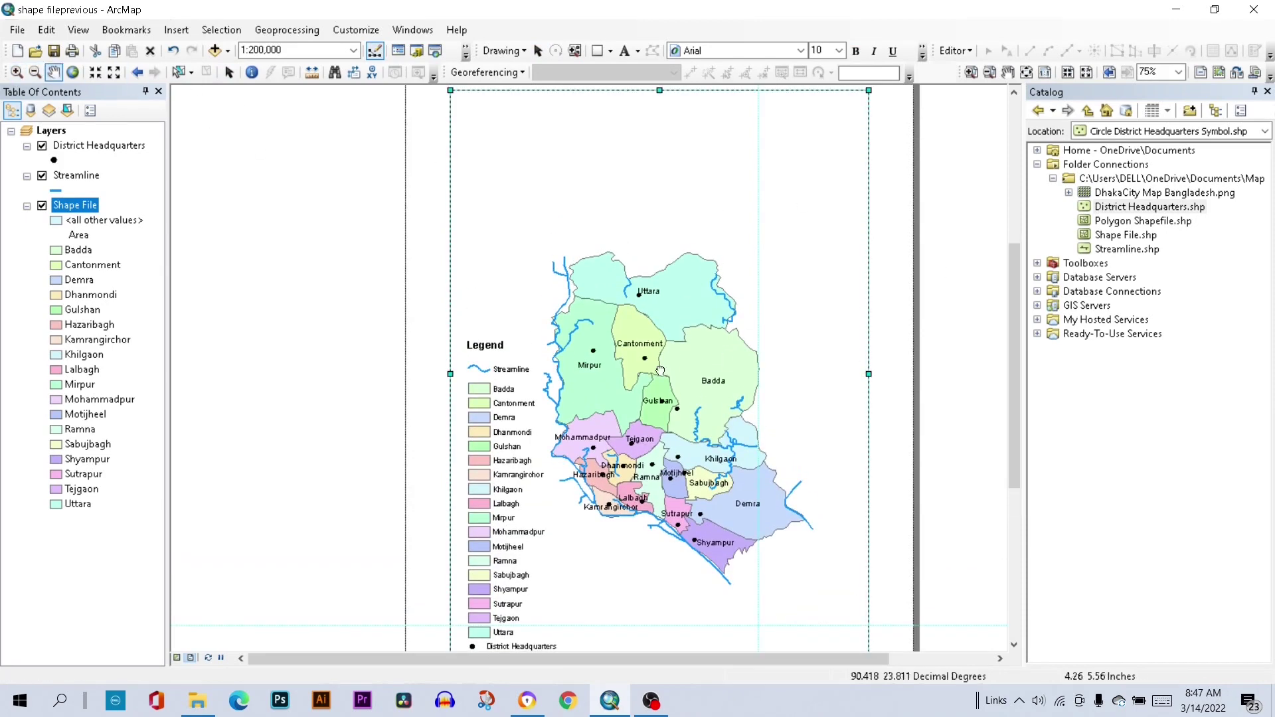
pyautogui.moveTo(691, 332); pyautogui.dragTo(714, 242)
pyautogui.moveTo(1014, 366); pyautogui.dragTo(1014, 341)
pyautogui.moveTo(694, 397); pyautogui.dragTo(684, 401)
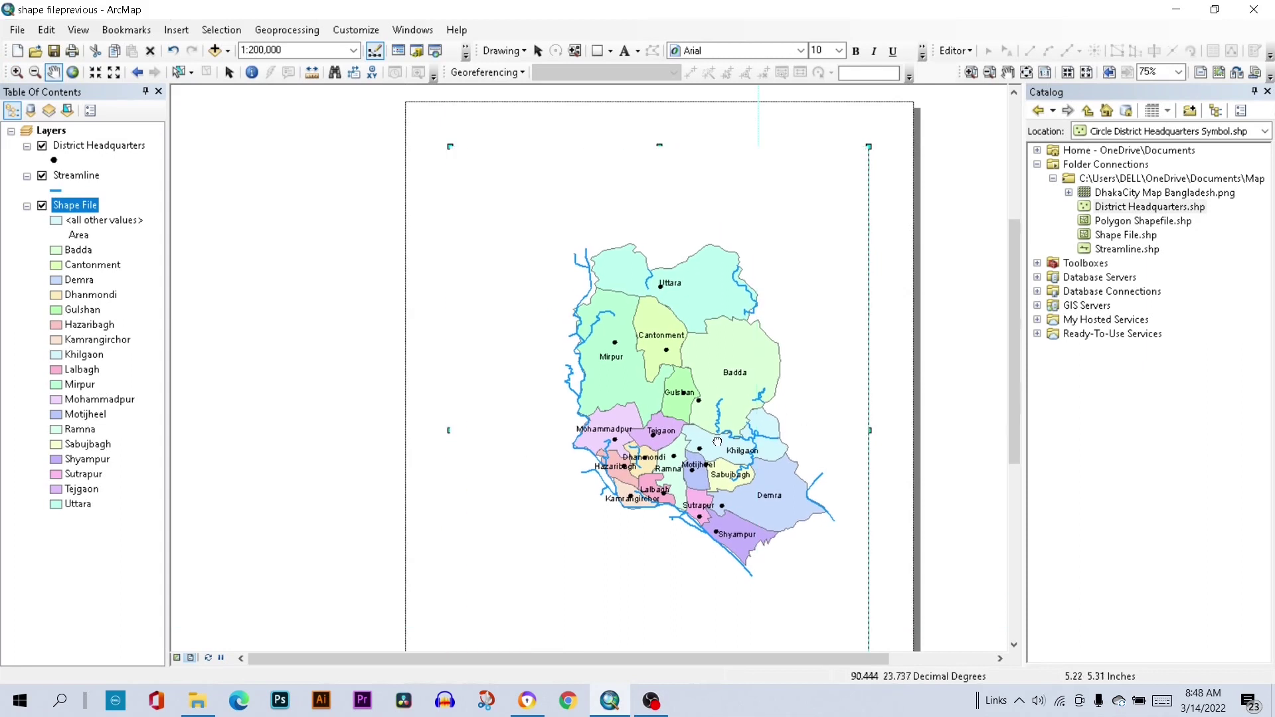
pyautogui.moveTo(1014, 341); pyautogui.dragTo(1013, 378)
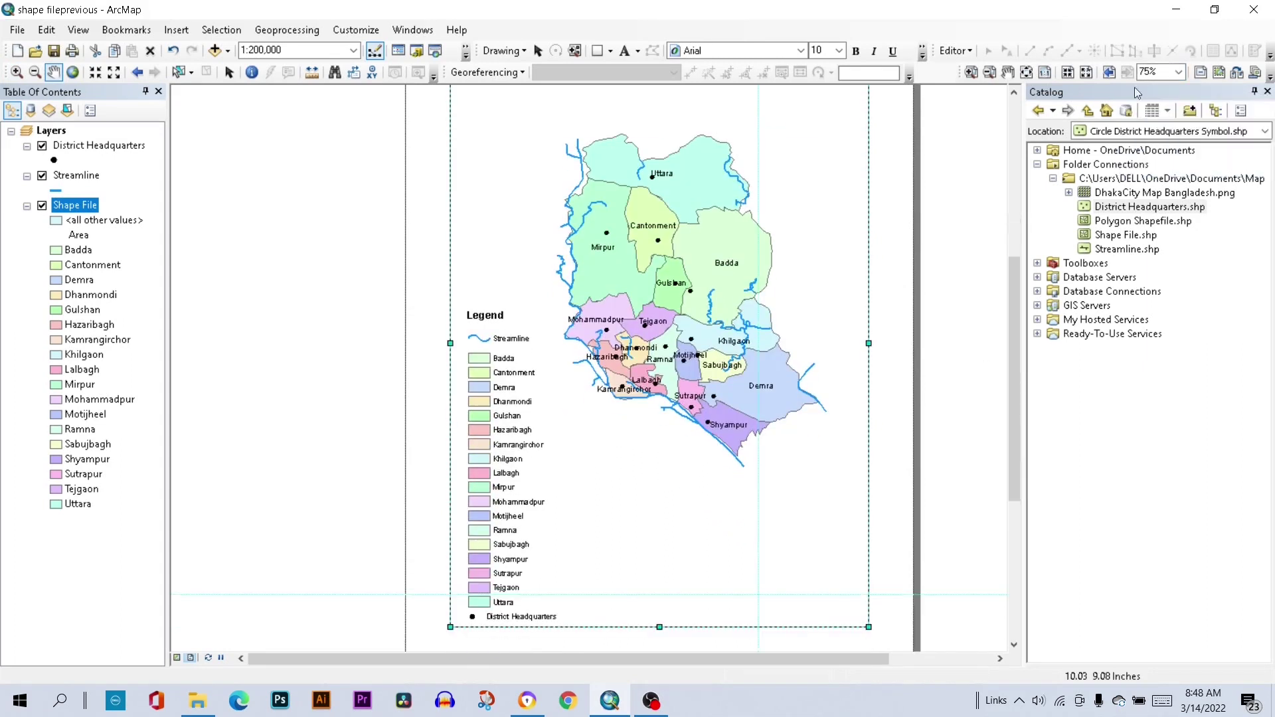
# - Show the layout at 50% and add the title "Dhaka City" centred above the map, inside the data frame
pyautogui.click(1181, 72)
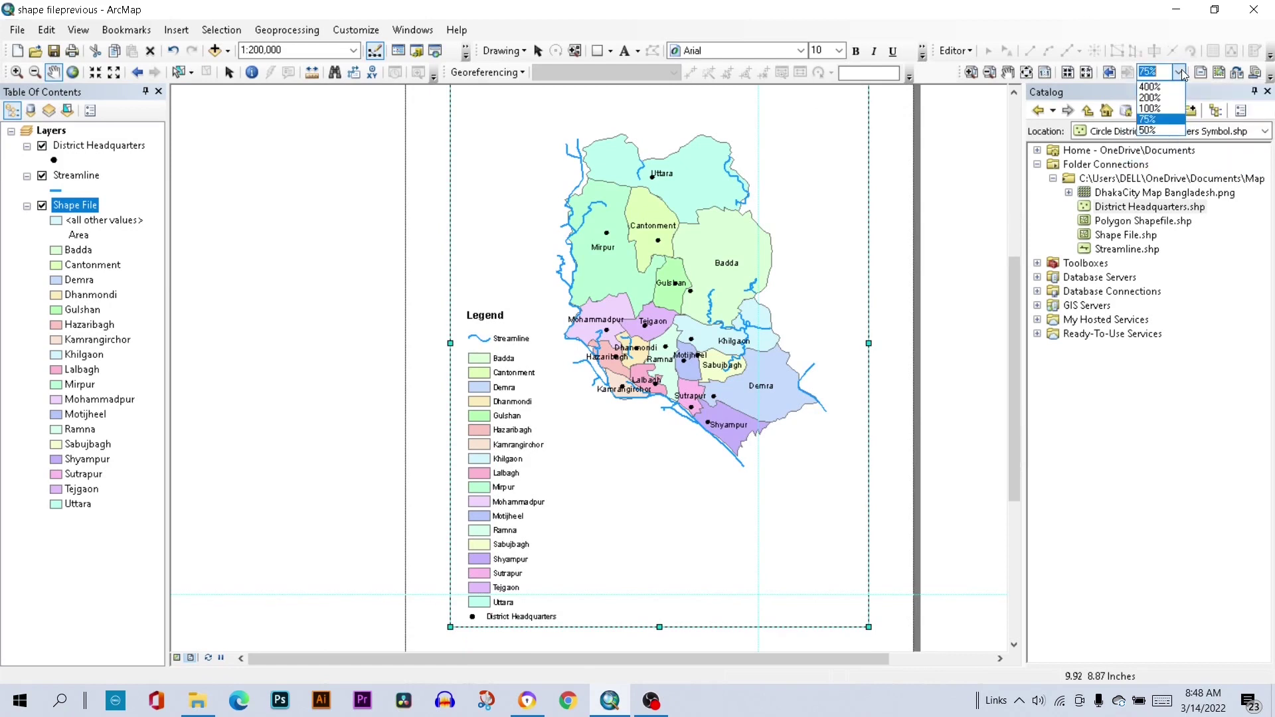
pyautogui.click(1160, 130)
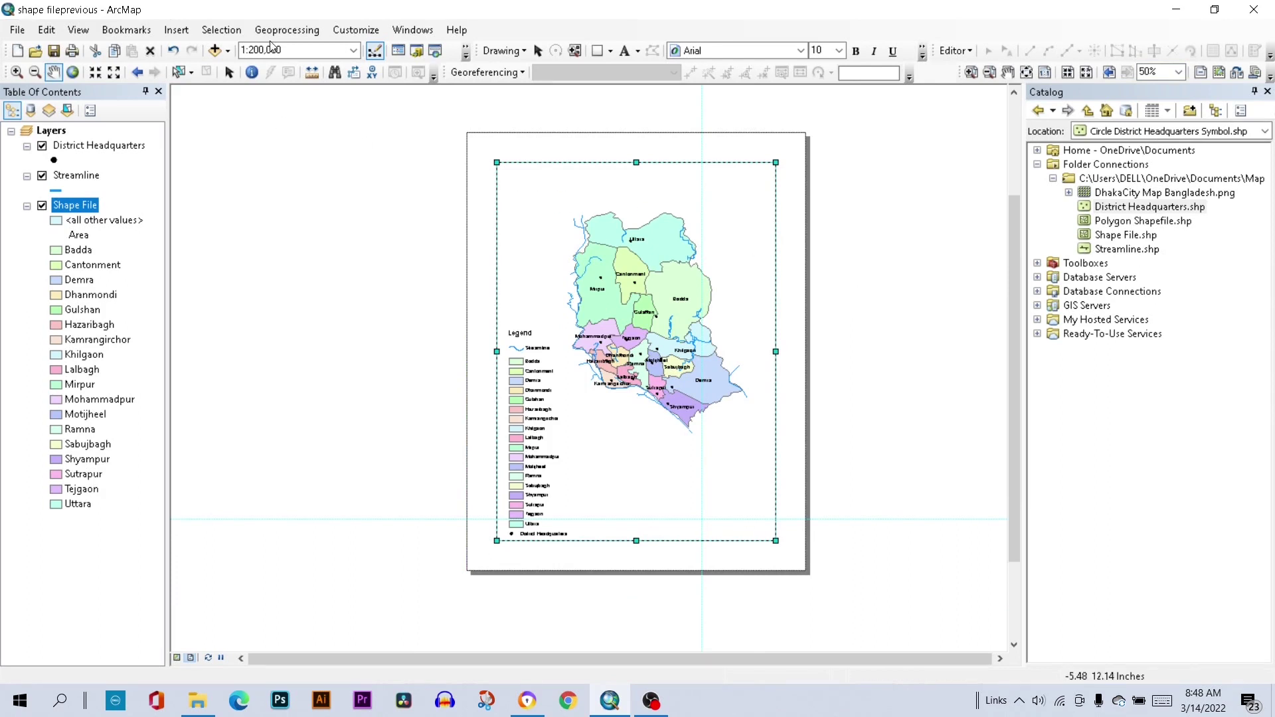
pyautogui.click(173, 31)
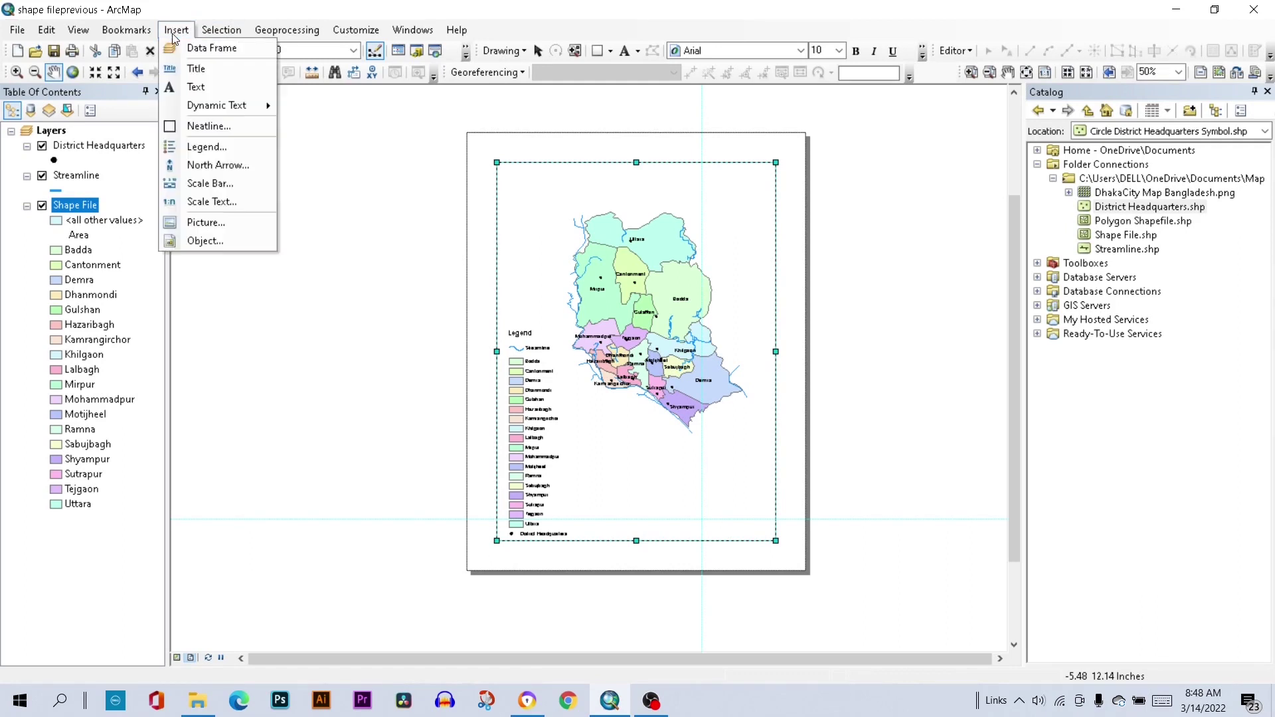
pyautogui.click(189, 67)
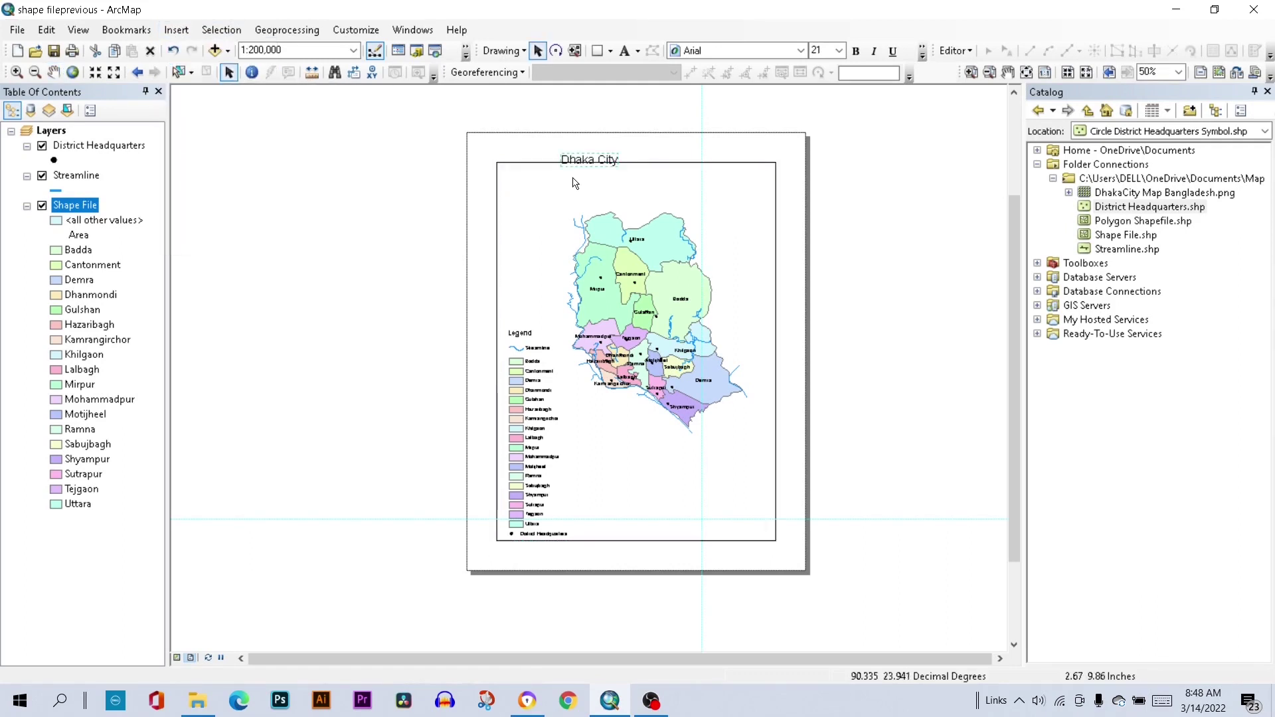
pyautogui.moveTo(590, 154); pyautogui.dragTo(627, 185)
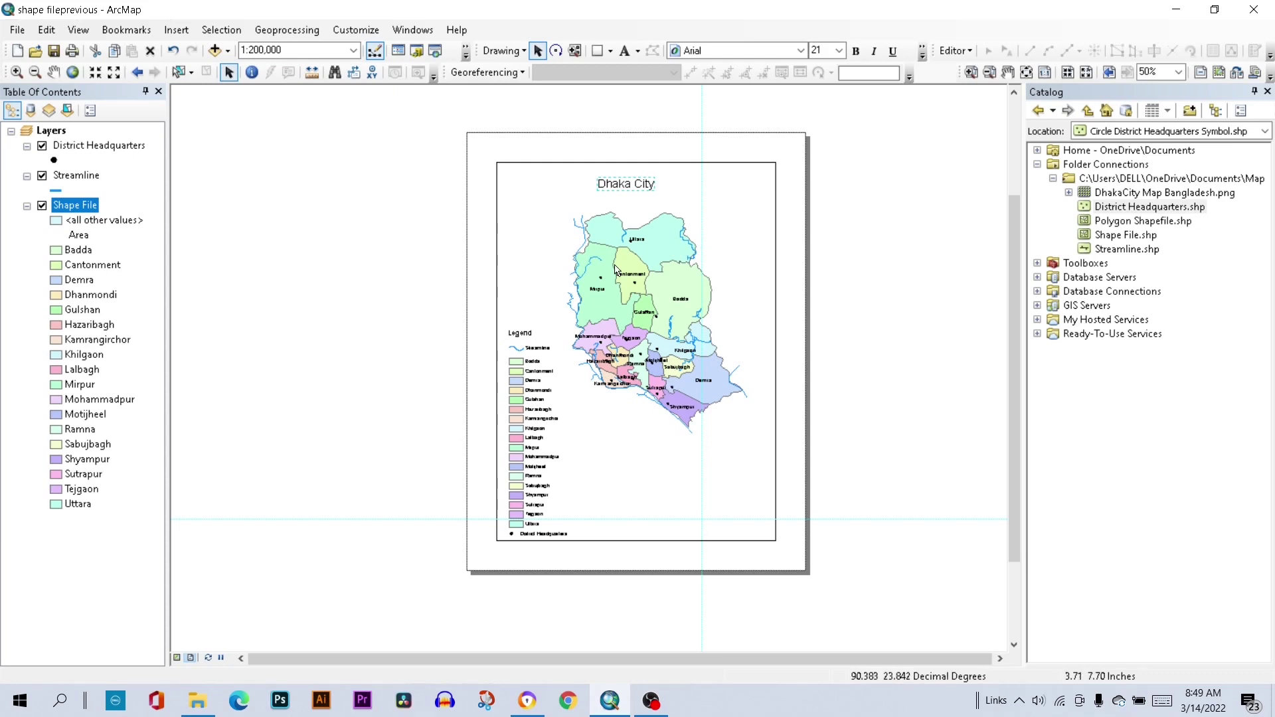
# - Add the ESRI North 12 north arrow, enlarge it to a size of about 116.6 and place it in the data frame's upper-right corner
pyautogui.click(188, 30)
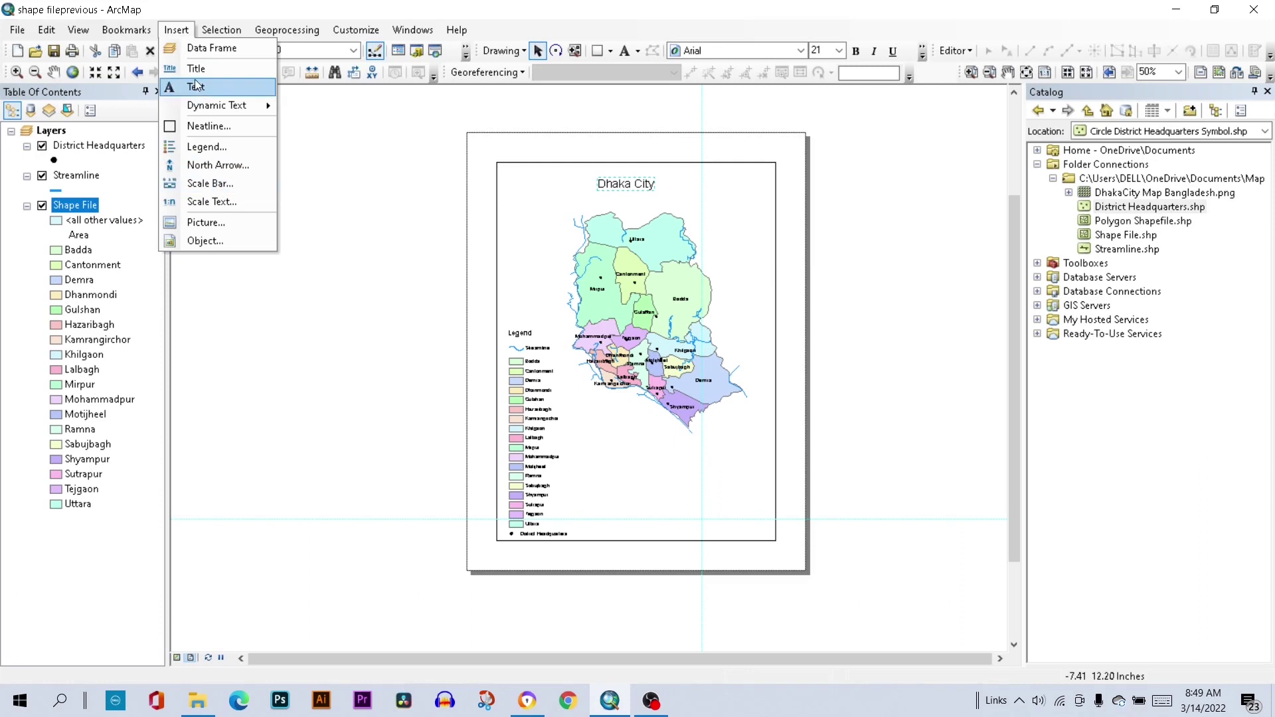
pyautogui.click(205, 170)
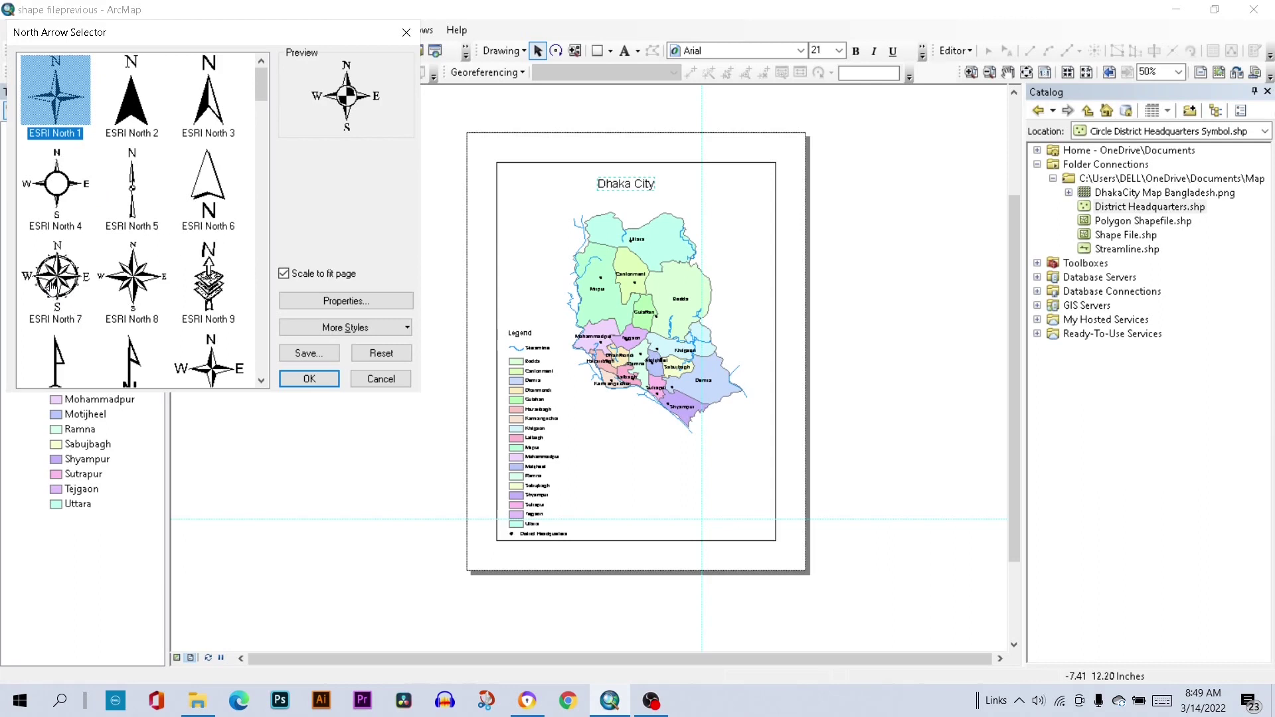
pyautogui.click(212, 361)
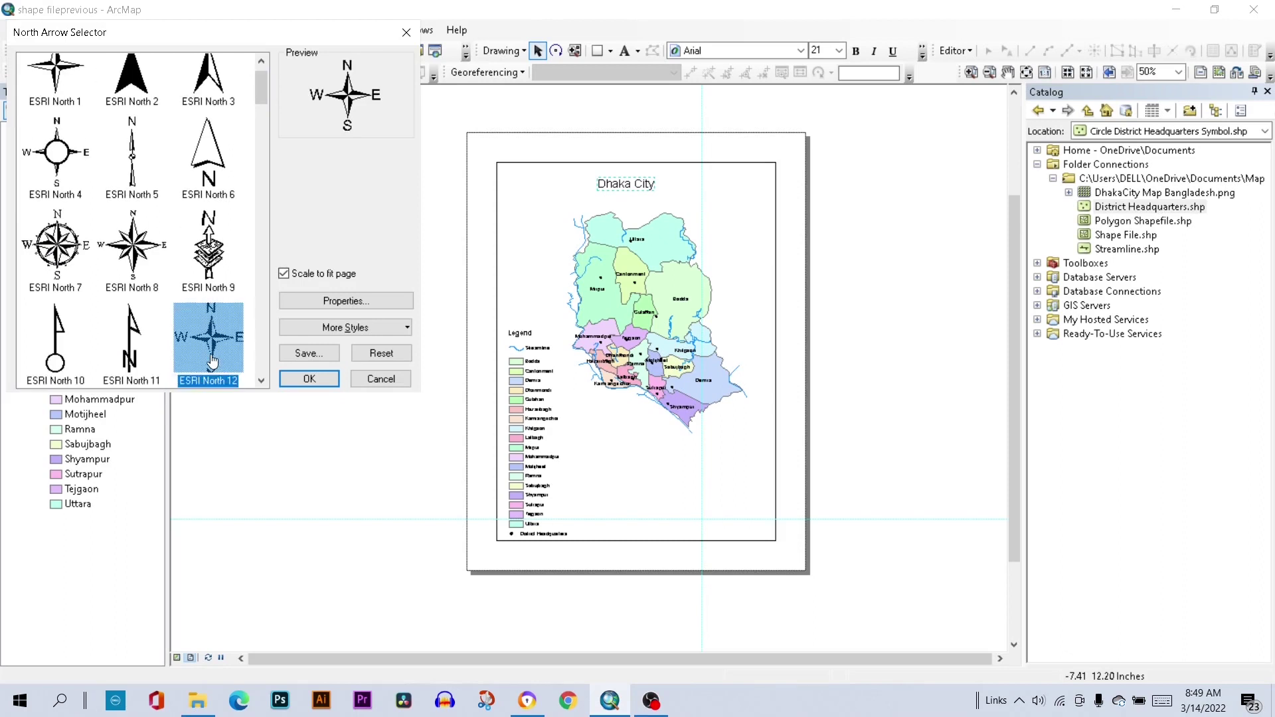
pyautogui.click(310, 380)
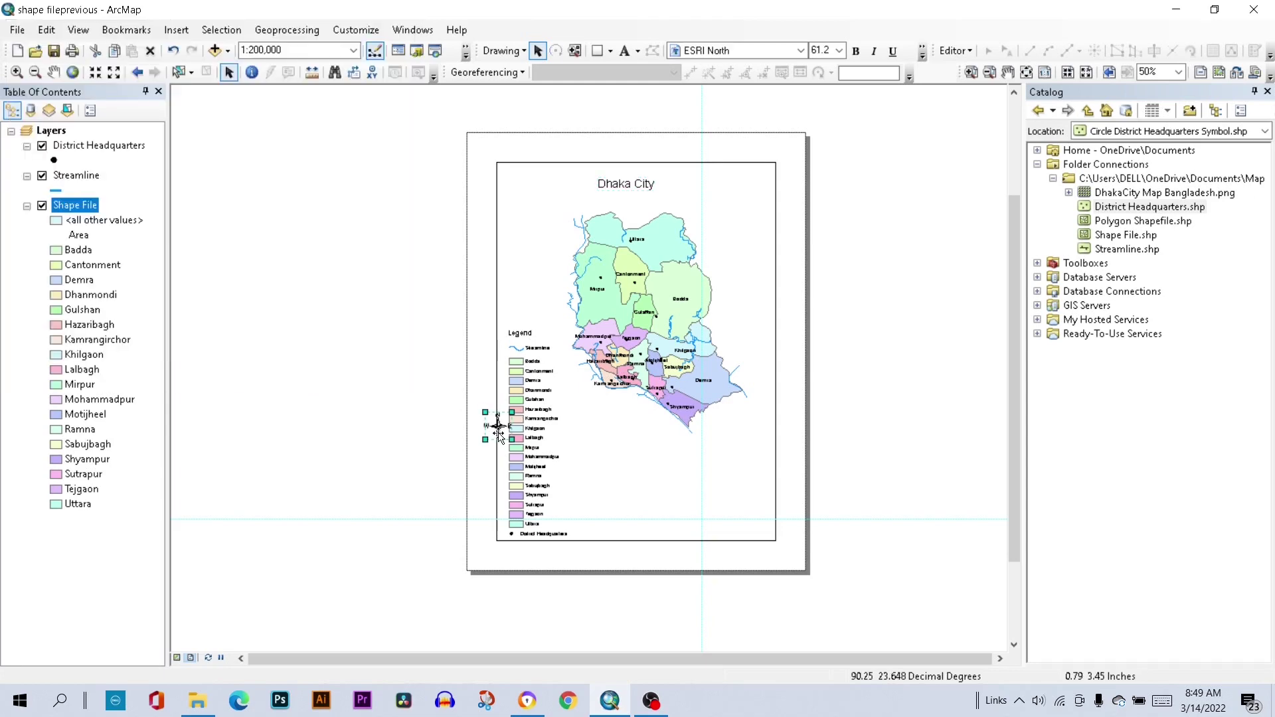
pyautogui.moveTo(502, 439); pyautogui.dragTo(705, 266)
pyautogui.moveTo(728, 219)
pyautogui.mouseDown()
pyautogui.moveTo(741, 203)
pyautogui.moveTo(708, 230)
pyautogui.moveTo(742, 216)
pyautogui.mouseUp()
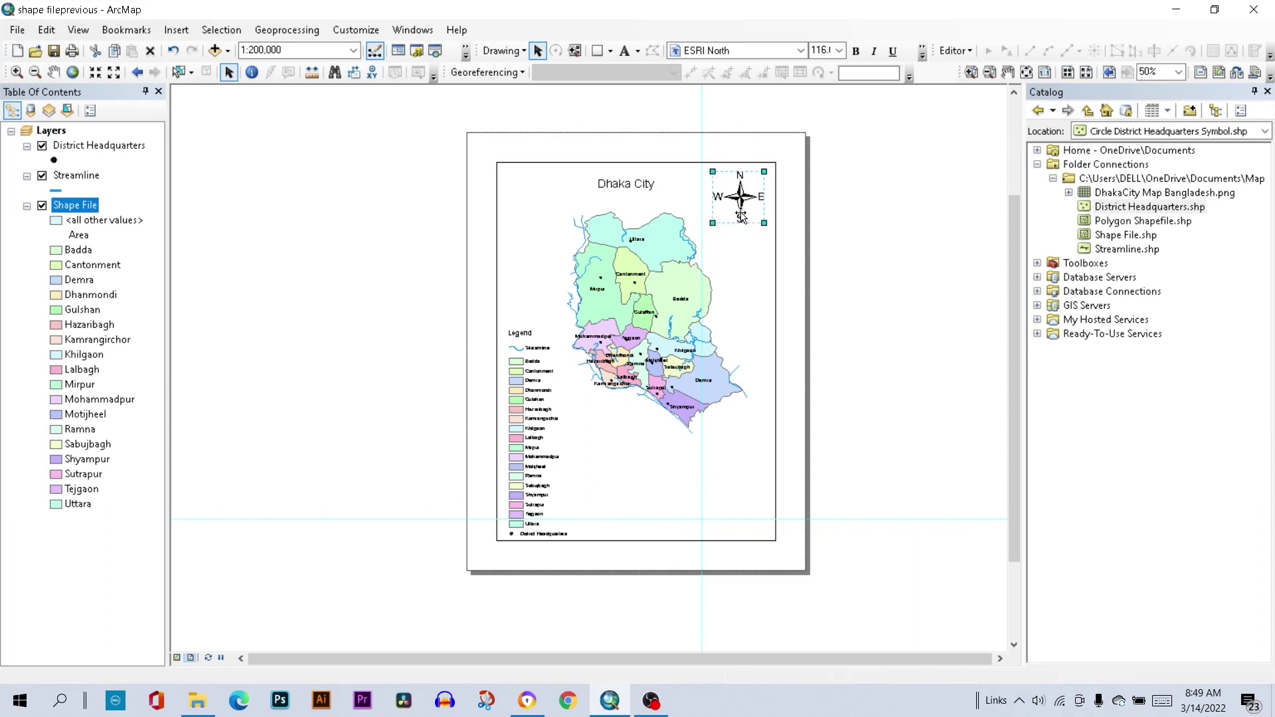
# - Set the "Dhaka City" title to size 24 and bold
pyautogui.click(650, 188)
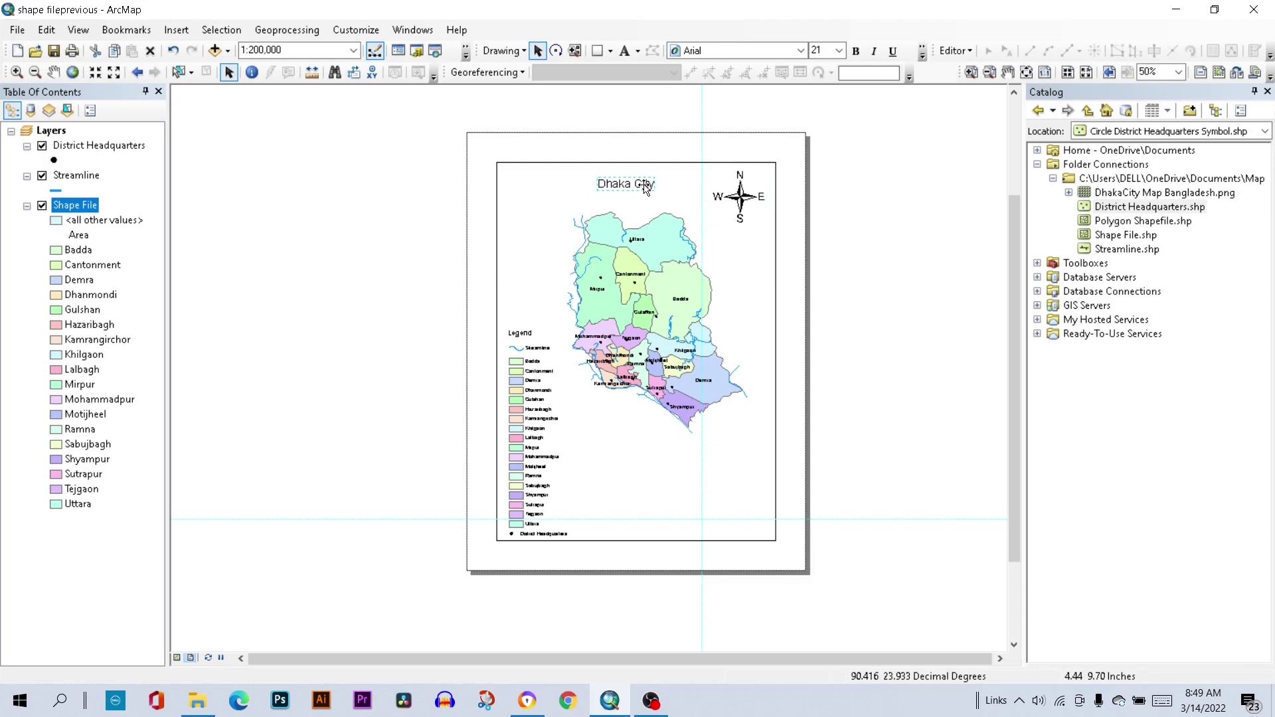
pyautogui.click(841, 52)
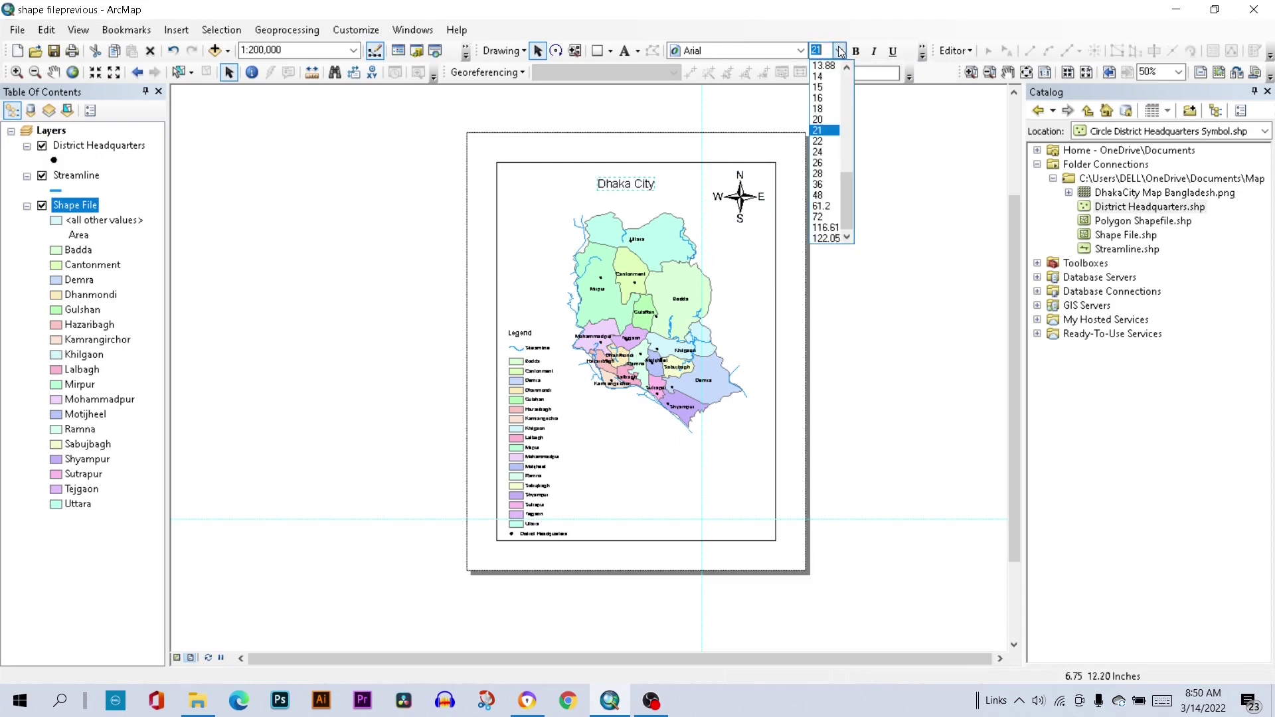
pyautogui.click(818, 152)
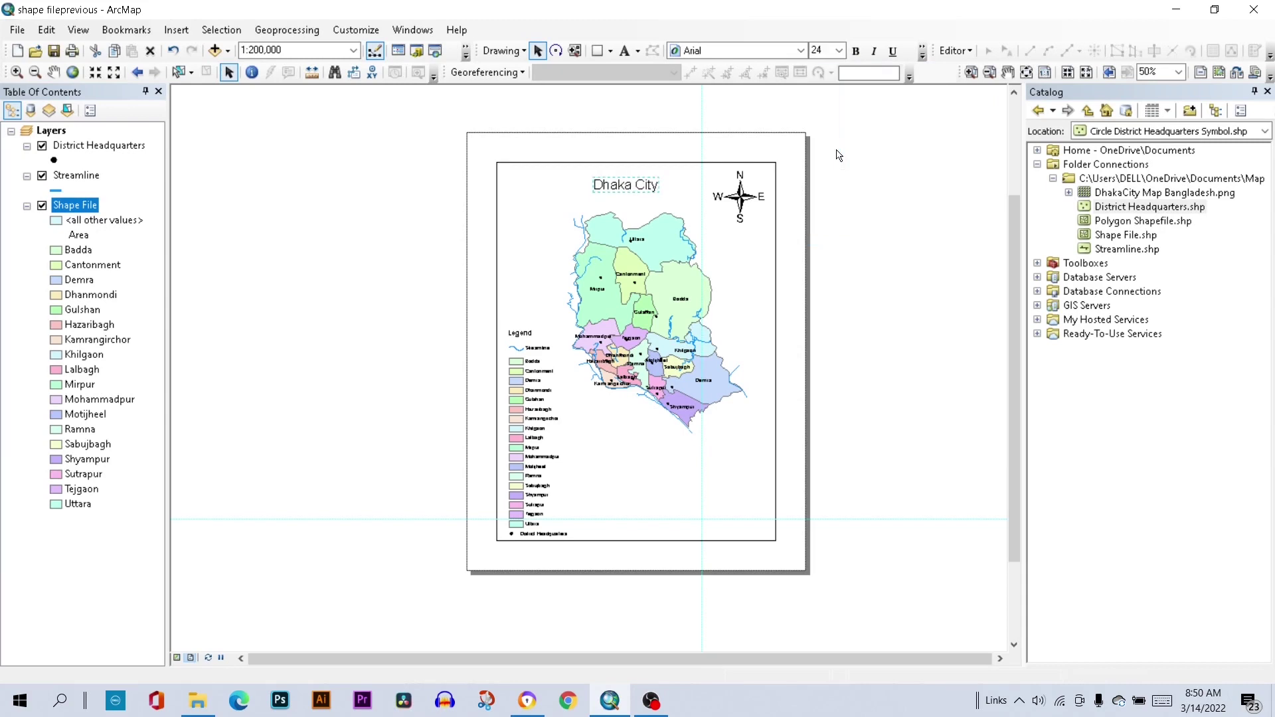
pyautogui.click(857, 52)
pyautogui.click(870, 147)
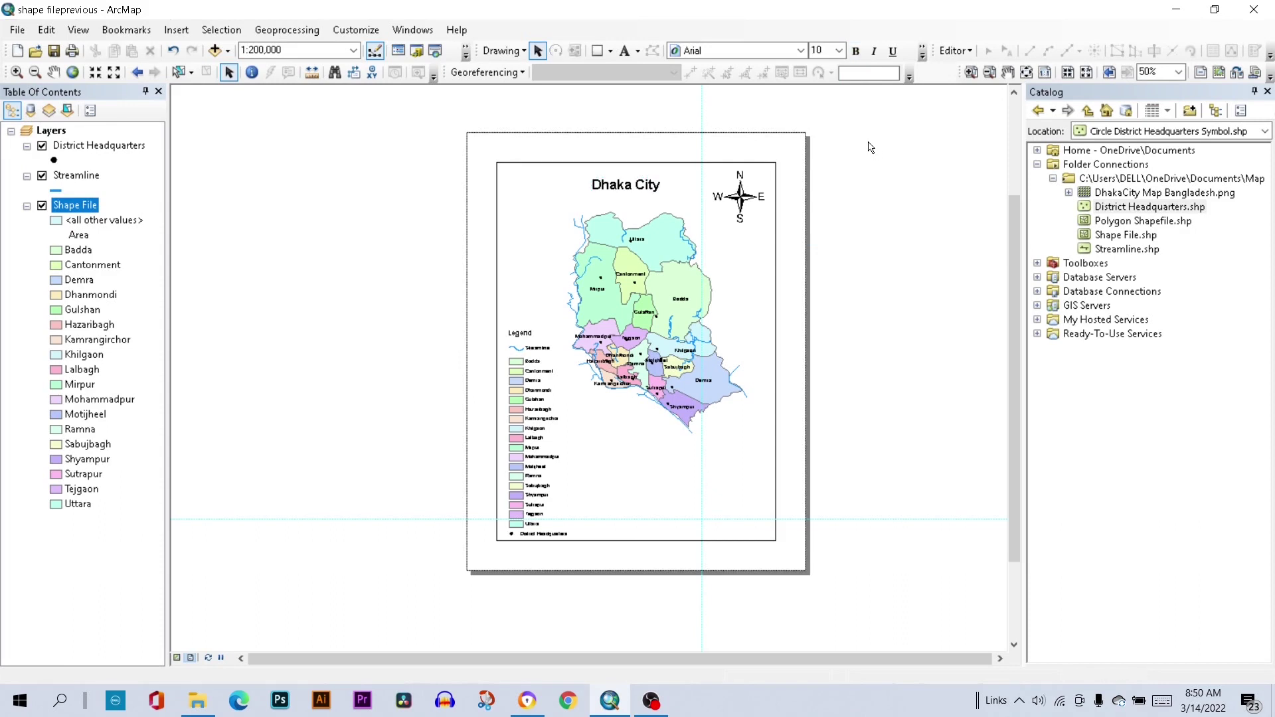
# - Try to change the text font to Montserrat SemiBold
pyautogui.click(802, 51)
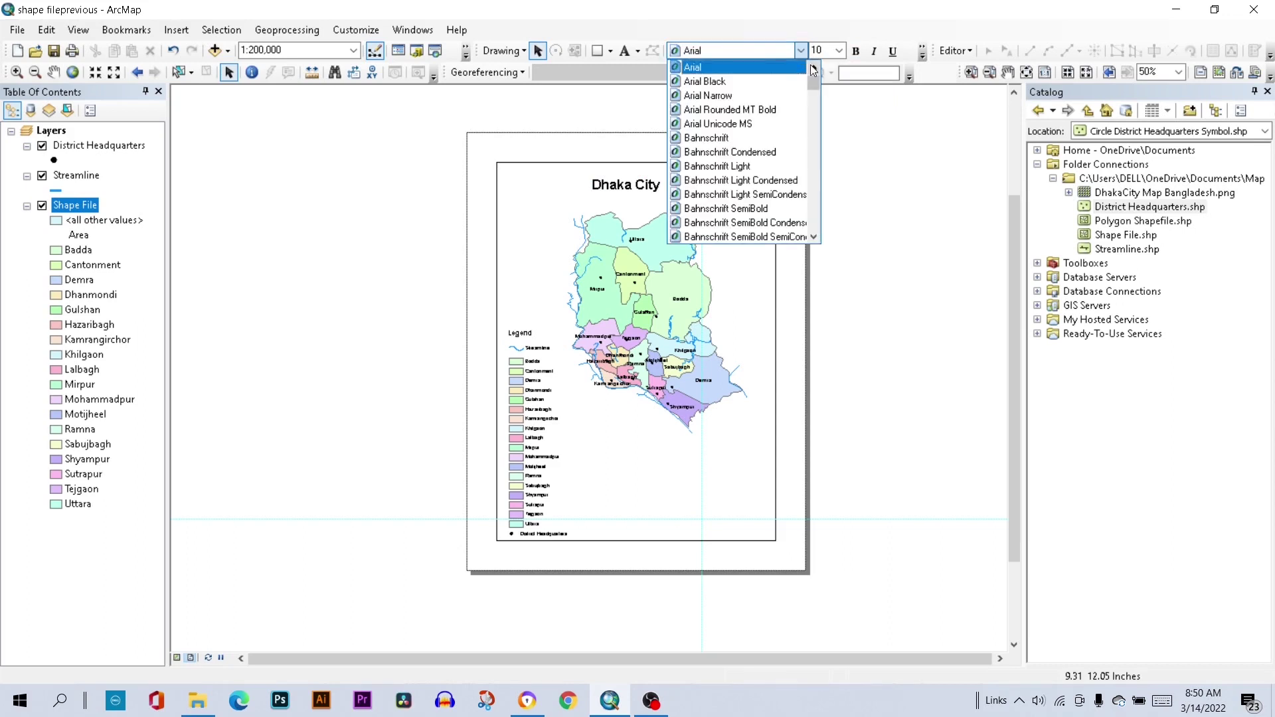
pyautogui.moveTo(810, 84); pyautogui.dragTo(816, 174)
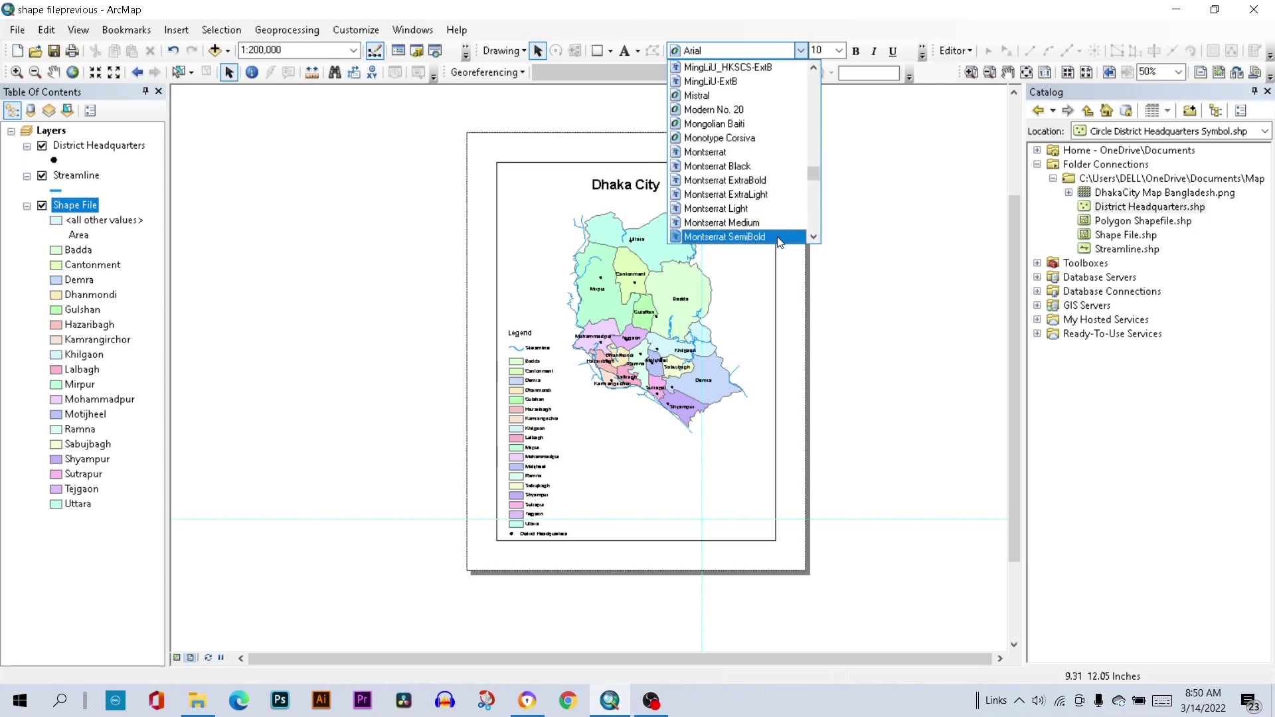
pyautogui.click(724, 237)
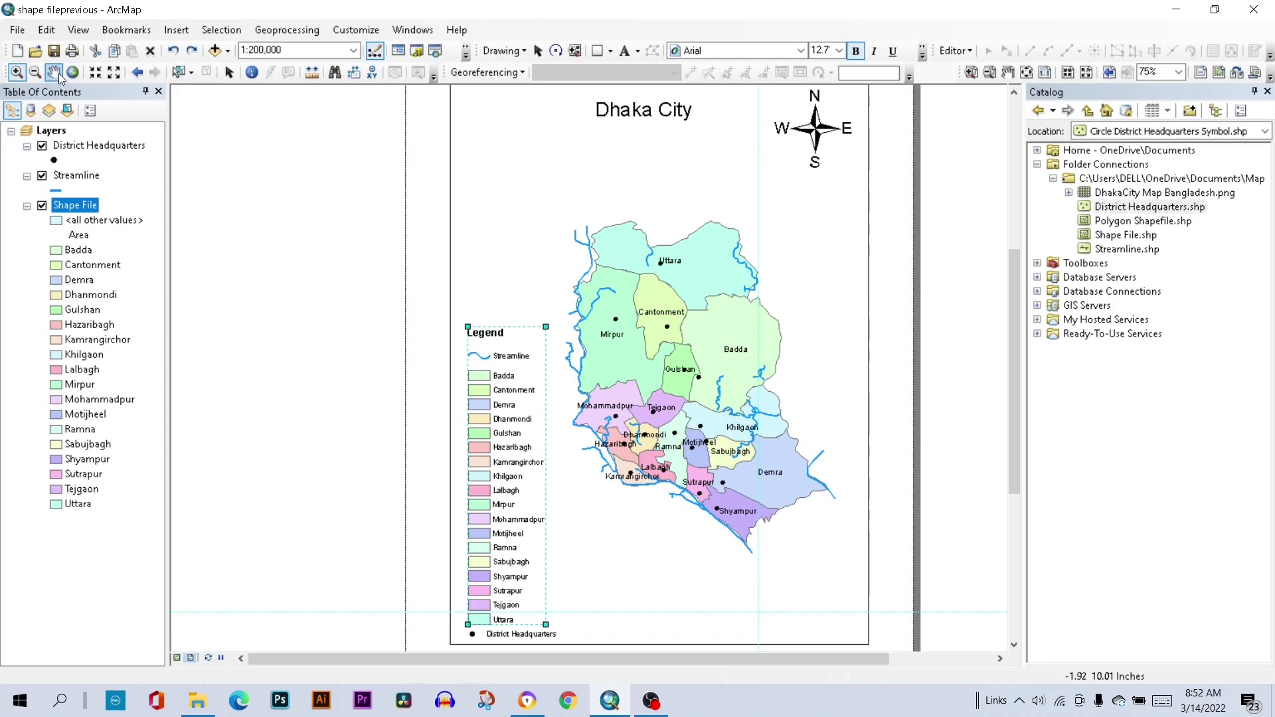
# - Shift the map up and slightly to the right within the data frame, closer to the title
pyautogui.click(59, 73)
pyautogui.moveTo(653, 311); pyautogui.dragTo(672, 269)
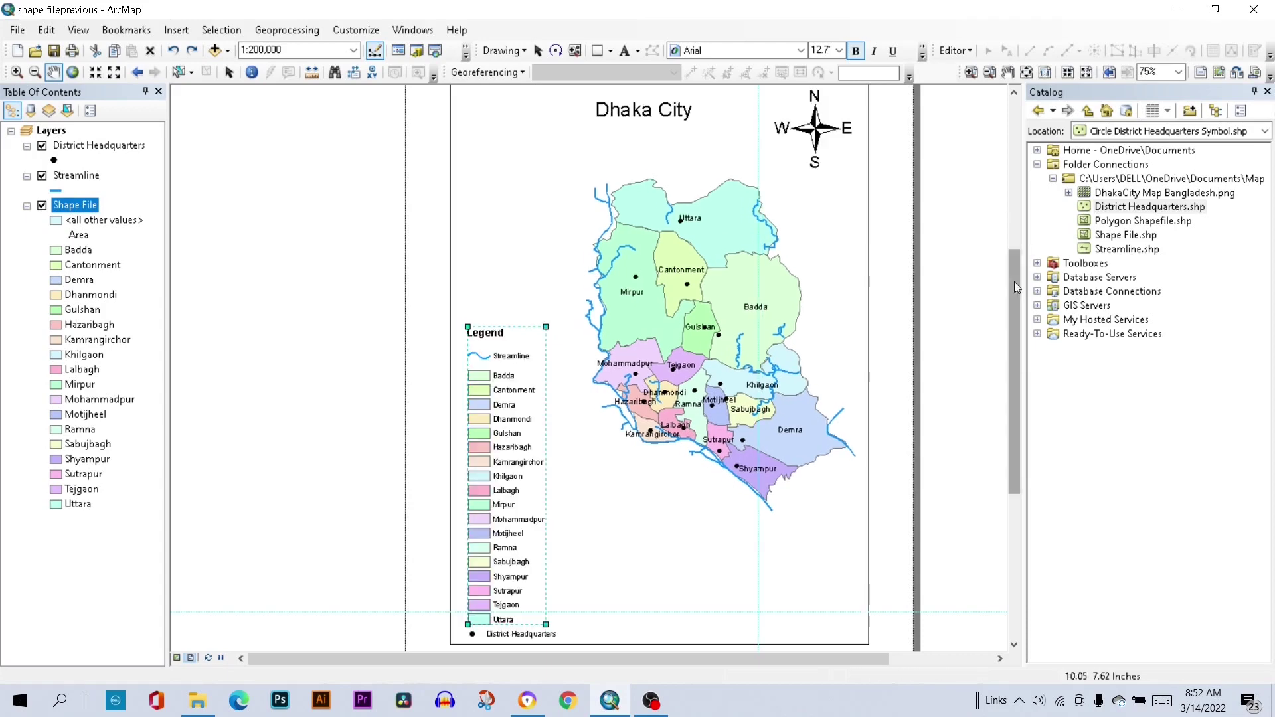
# - Insert a Double Alternating Scale Bar 1 on the layout
pyautogui.moveTo(1017, 288); pyautogui.dragTo(1016, 244)
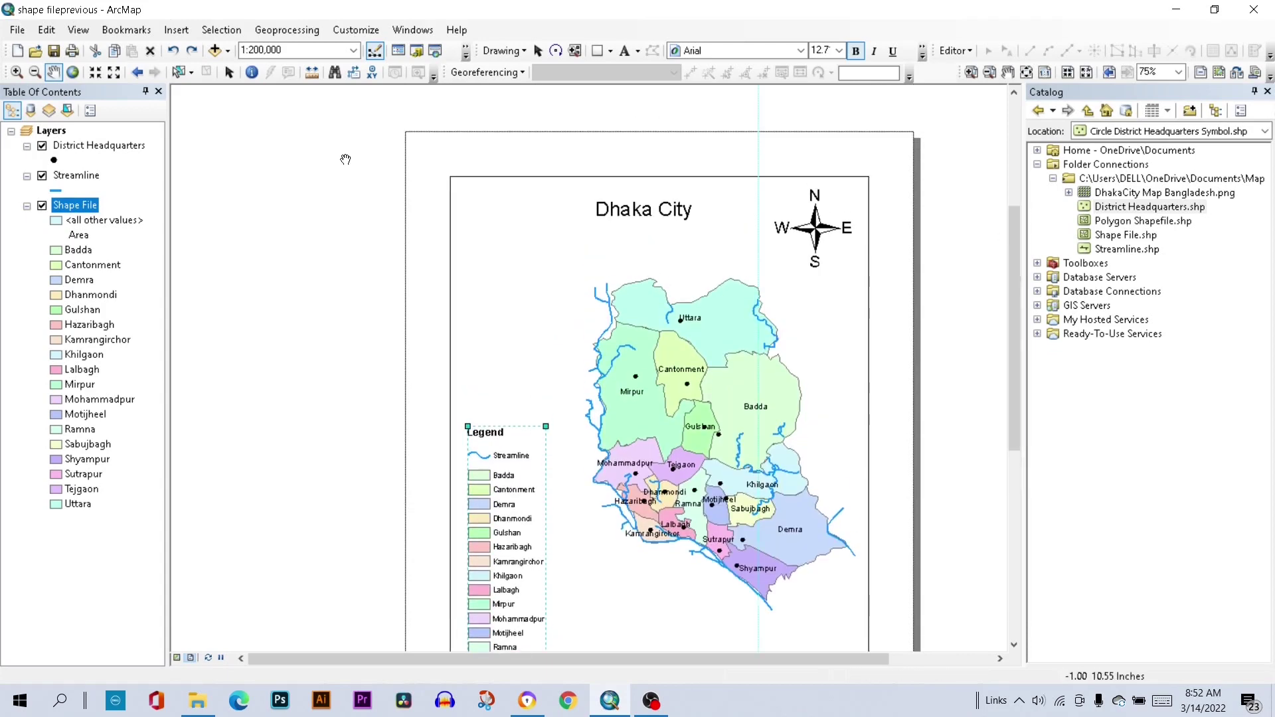
pyautogui.click(174, 30)
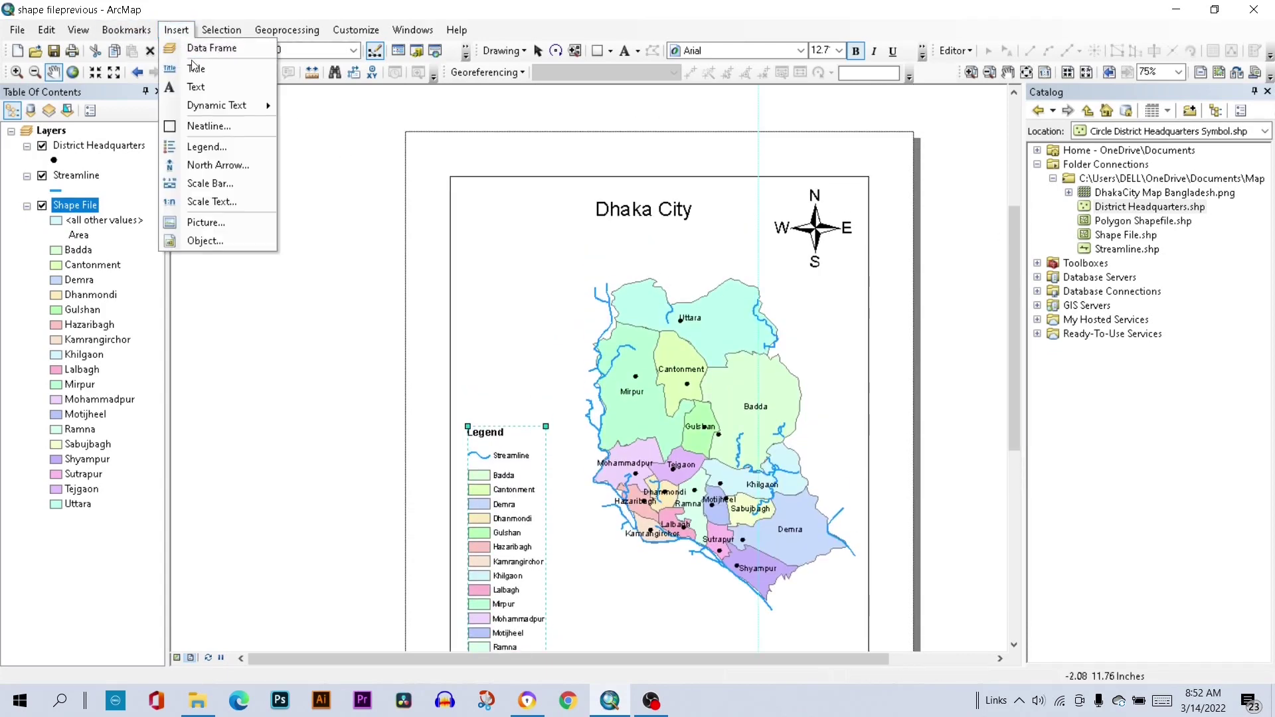
pyautogui.click(215, 187)
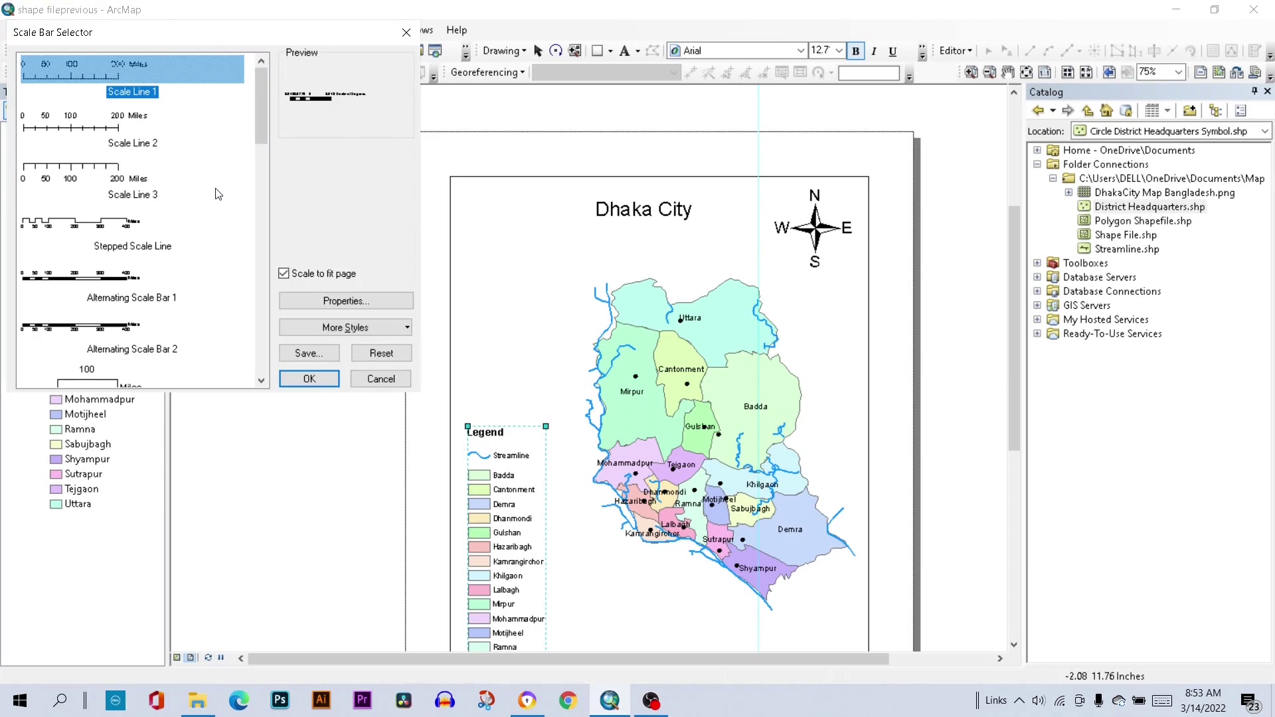
pyautogui.moveTo(259, 126); pyautogui.dragTo(267, 198)
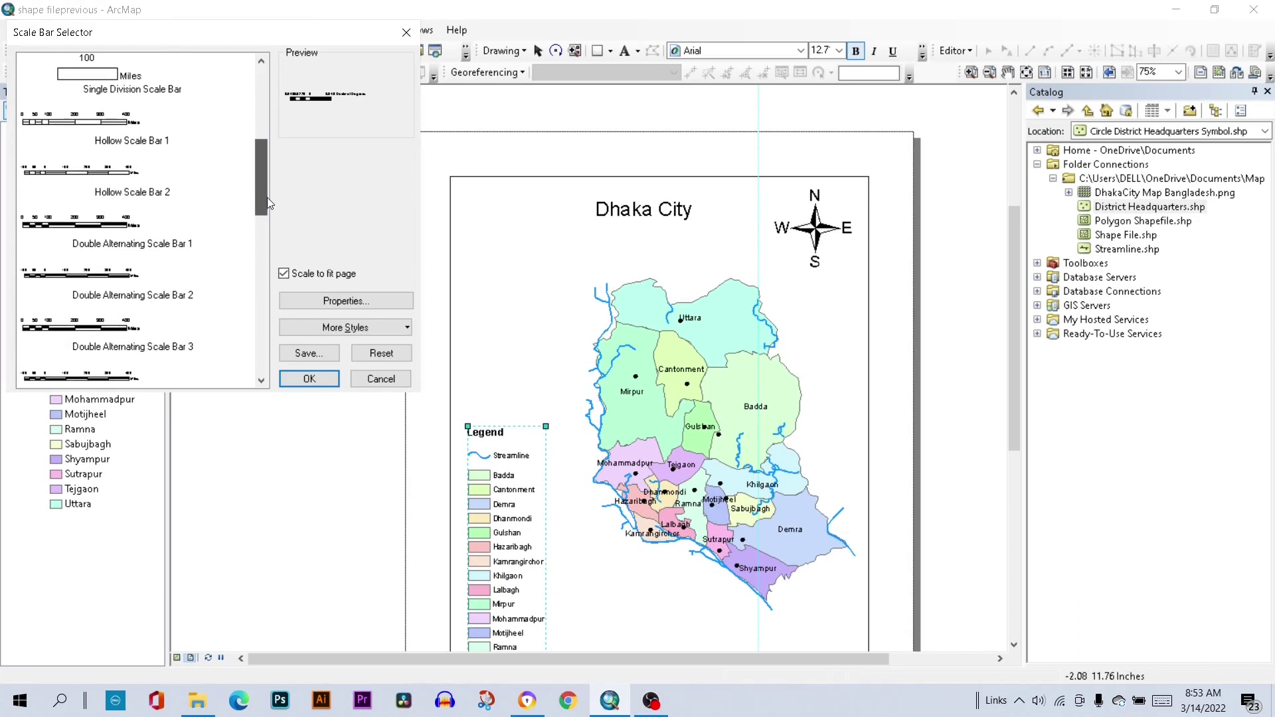
pyautogui.click(99, 225)
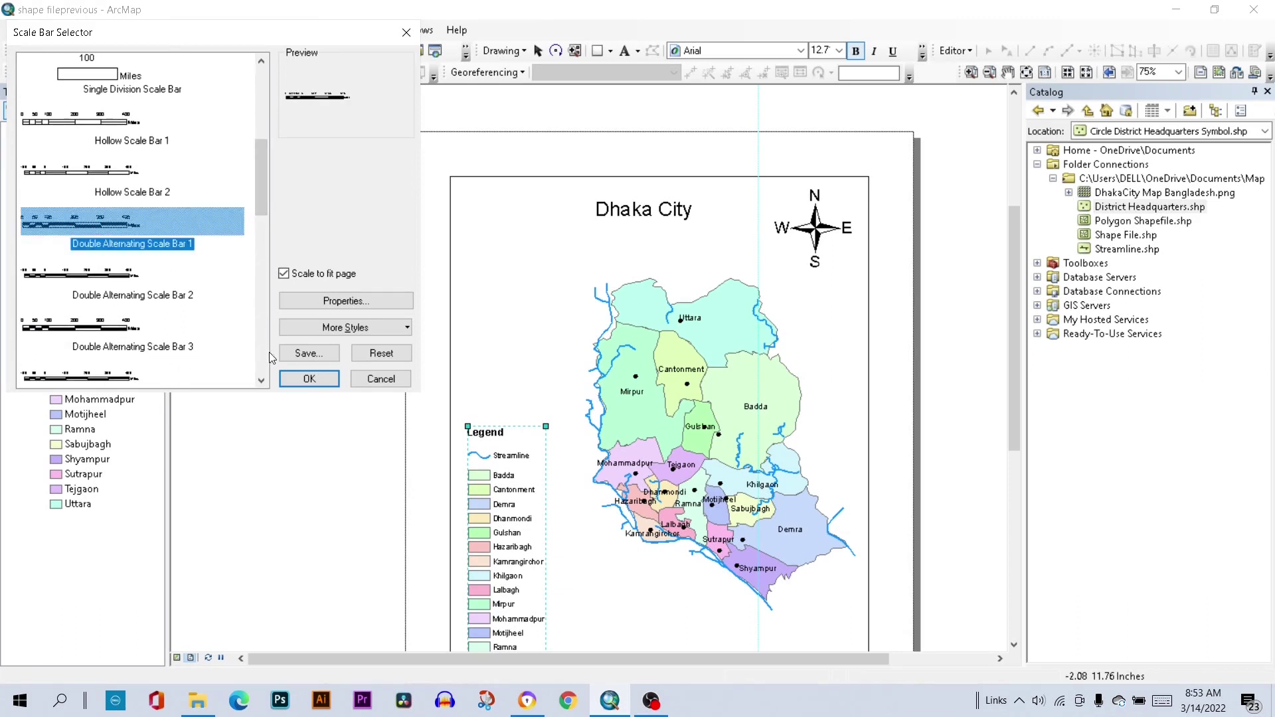
pyautogui.click(307, 380)
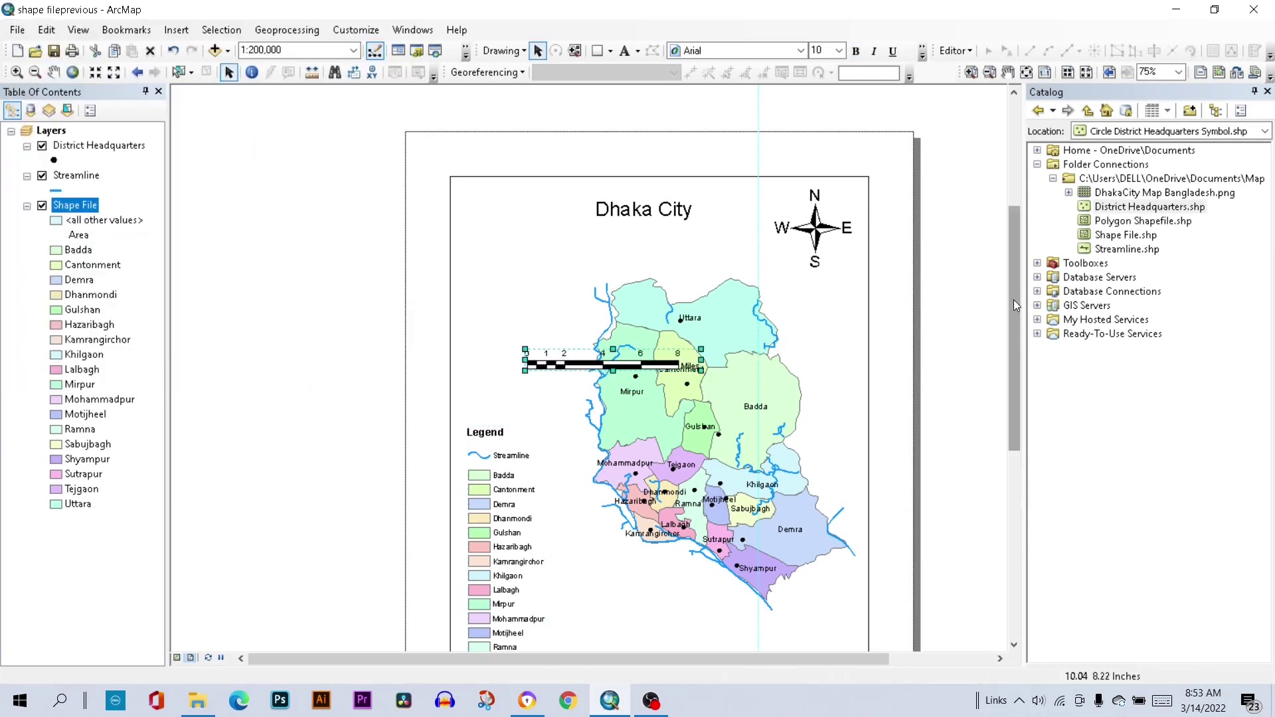
# - Move the scale bar below the map, into the lower-right part of the data frame beside the legend
pyautogui.moveTo(1014, 300); pyautogui.dragTo(1021, 364)
pyautogui.click(586, 201)
pyautogui.click(582, 204)
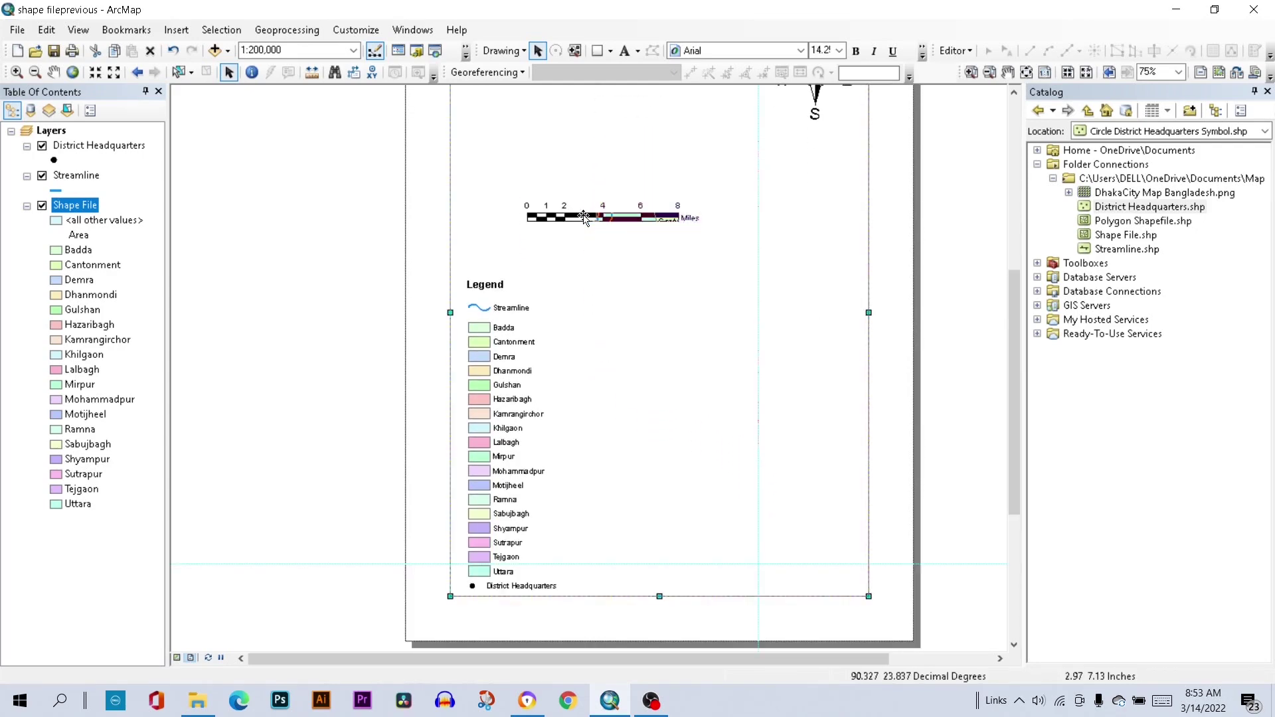
pyautogui.moveTo(581, 206); pyautogui.dragTo(713, 542)
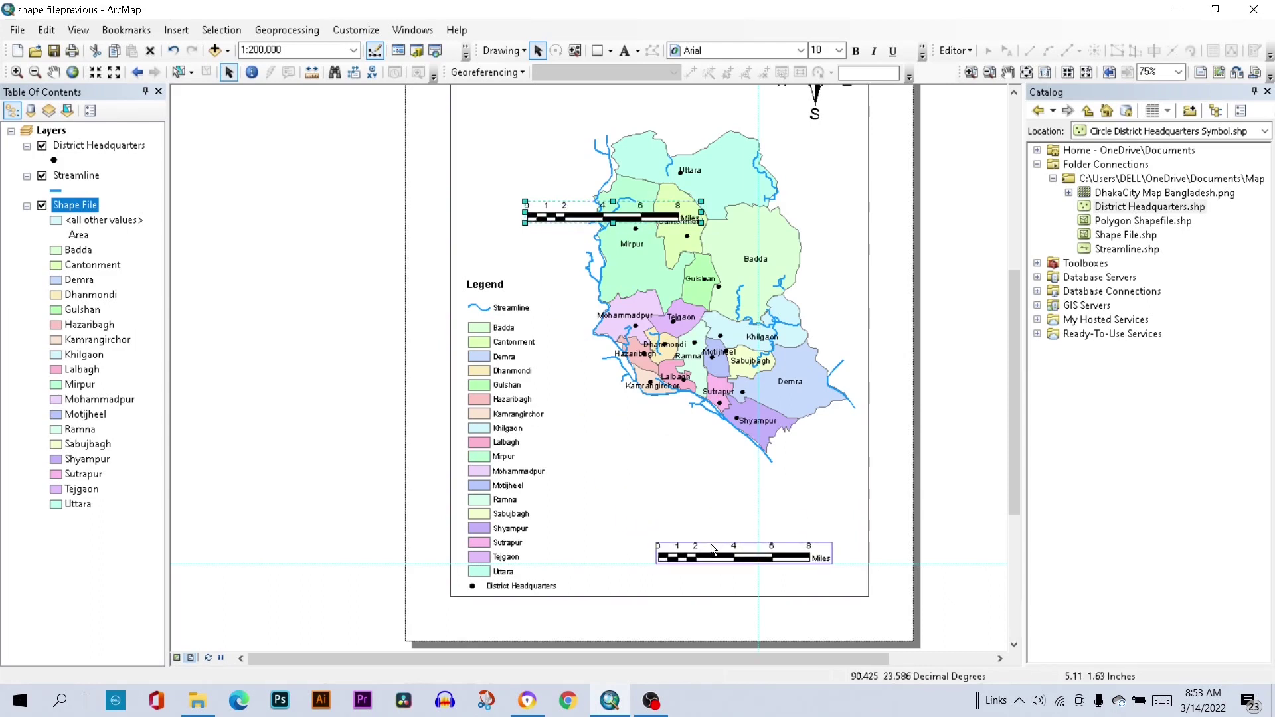
pyautogui.moveTo(713, 548); pyautogui.dragTo(712, 545)
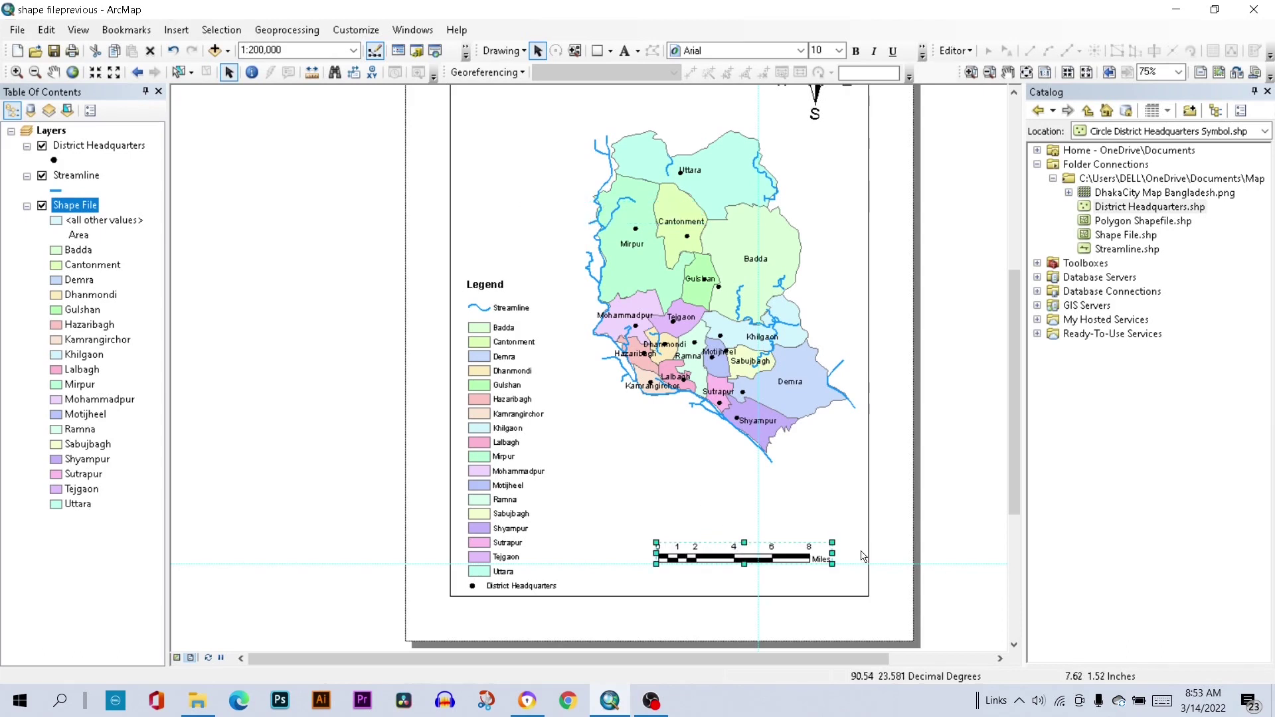
# - Try Kilometers as the scale bar's division units, and set them back to Miles
pyautogui.rightClick(784, 550)
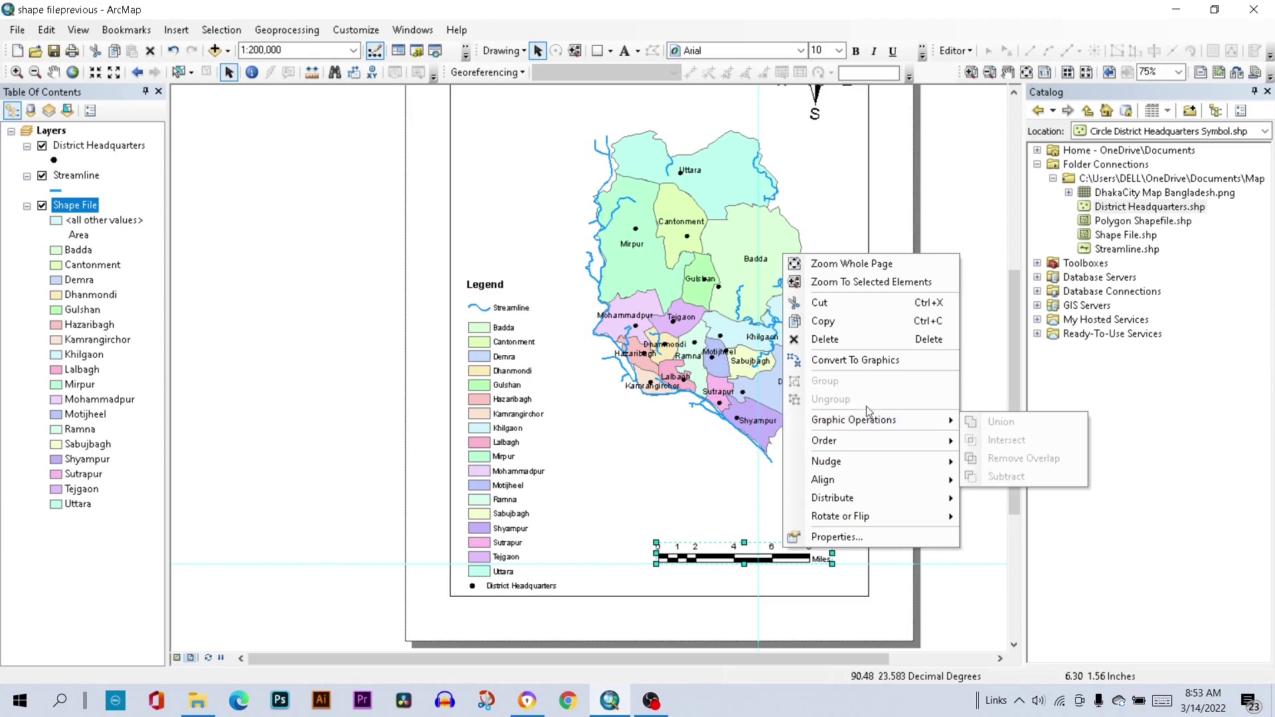
pyautogui.click(847, 536)
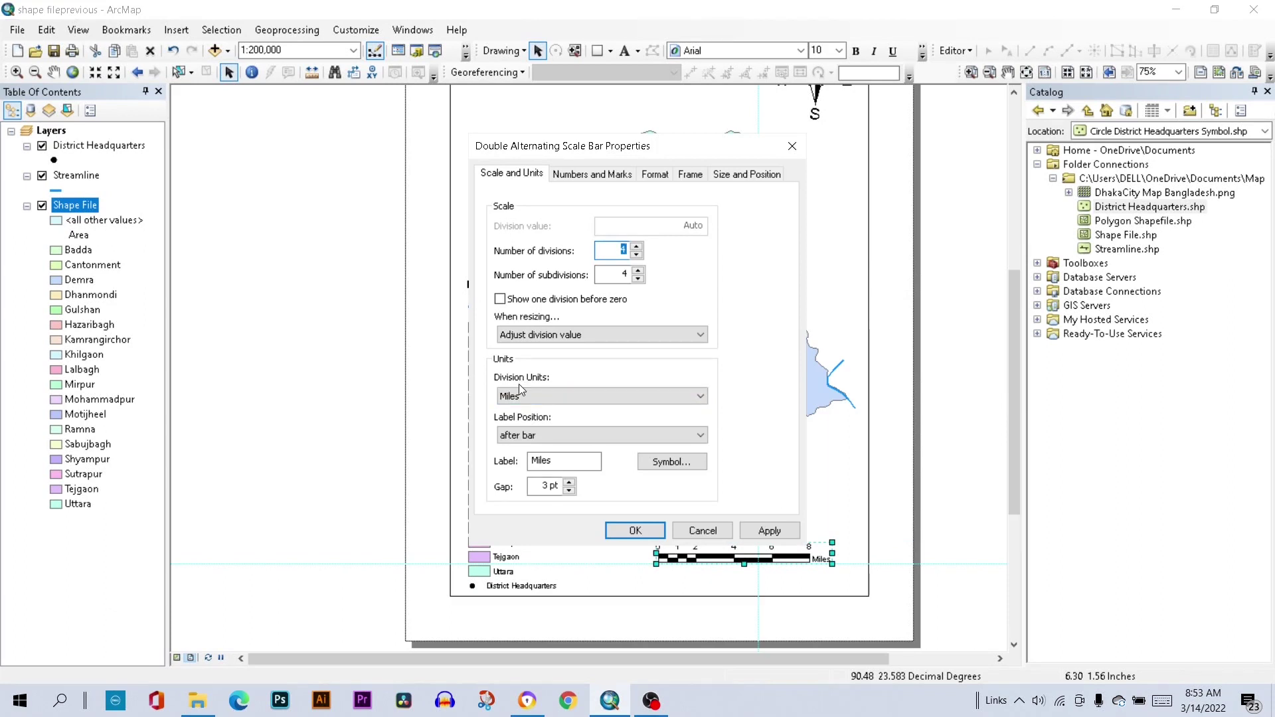
pyautogui.click(591, 398)
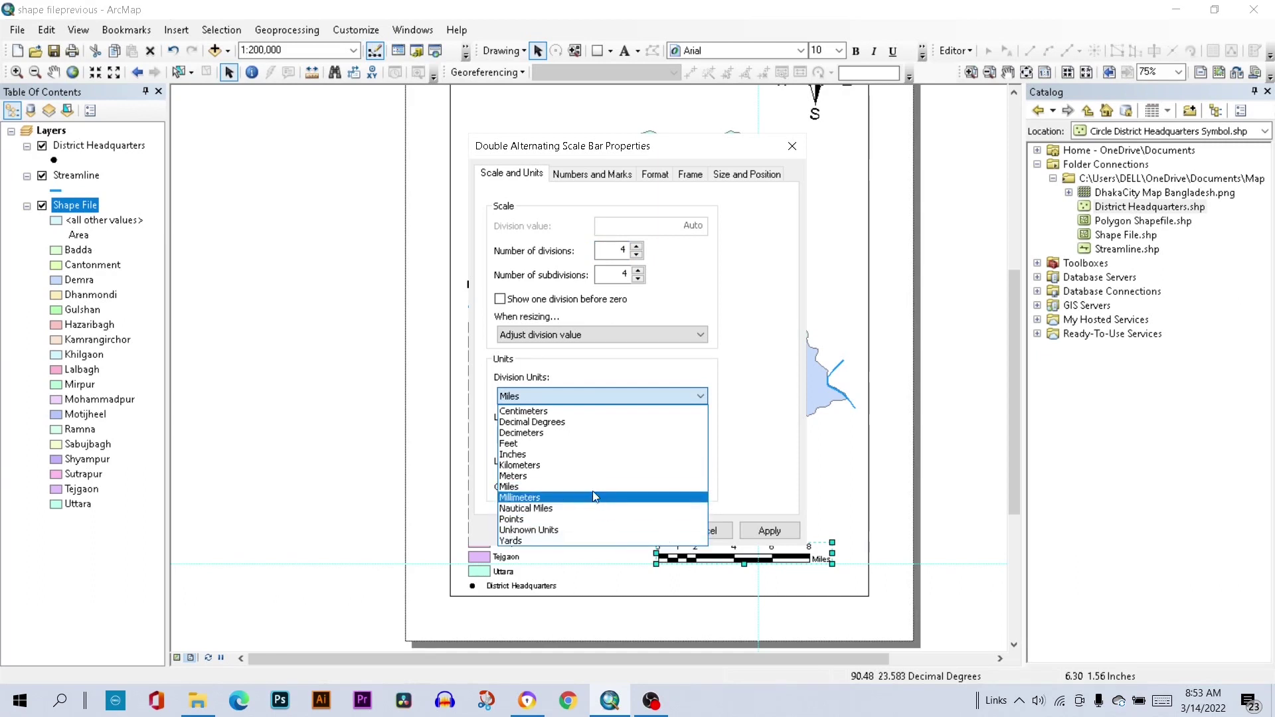
pyautogui.click(535, 466)
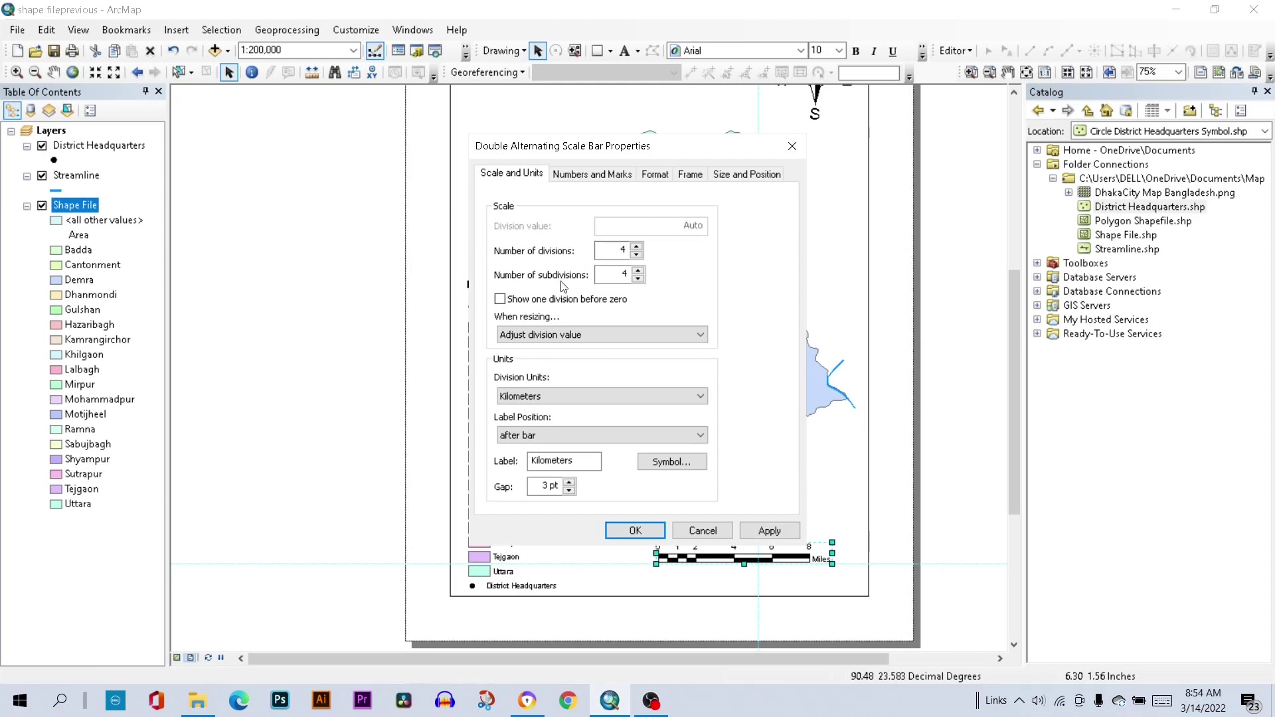
pyautogui.click(585, 397)
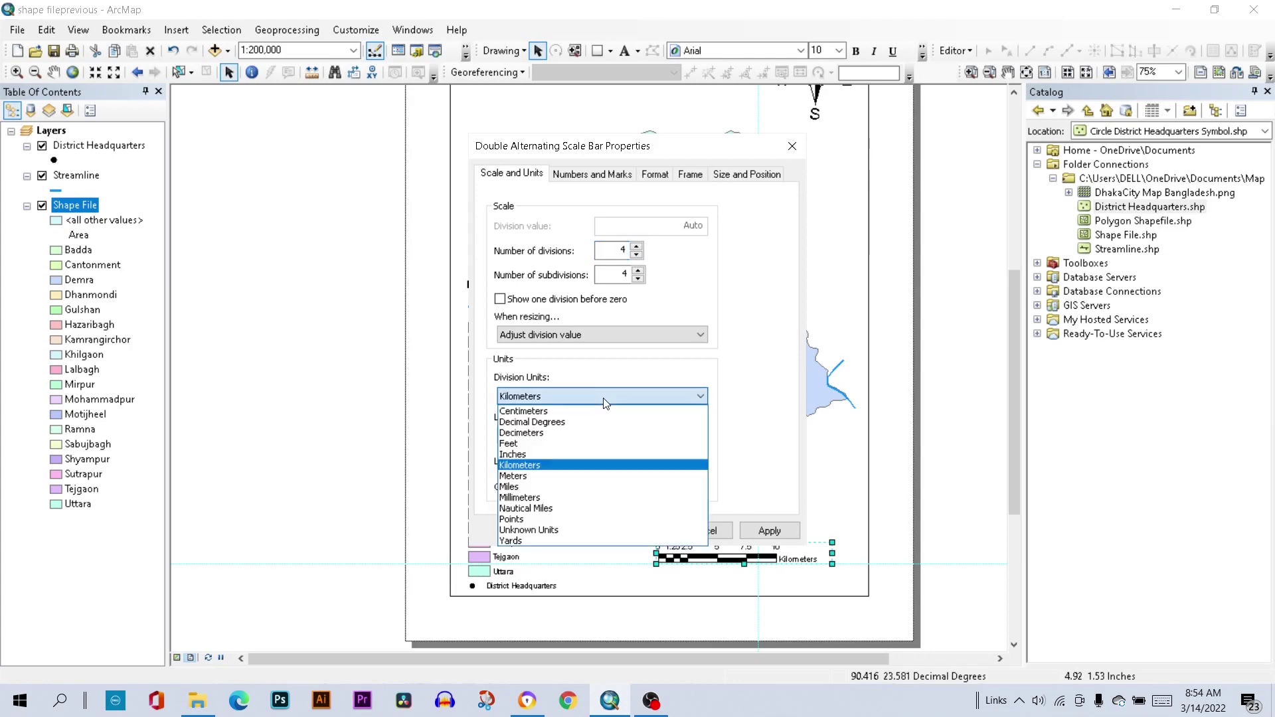
pyautogui.click(571, 487)
pyautogui.click(636, 531)
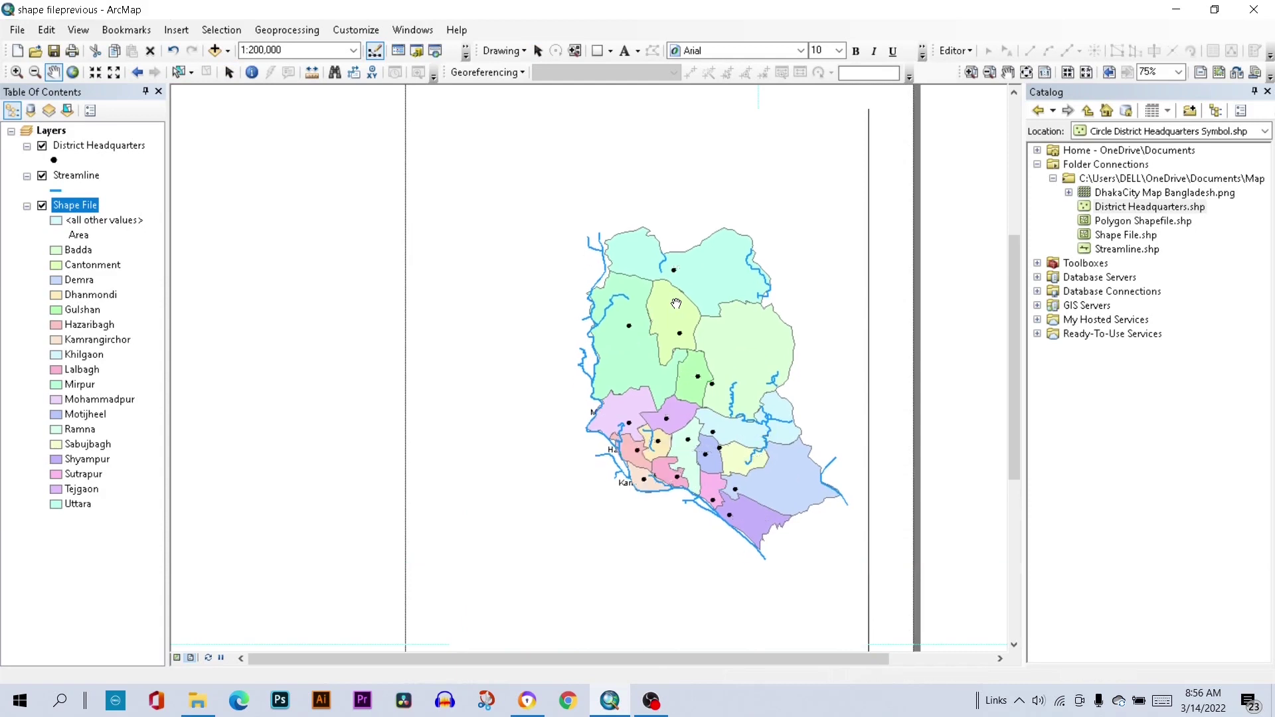
# - Fine-tune the map's position within the data frame
pyautogui.moveTo(683, 319); pyautogui.dragTo(683, 312)
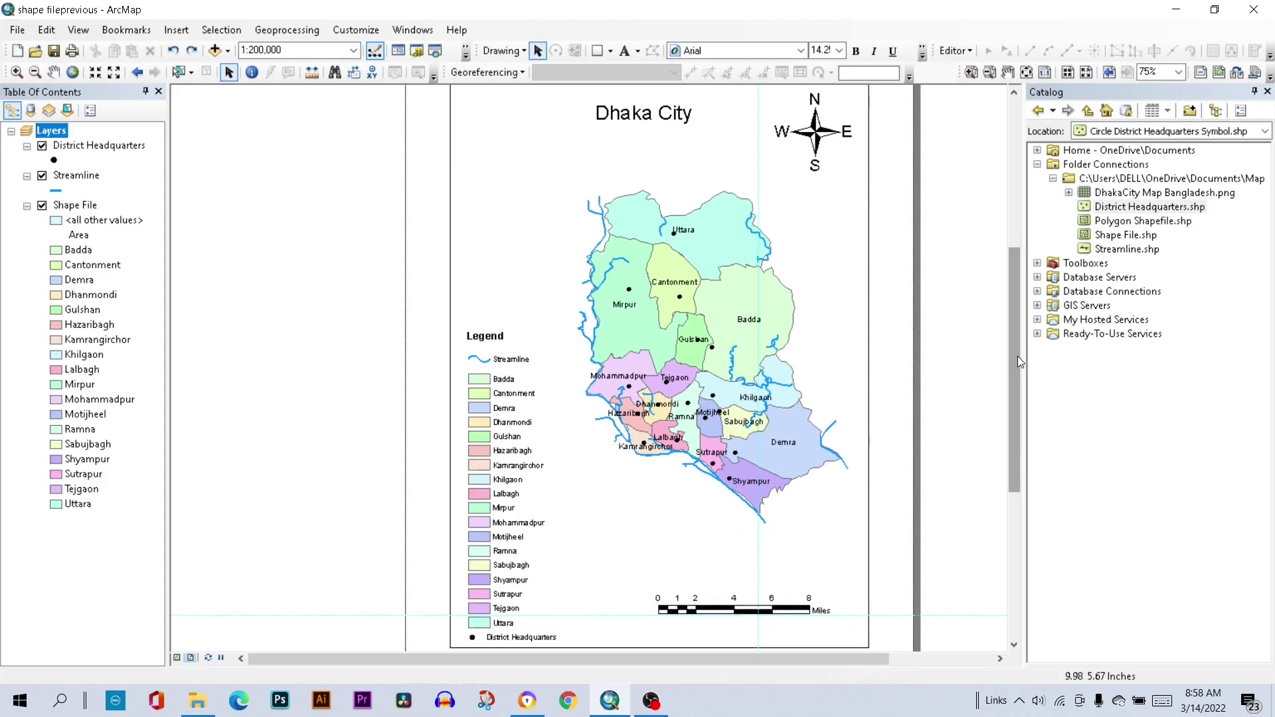
# - Move the "Dhaka City" title from above the map to just above the scale bar
pyautogui.moveTo(1017, 356); pyautogui.dragTo(1018, 340)
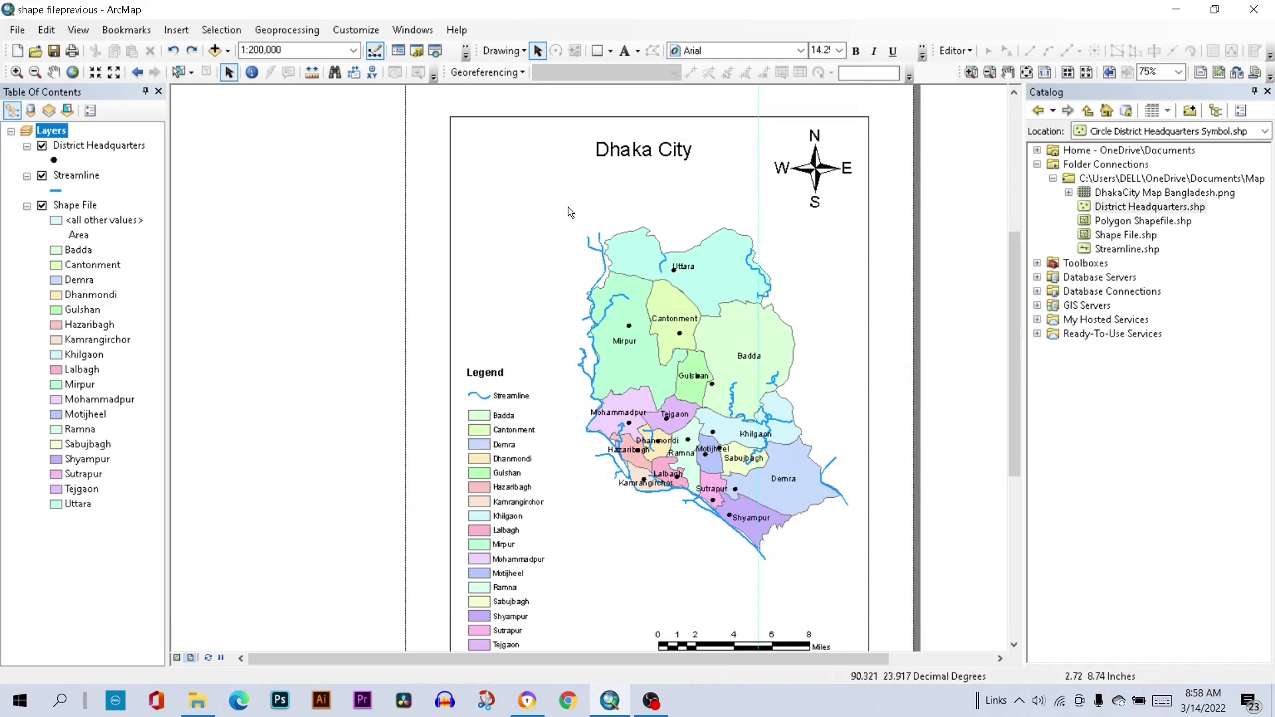
pyautogui.click(627, 151)
pyautogui.moveTo(627, 151); pyautogui.dragTo(765, 602)
pyautogui.moveTo(1012, 440); pyautogui.dragTo(1019, 503)
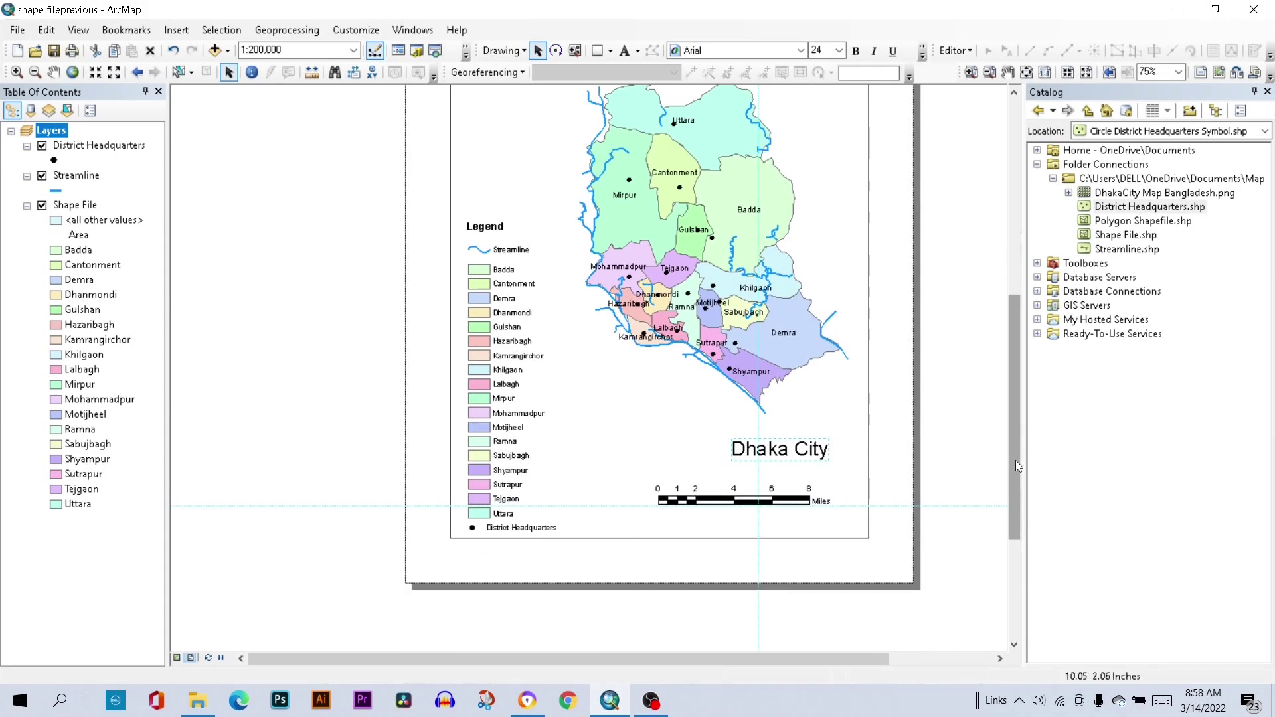
# - Insert a second, empty data frame into the map document
pyautogui.moveTo(1014, 460); pyautogui.dragTo(1011, 393)
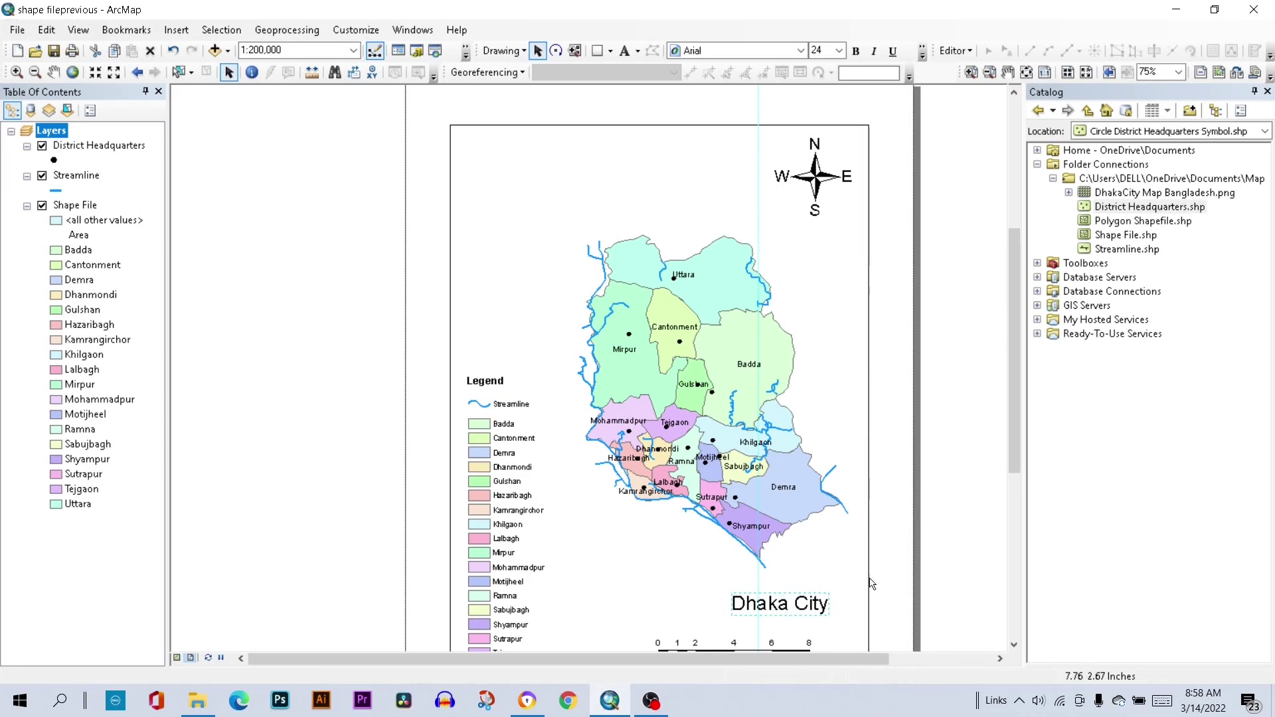
pyautogui.moveTo(1011, 450); pyautogui.dragTo(1010, 414)
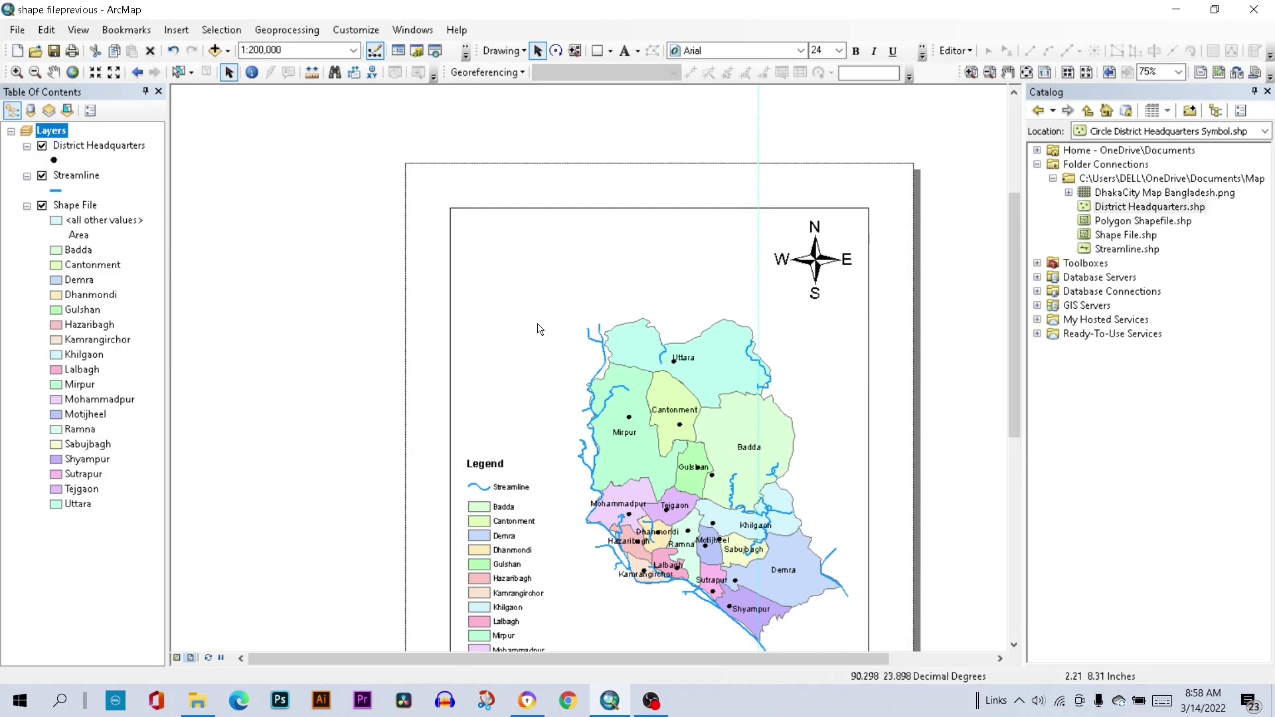
pyautogui.click(189, 34)
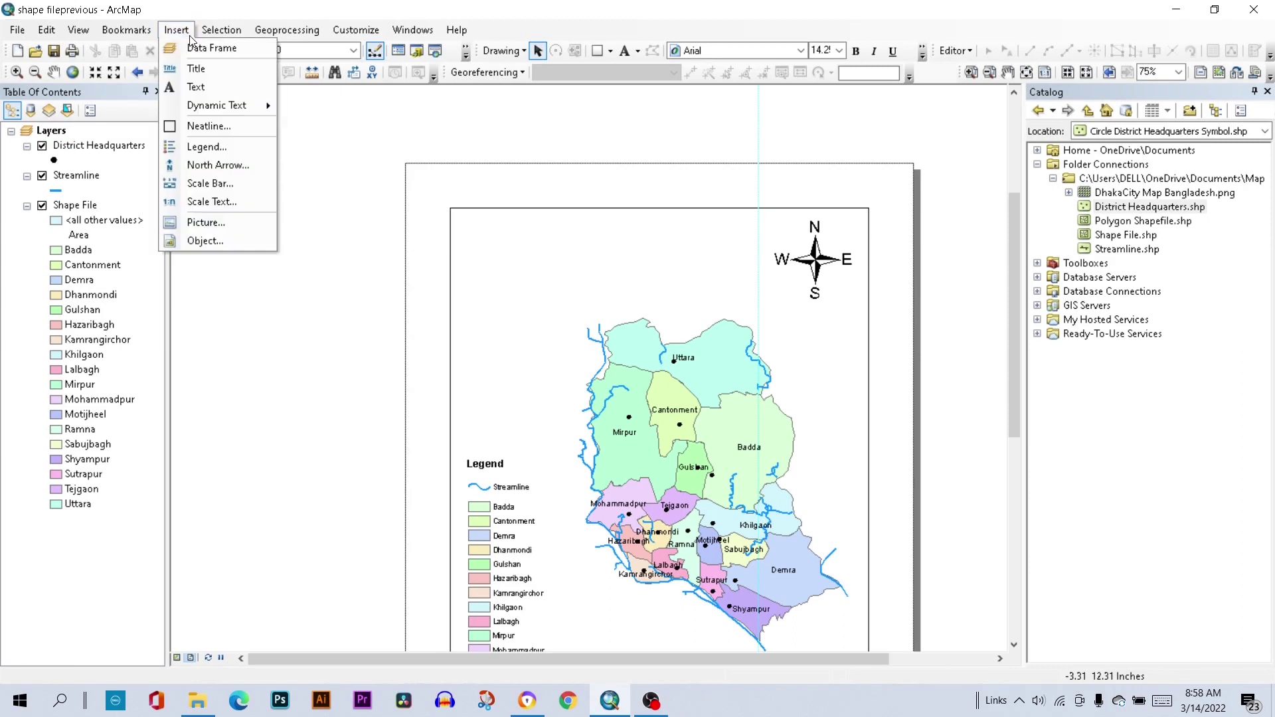
pyautogui.click(191, 51)
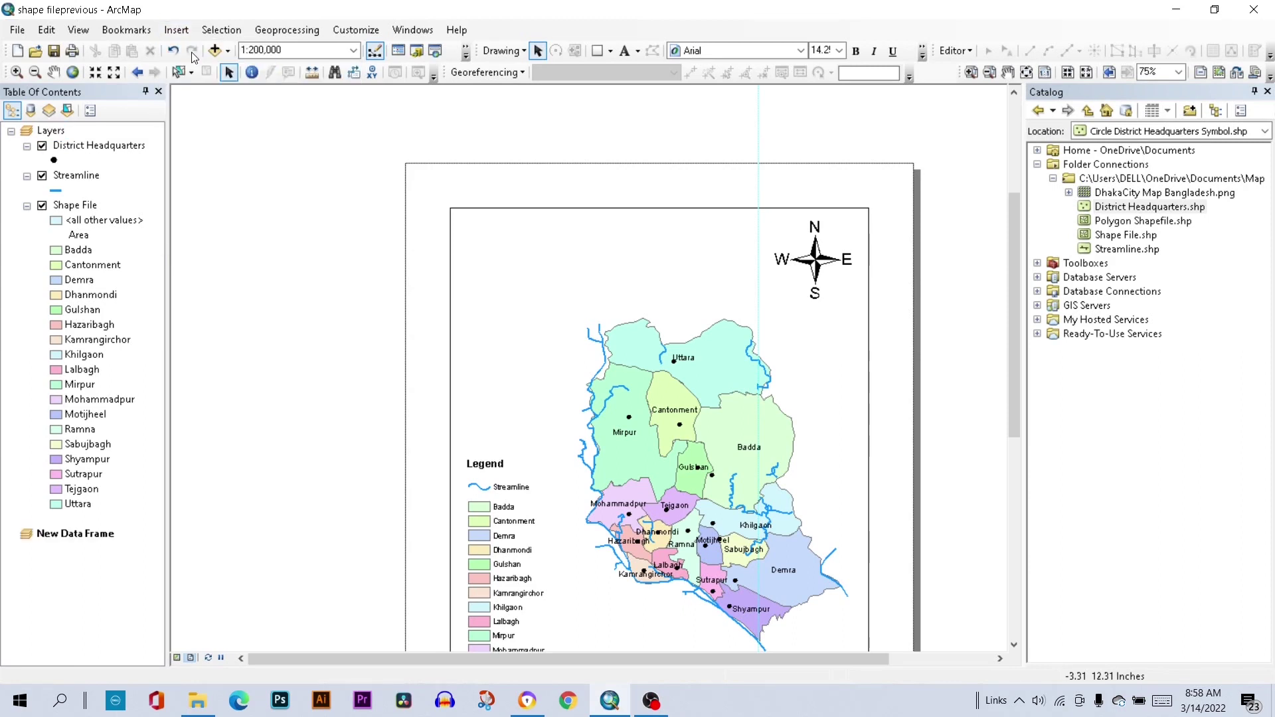
# - Place the new data frame as a small inset in the upper-left corner of the map layout, beside the north arrow
pyautogui.moveTo(693, 367); pyautogui.dragTo(508, 234)
pyautogui.click(536, 346)
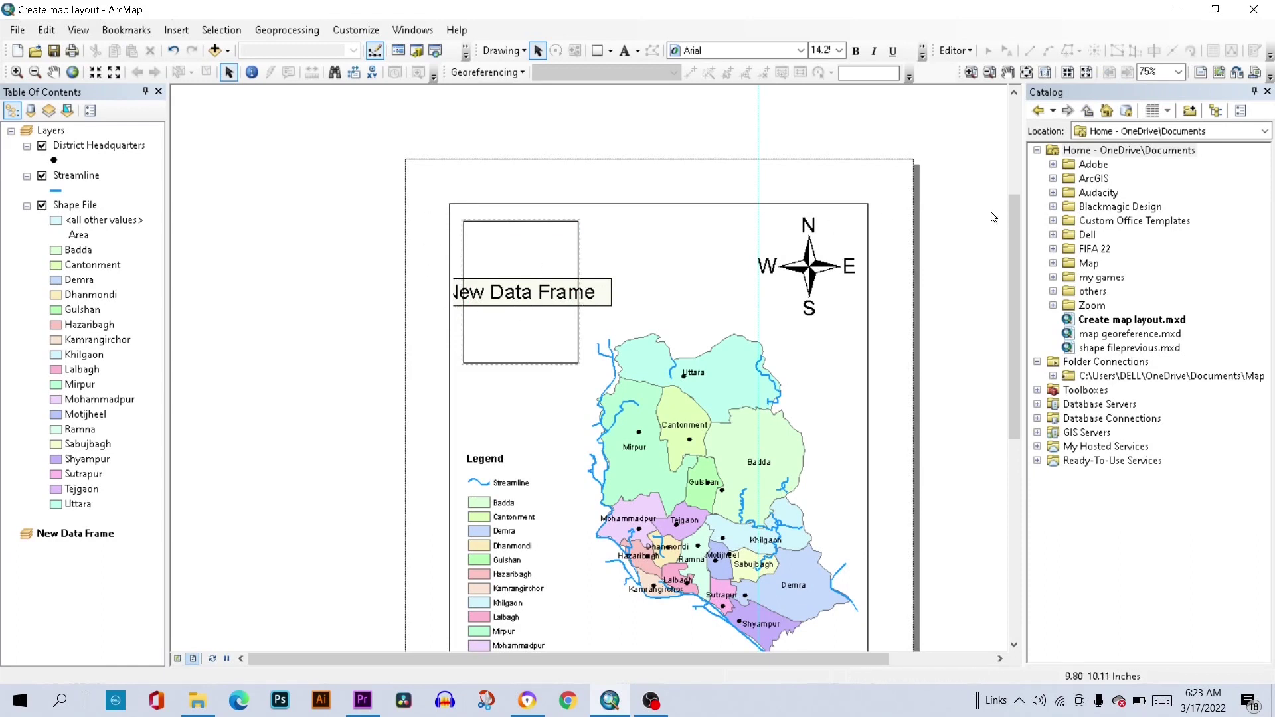
# - Connect the catalog to the bgd_adm_bbs_20201113_shp folder inside Downloads
pyautogui.click(1190, 111)
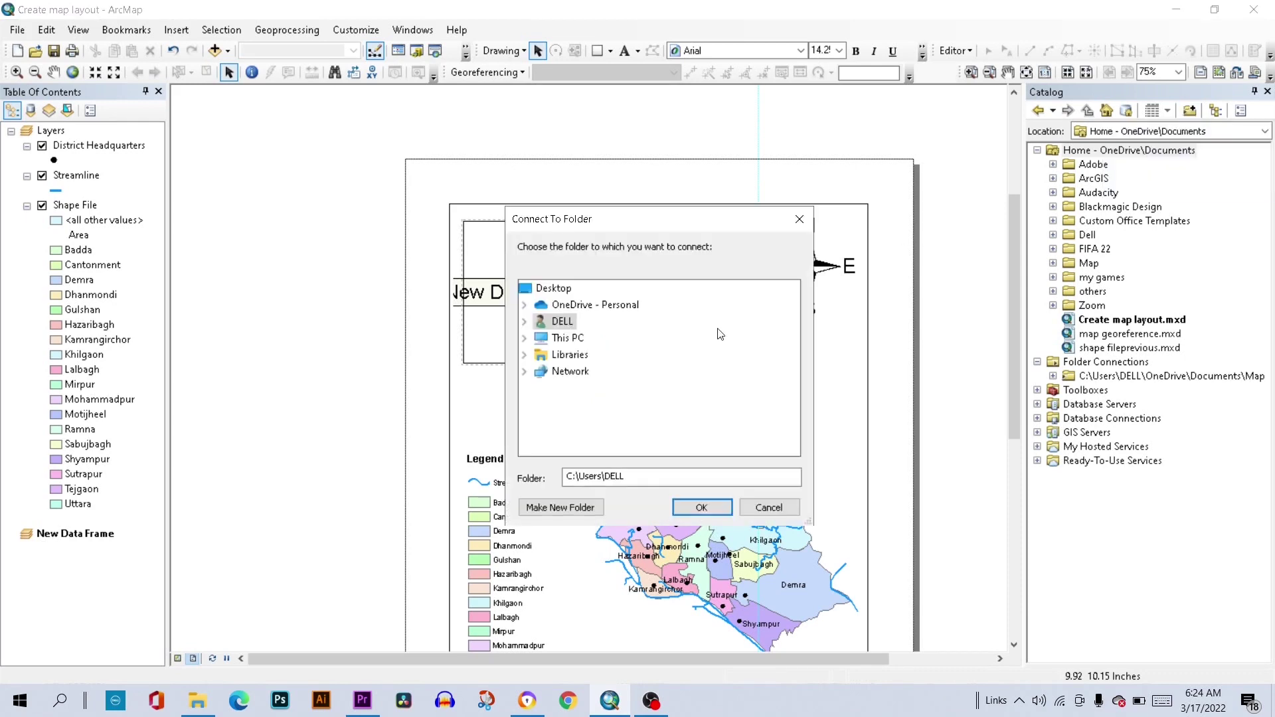
pyautogui.click(525, 338)
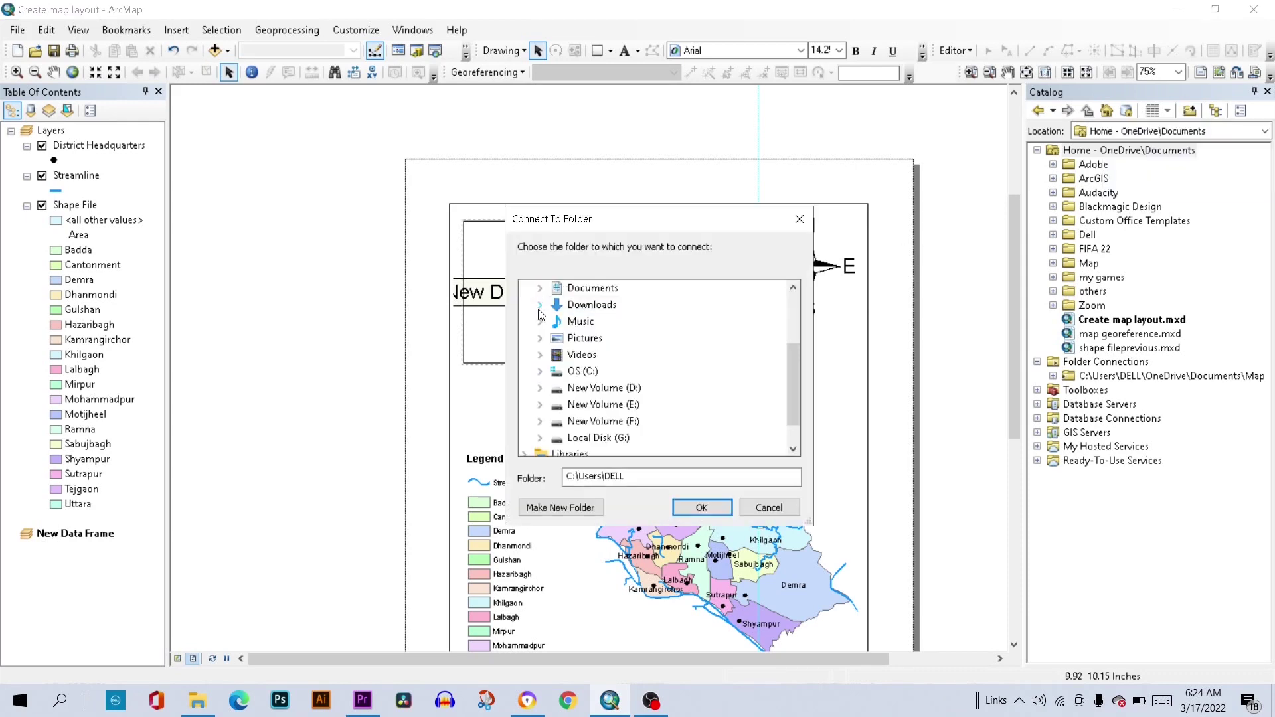
pyautogui.click(540, 307)
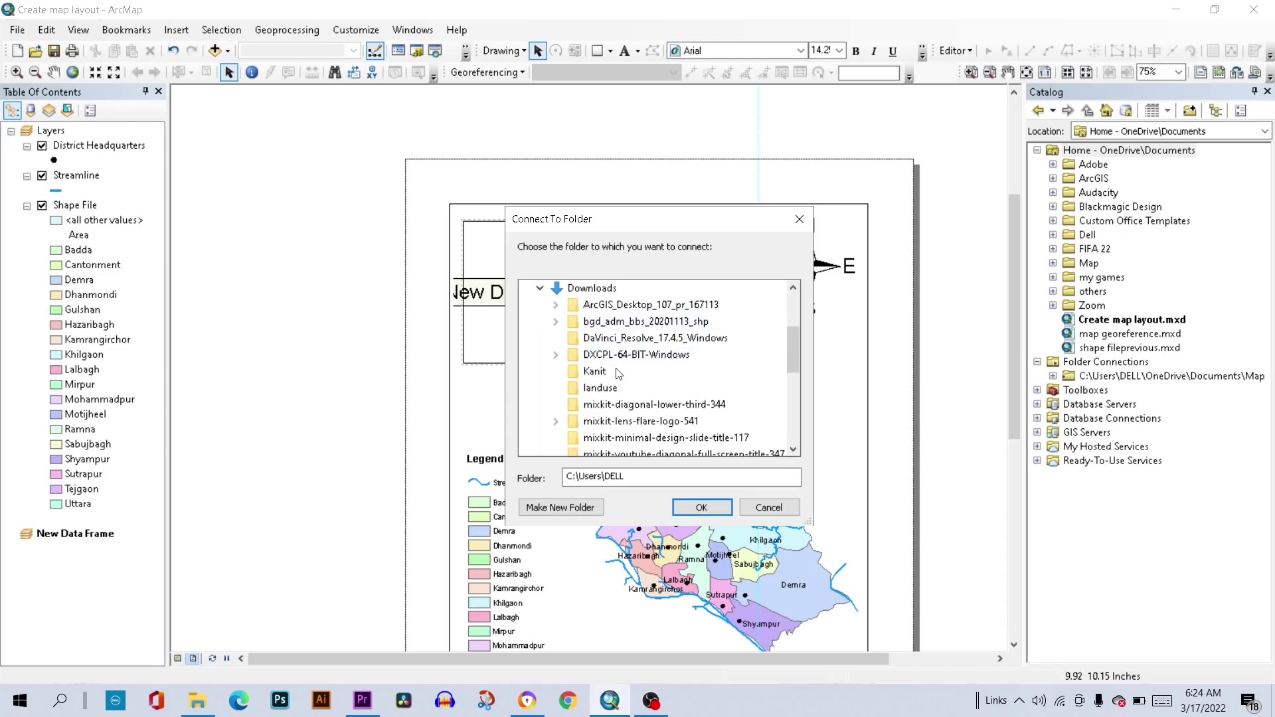
pyautogui.click(611, 322)
pyautogui.click(702, 508)
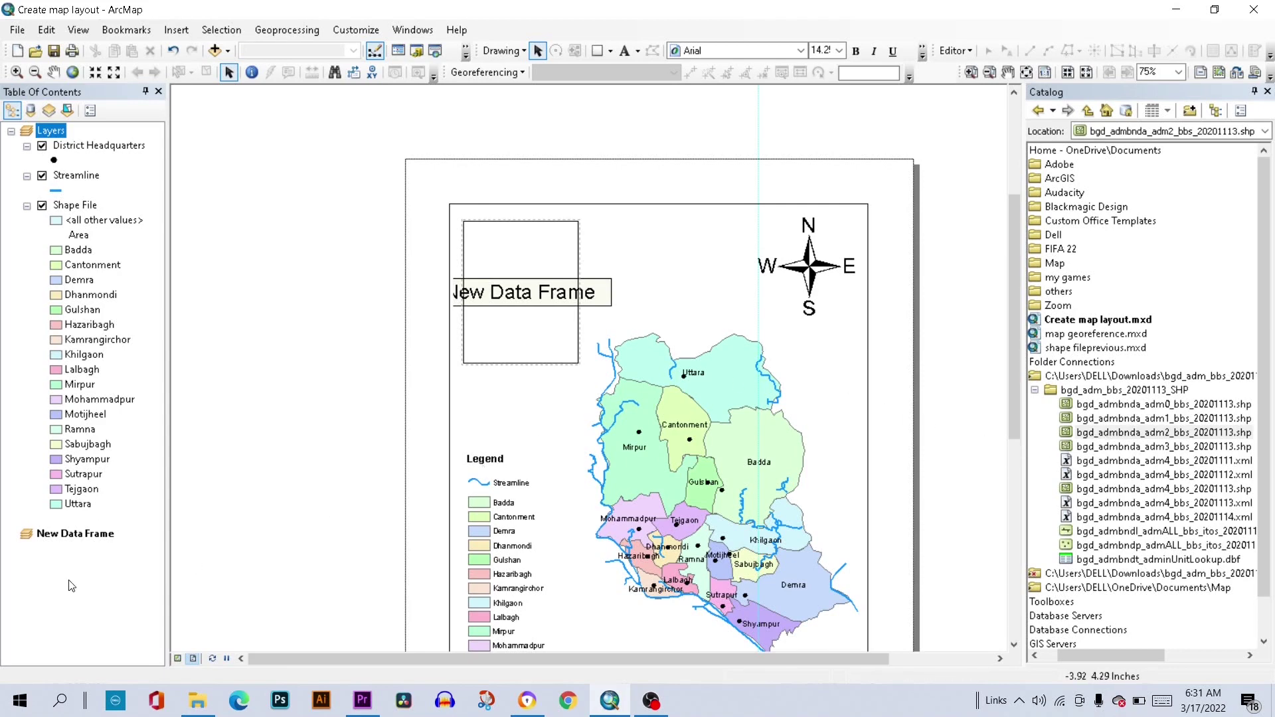
# - Add bgd_admbnda_adm1_bbs_20201113.shp from the bgd_adm_bbs_20201113_shp folder in File Explorer to the new data frame
pyautogui.click(198, 703)
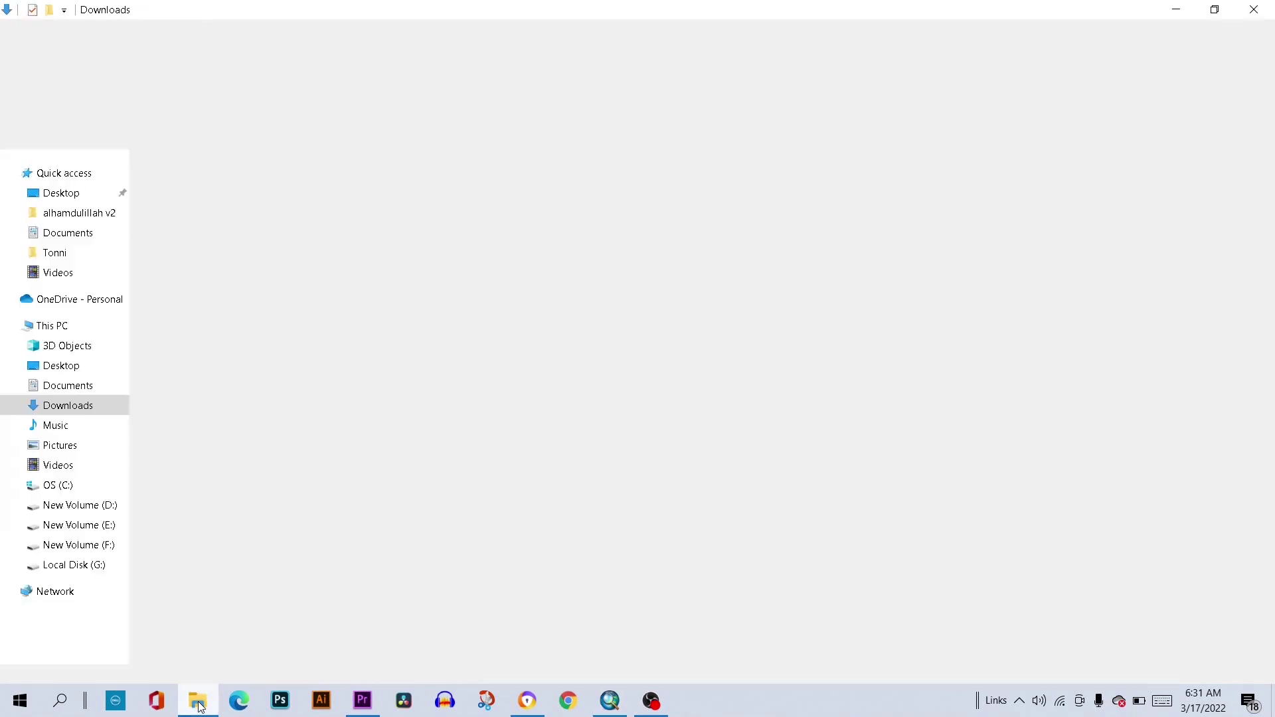
pyautogui.doubleClick(211, 260)
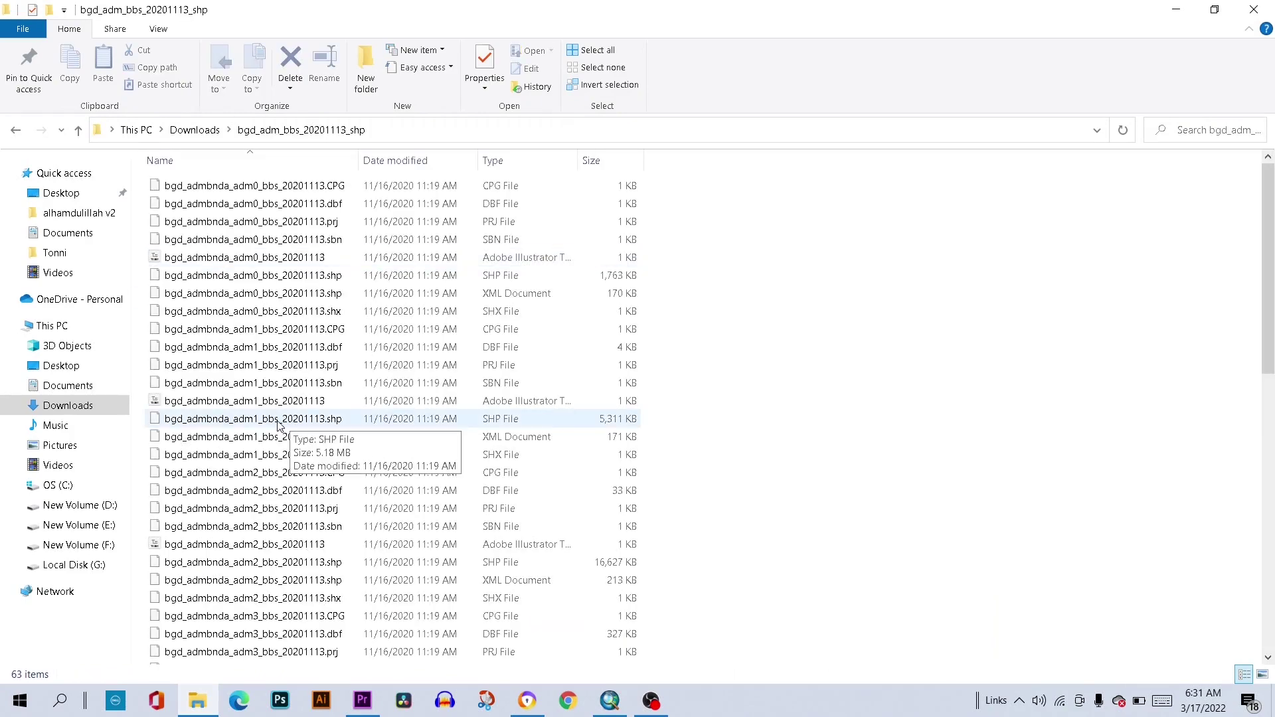
pyautogui.click(278, 425)
pyautogui.moveTo(278, 425); pyautogui.dragTo(53, 541)
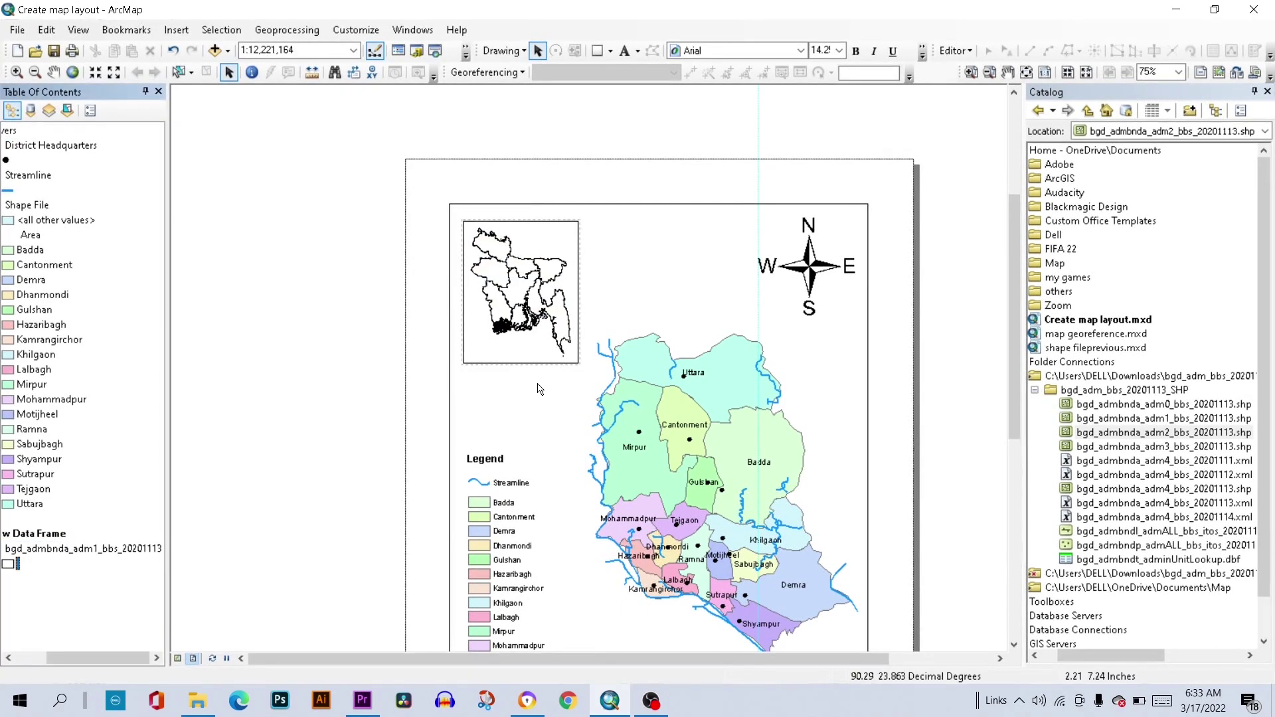
# - Copy the Shape File layer from the Layers data frame and paste it into New Data Frame
pyautogui.click(1151, 72)
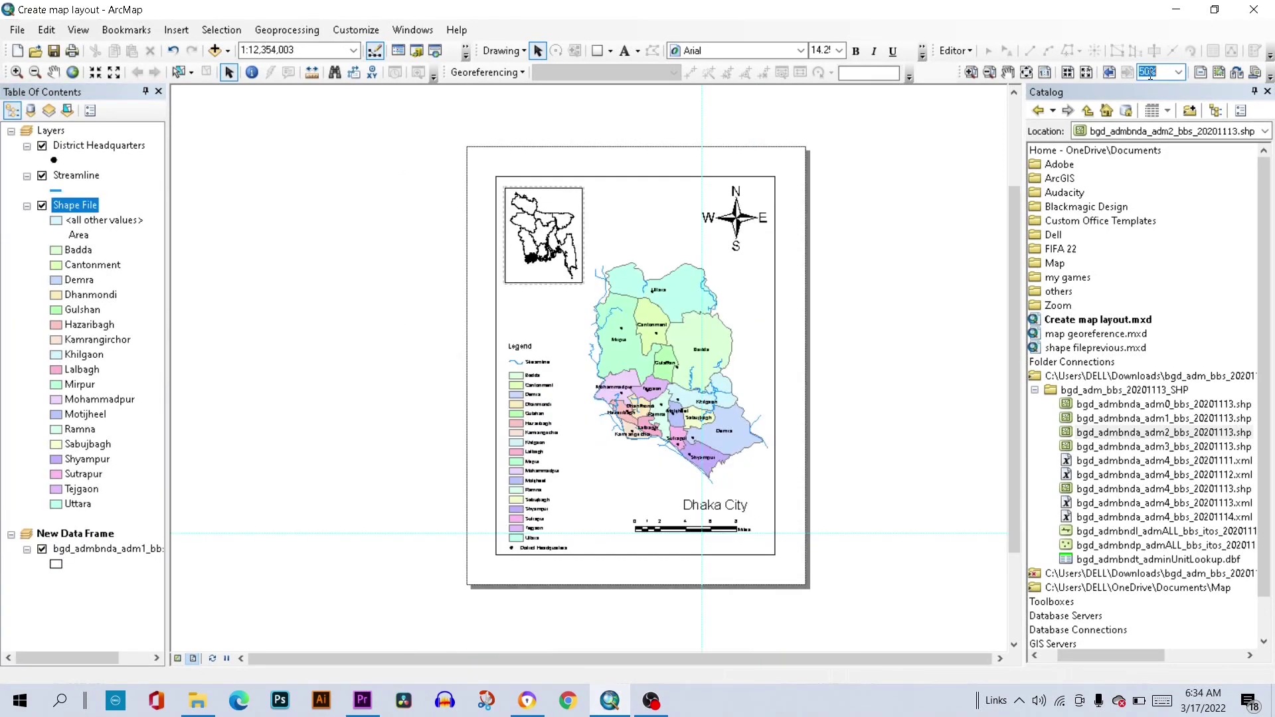
pyautogui.write('60%')
pyautogui.press('Return')
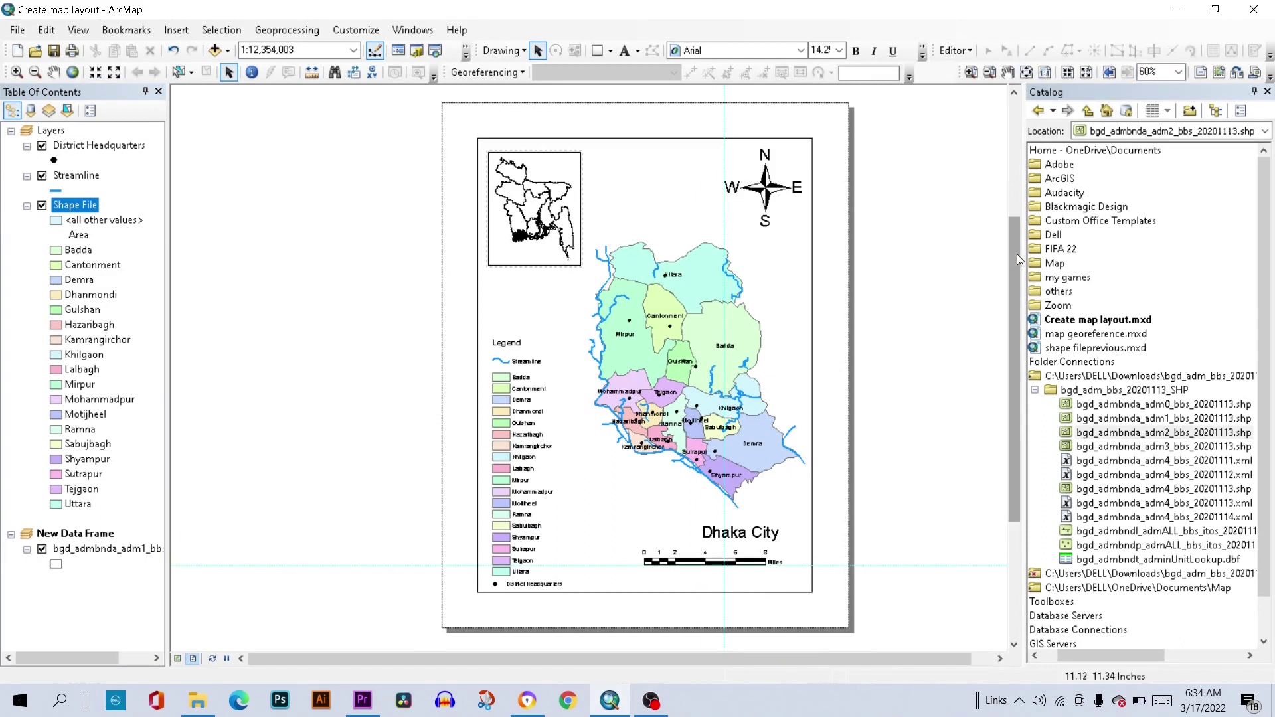
pyautogui.moveTo(1015, 251); pyautogui.dragTo(1013, 243)
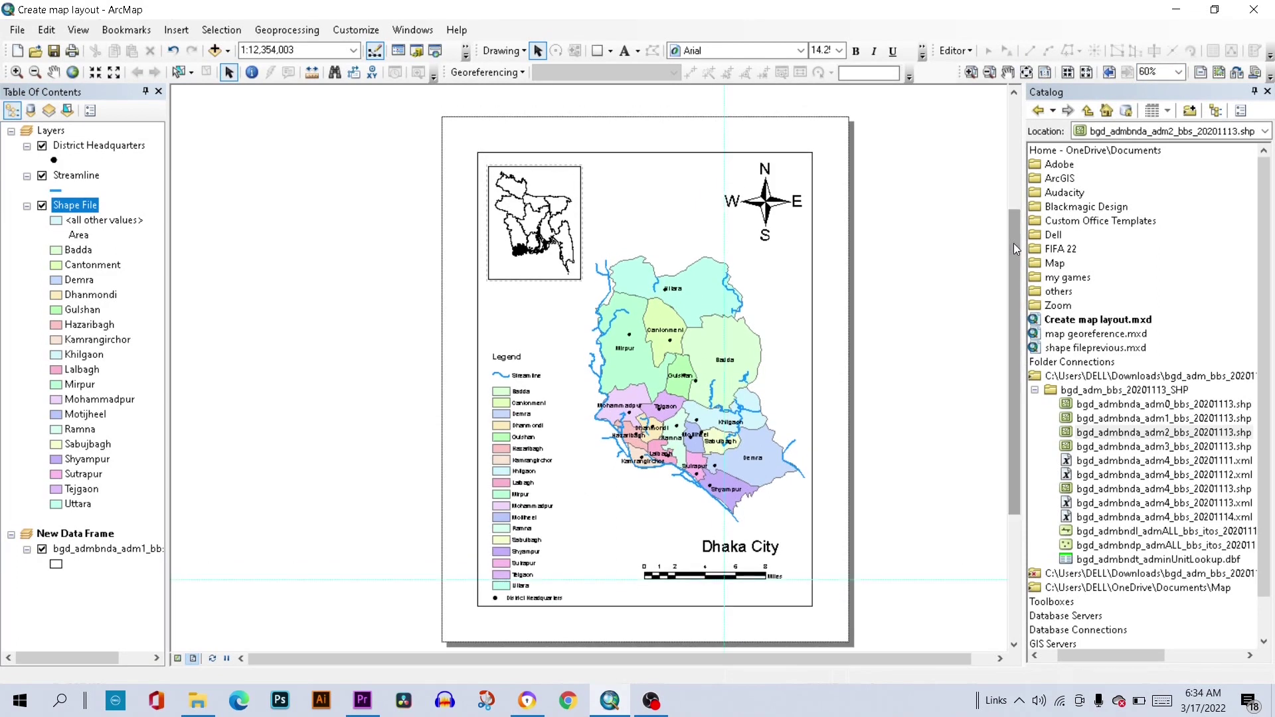
pyautogui.rightClick(81, 212)
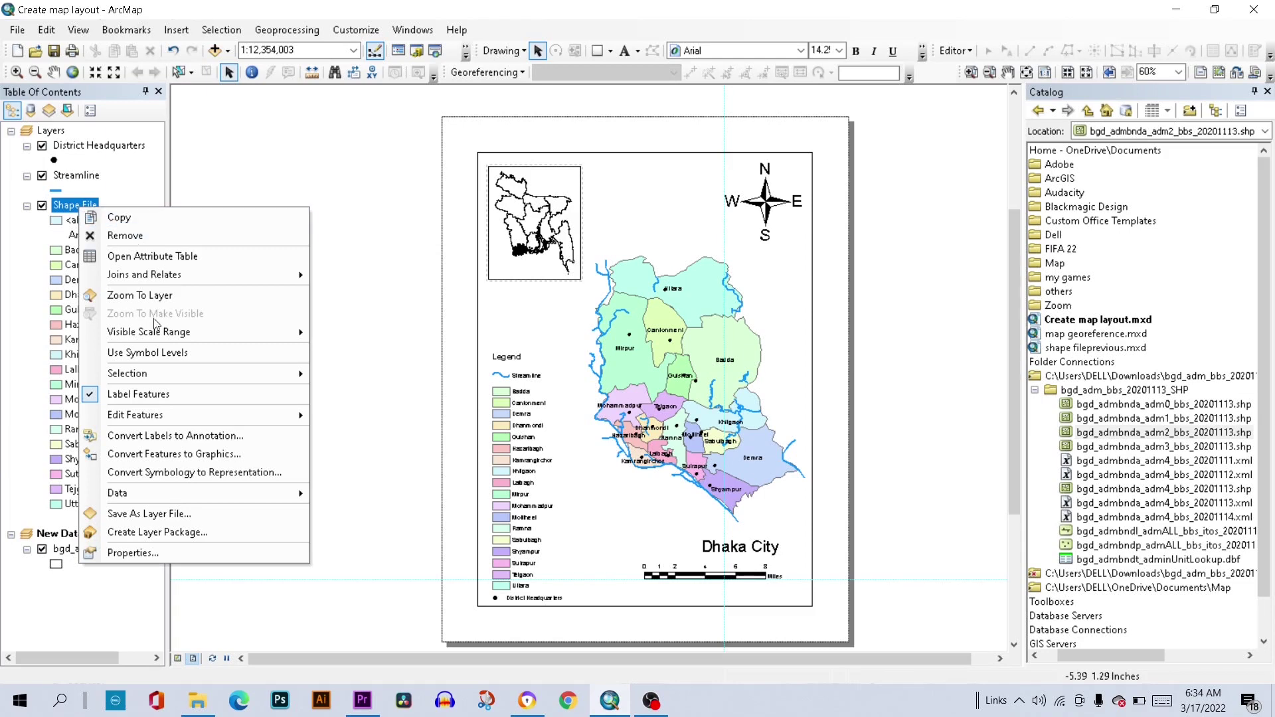
pyautogui.click(142, 218)
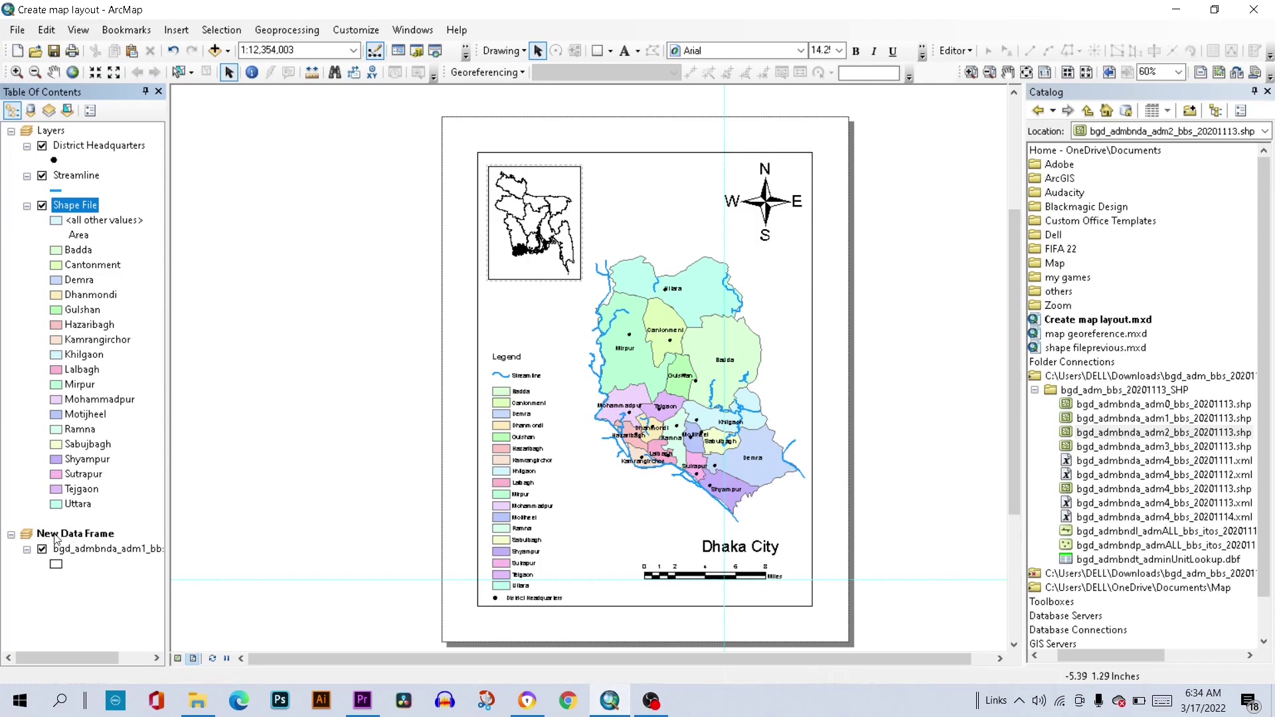
pyautogui.rightClick(101, 535)
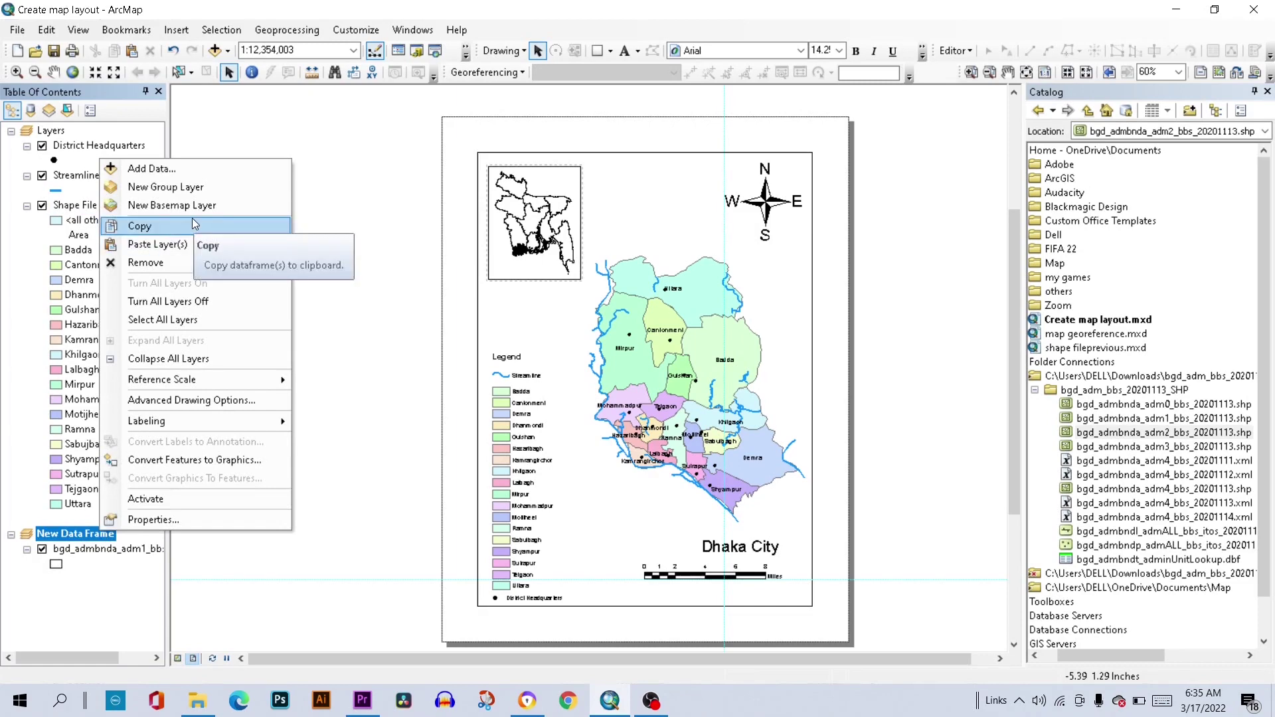
pyautogui.click(190, 245)
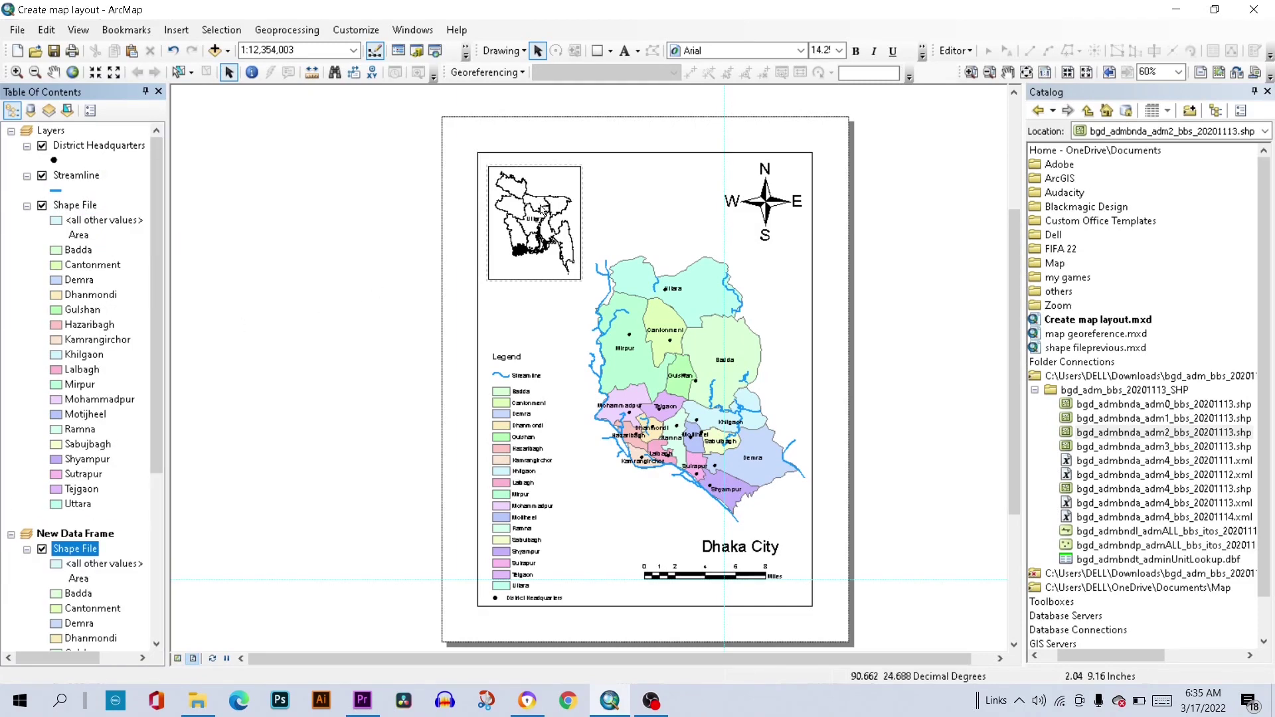
# - Turn off the feature labels for the Shape File copy in New Data Frame
pyautogui.moveTo(154, 456); pyautogui.dragTo(161, 508)
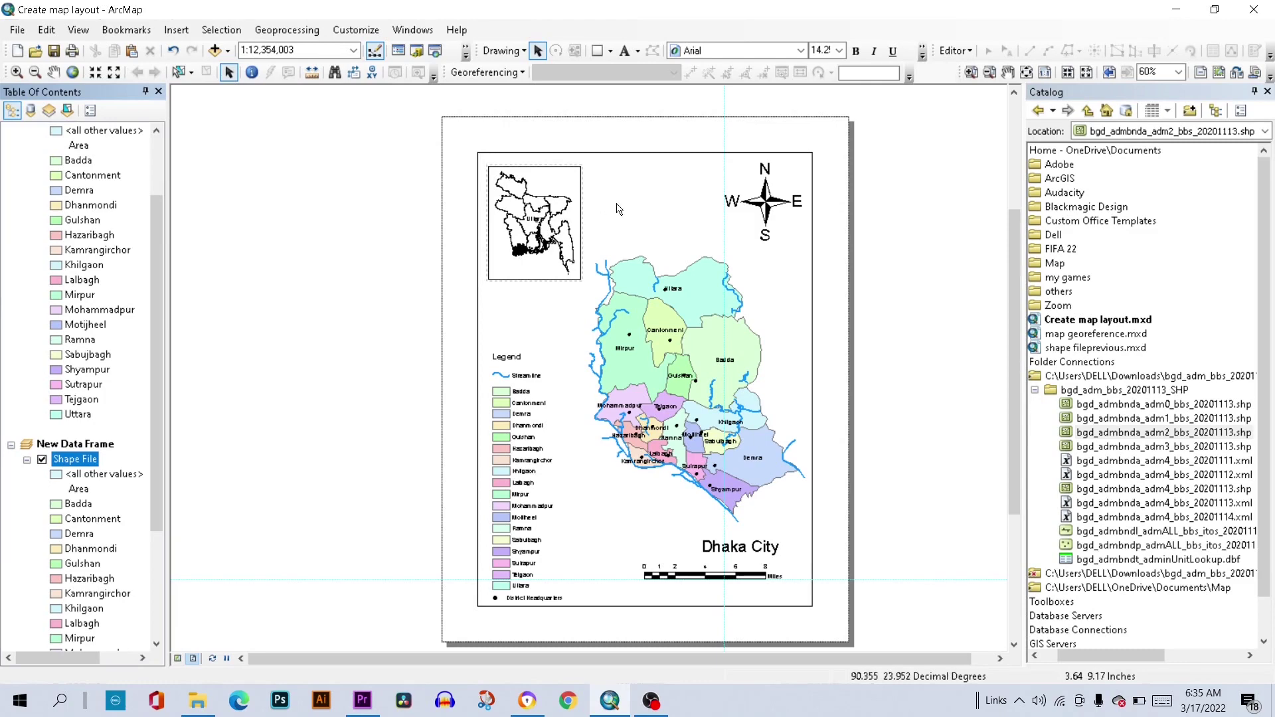
pyautogui.scroll(-2, 611, 212)
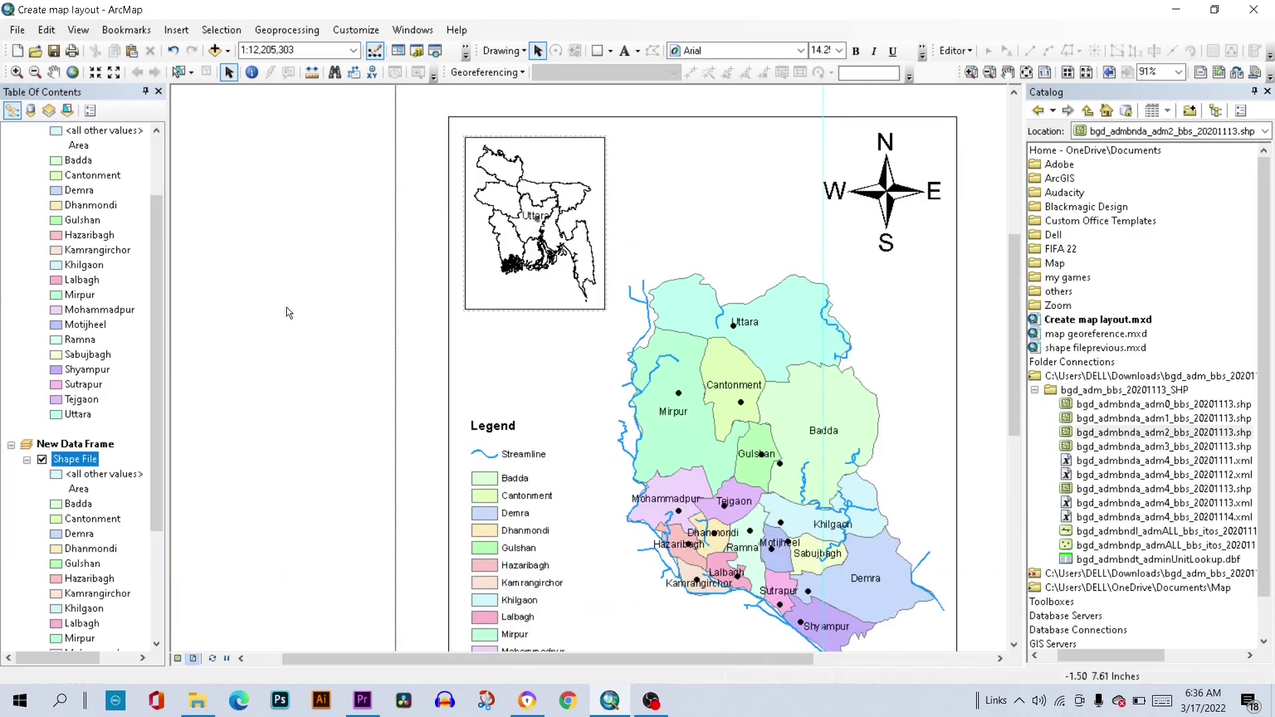
pyautogui.rightClick(78, 465)
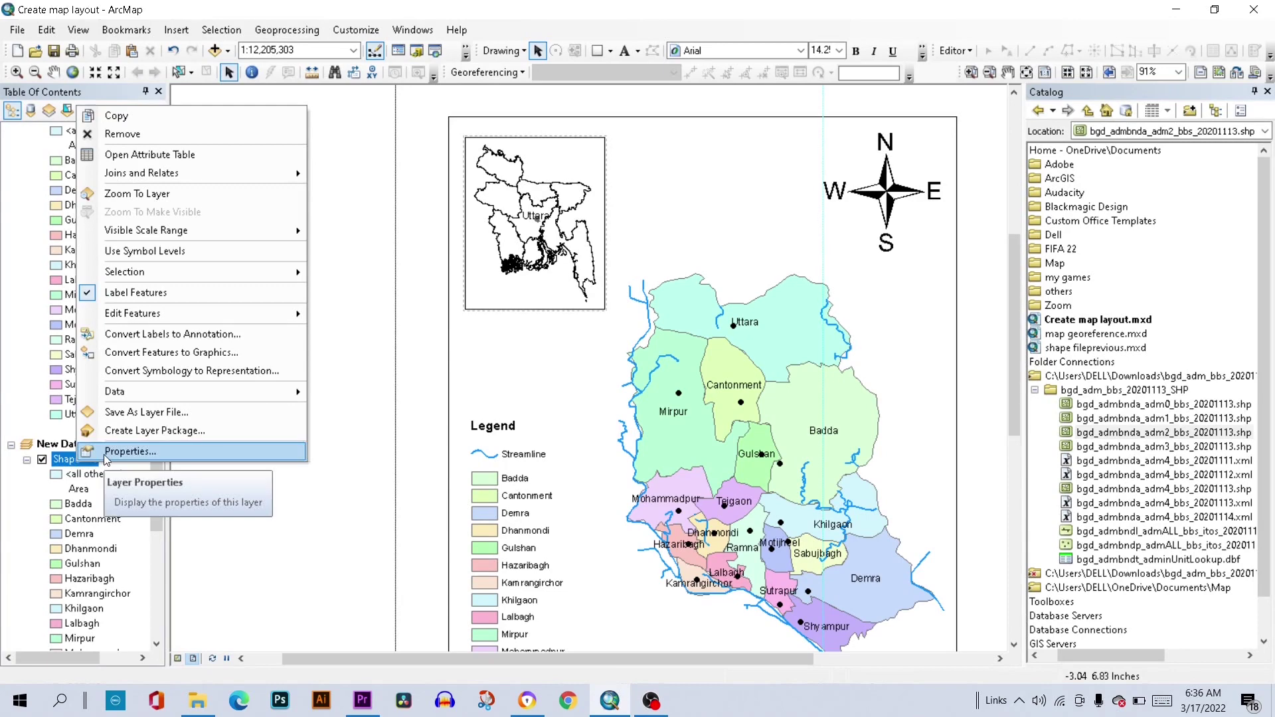
pyautogui.click(87, 299)
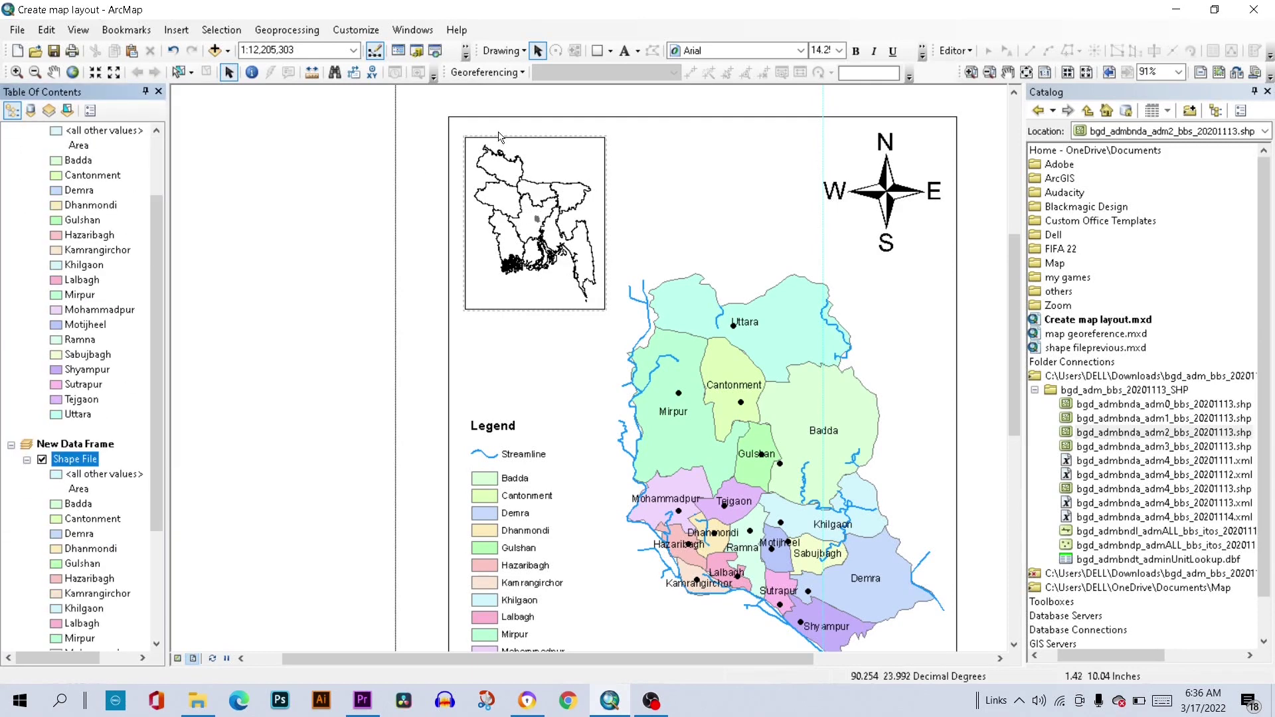
# - Open the symbology settings of the Shape File copy in New Data Frame
pyautogui.scroll(-2, 525, 346)
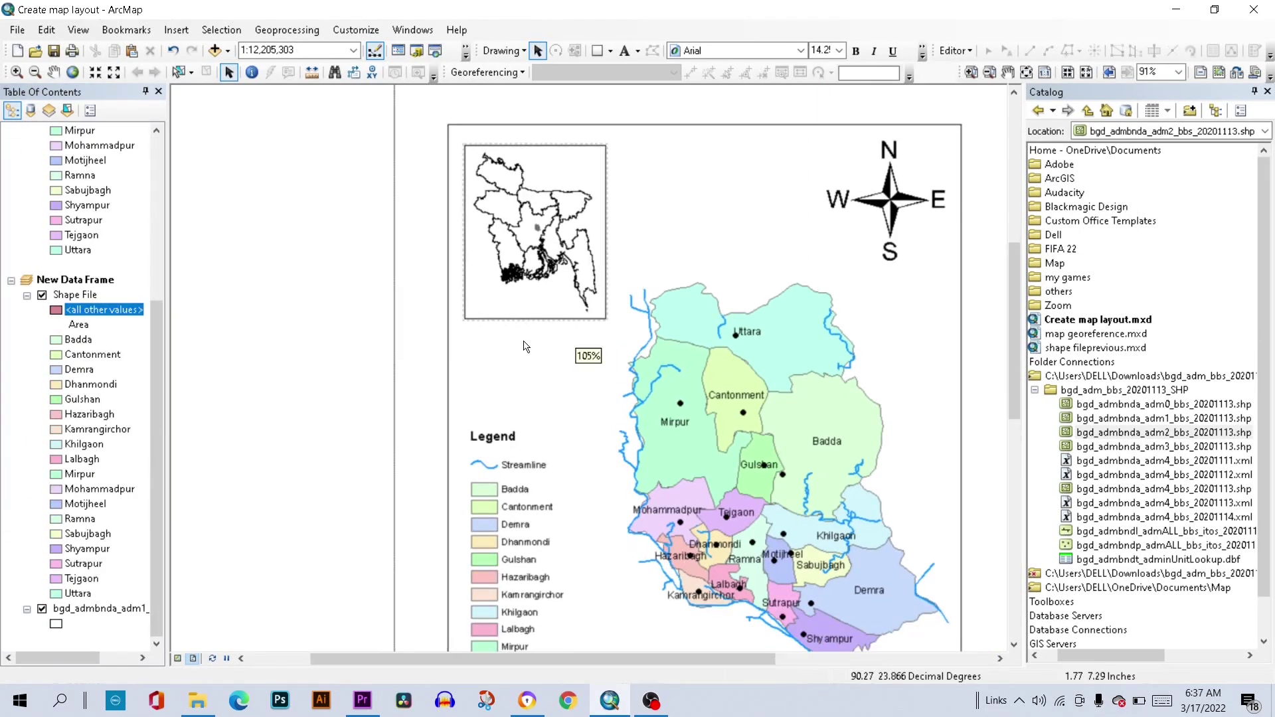
pyautogui.scroll(-1, 526, 346)
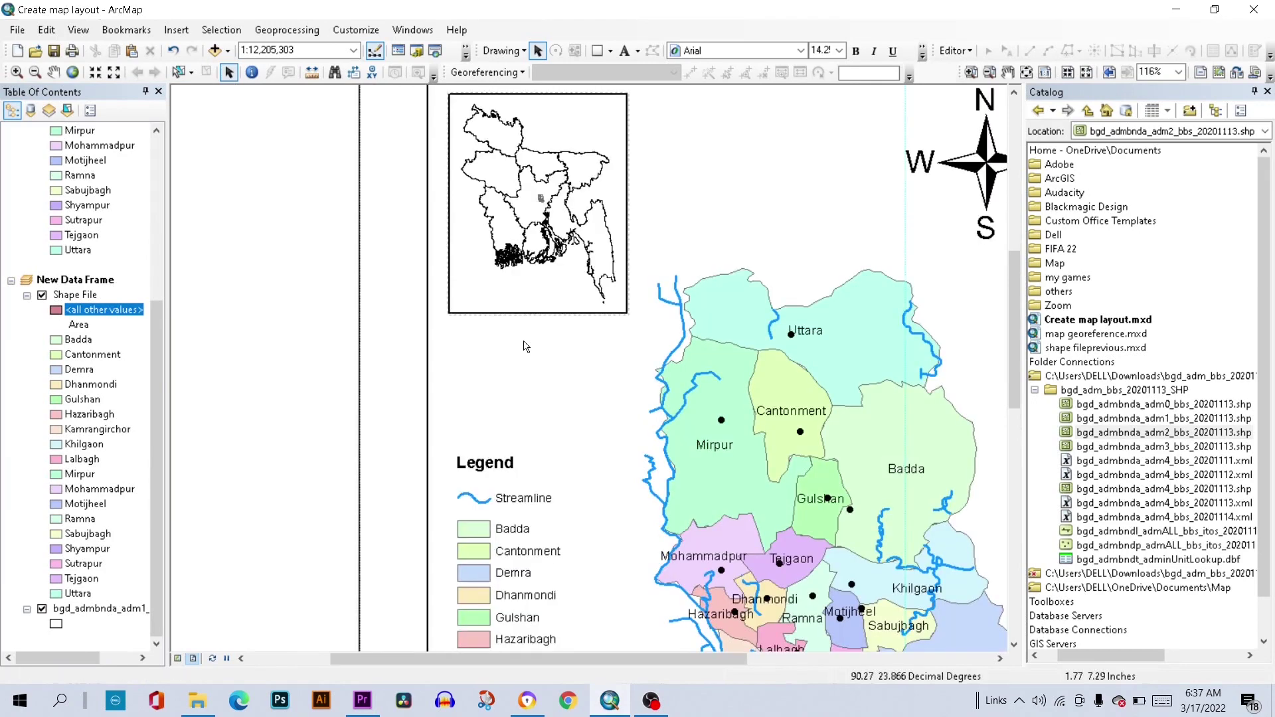
pyautogui.scroll(-1, 525, 346)
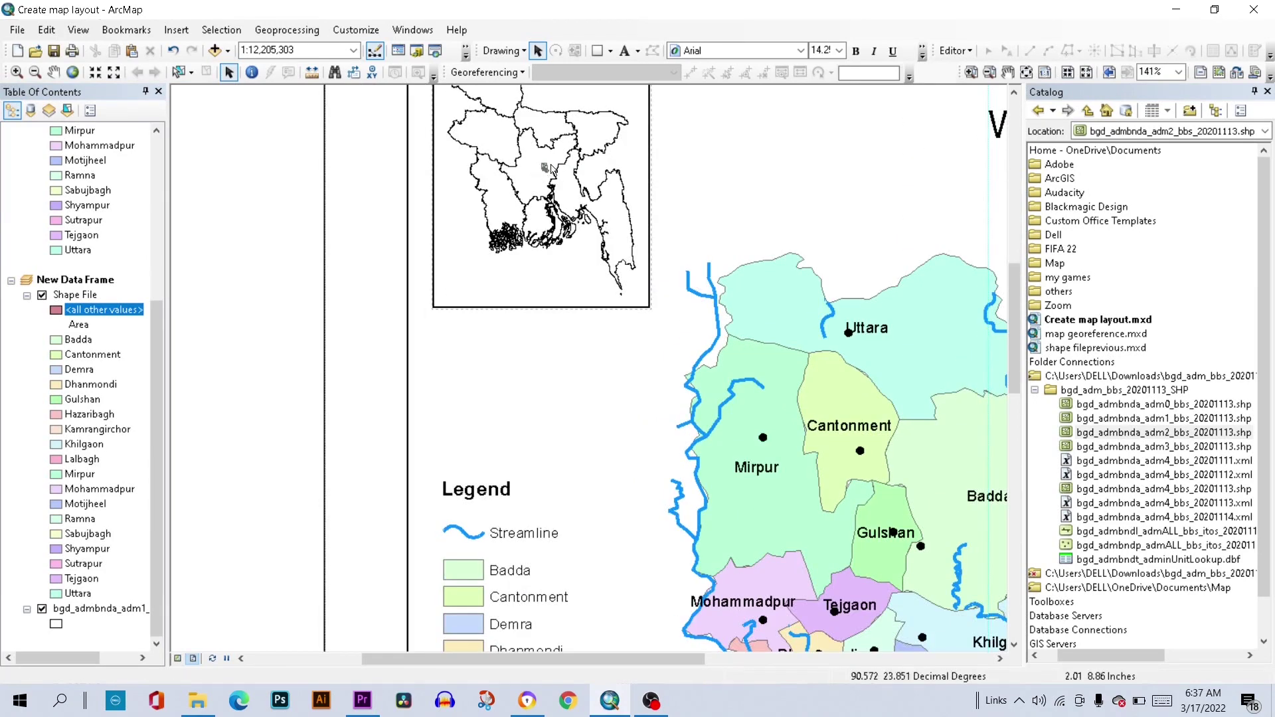
pyautogui.rightClick(60, 297)
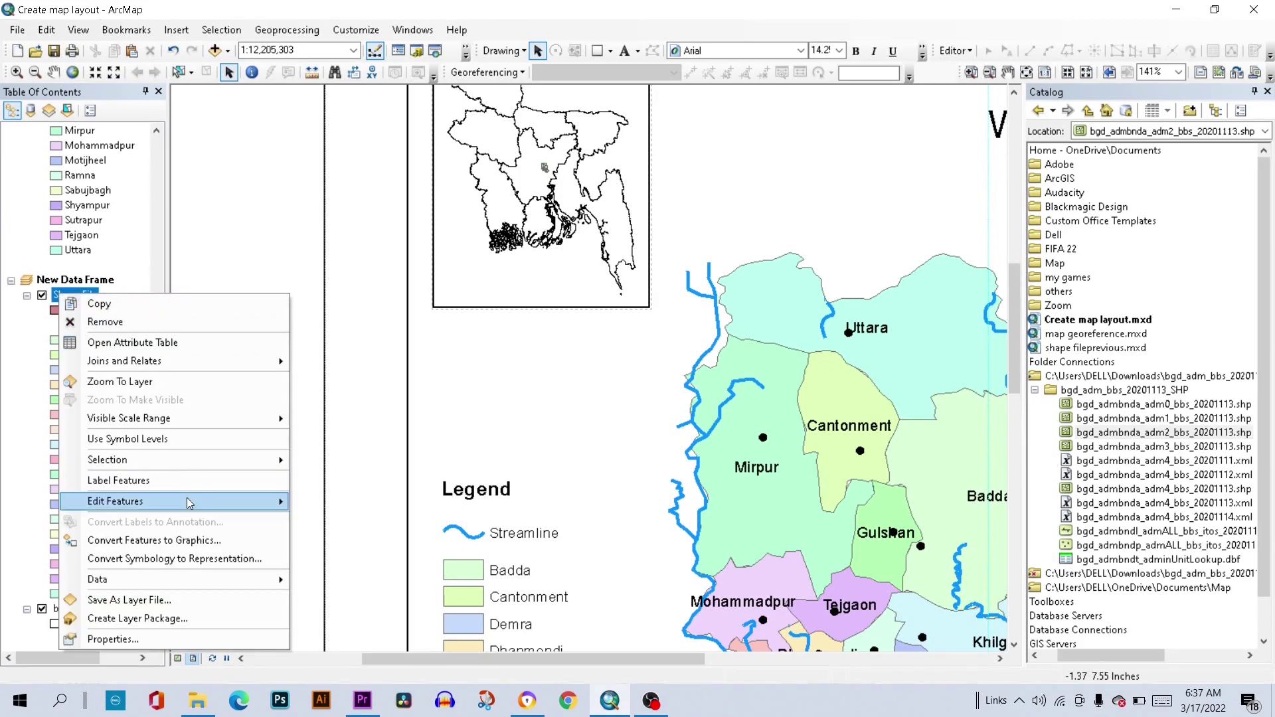
pyautogui.click(163, 647)
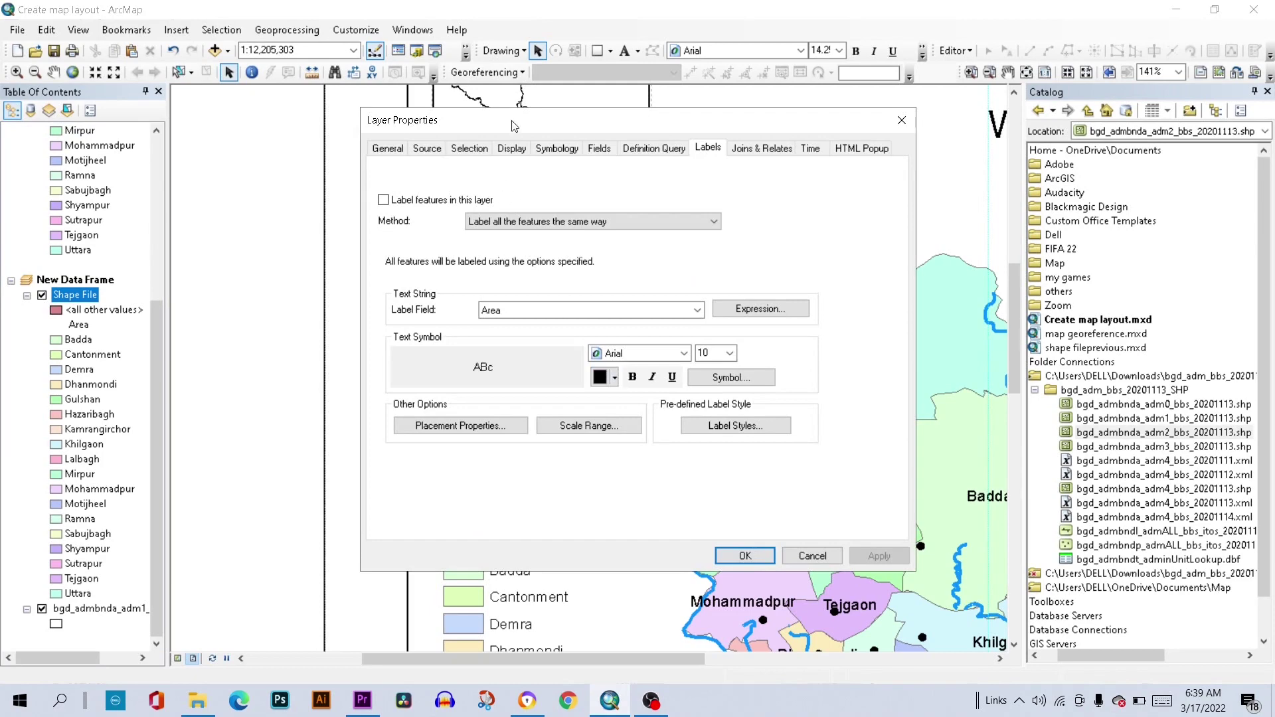
pyautogui.click(560, 153)
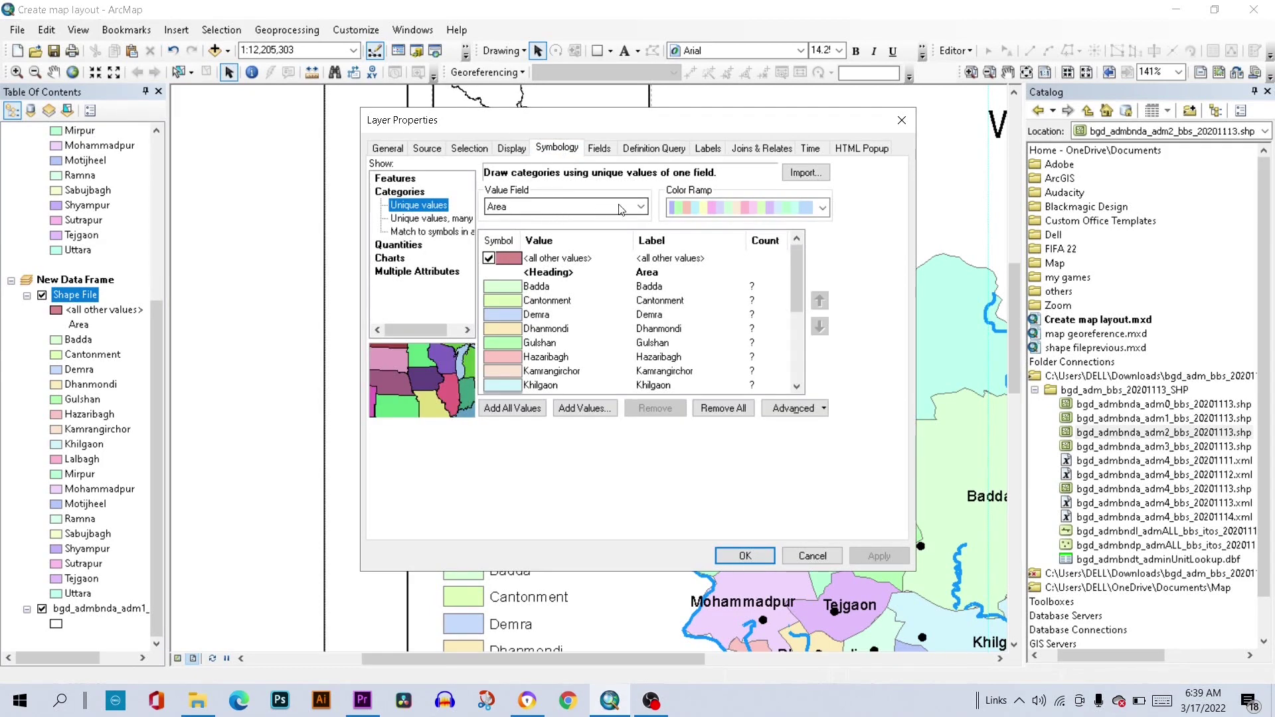
pyautogui.scroll(-1, 731, 207)
pyautogui.scroll(-2, 759, 225)
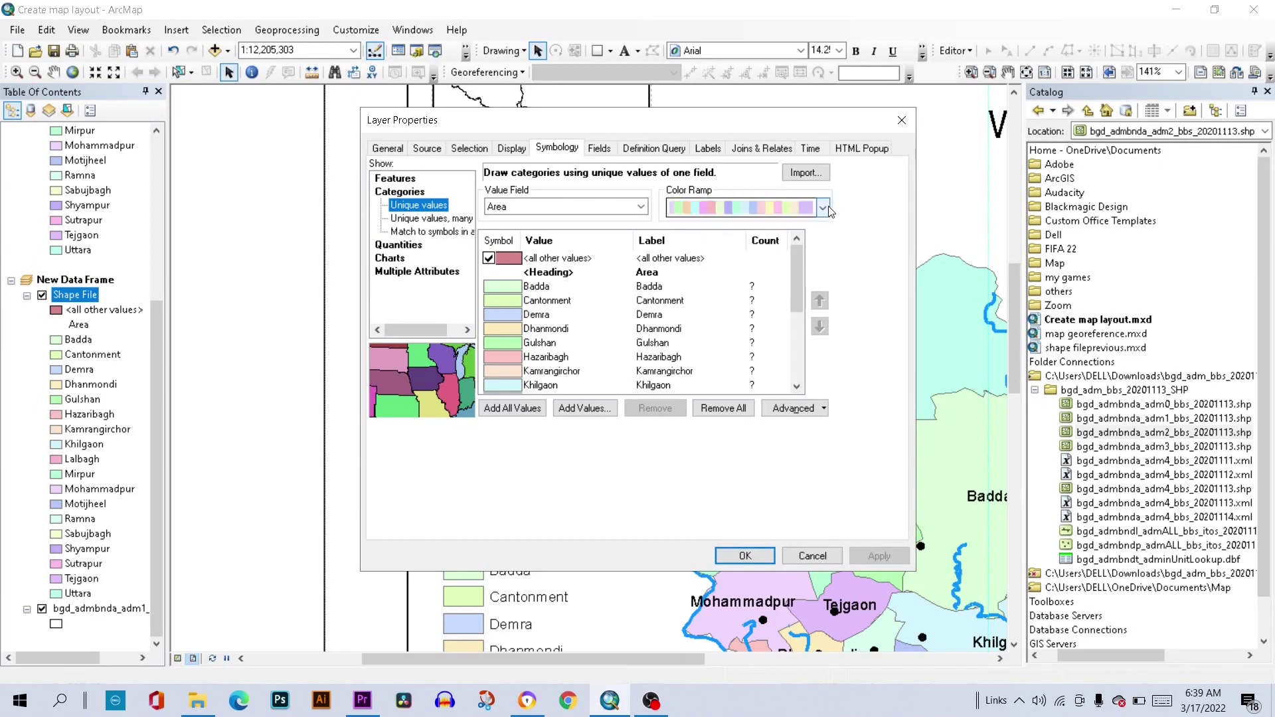
pyautogui.click(826, 208)
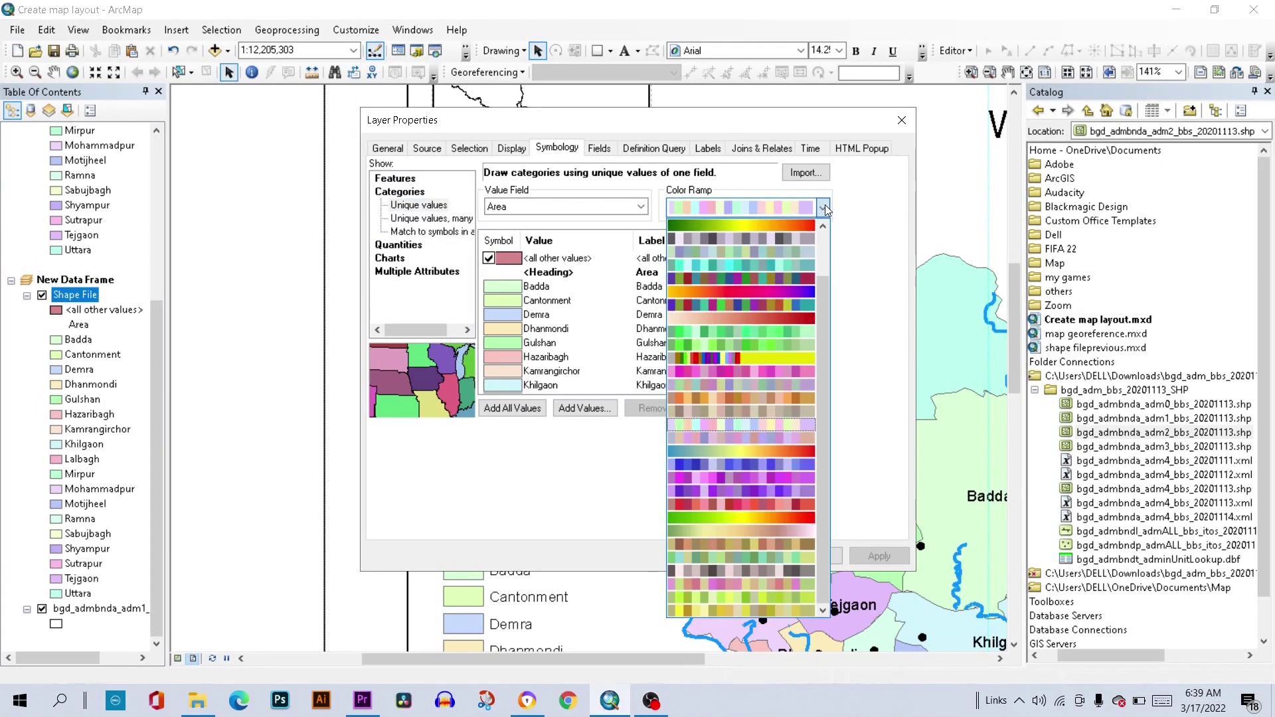
pyautogui.click(825, 204)
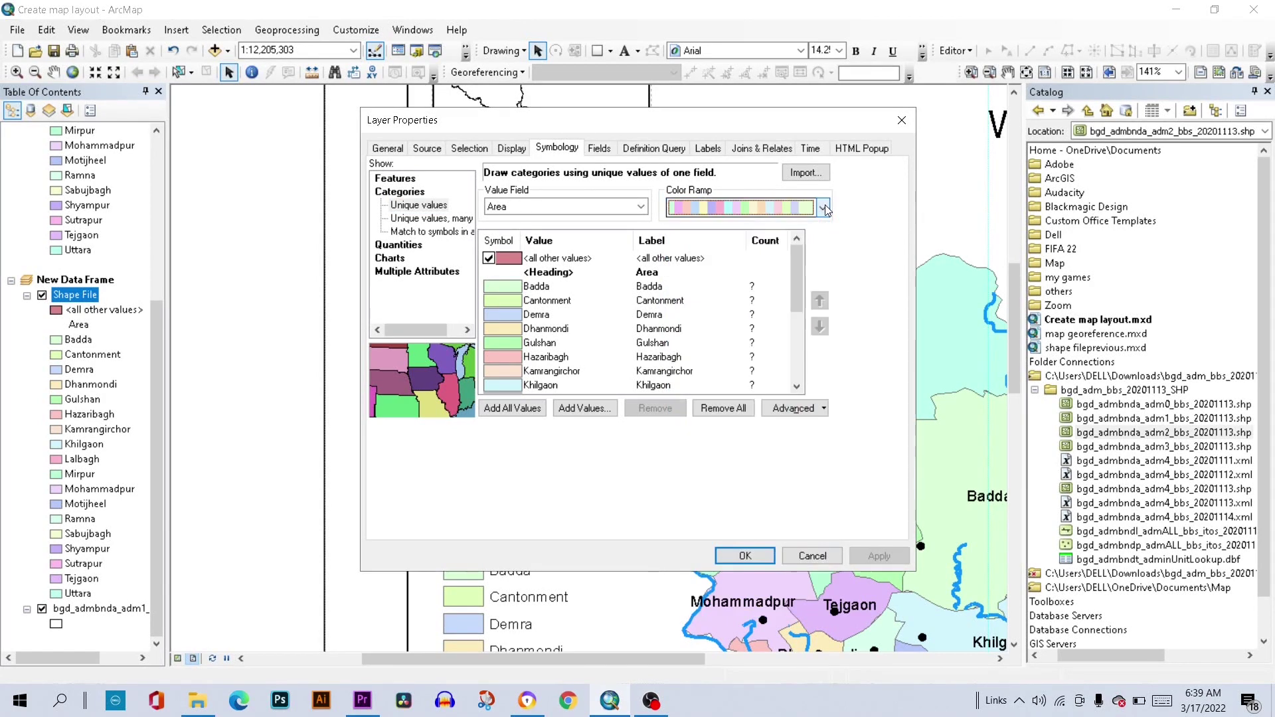
pyautogui.click(488, 259)
pyautogui.click(489, 259)
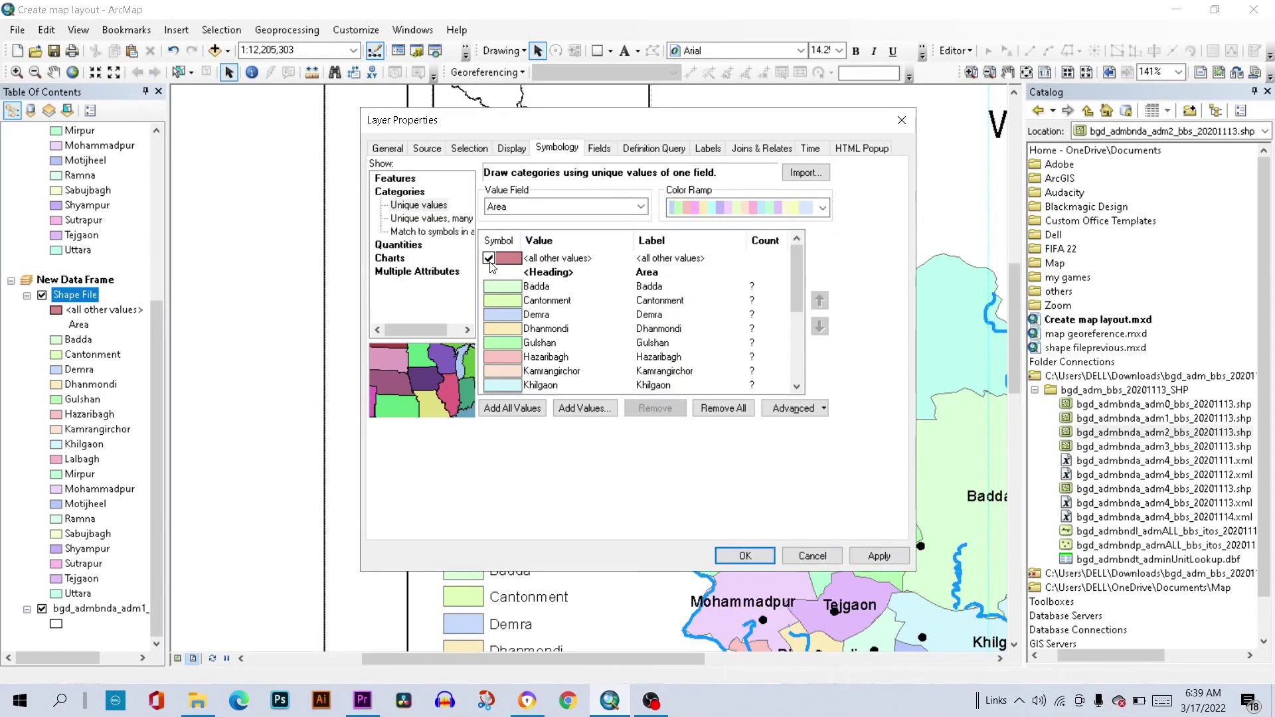
# - Remove all the listed area values from the layer's unique-values symbology, keeping only <all other values>, and accept the change
pyautogui.click(723, 410)
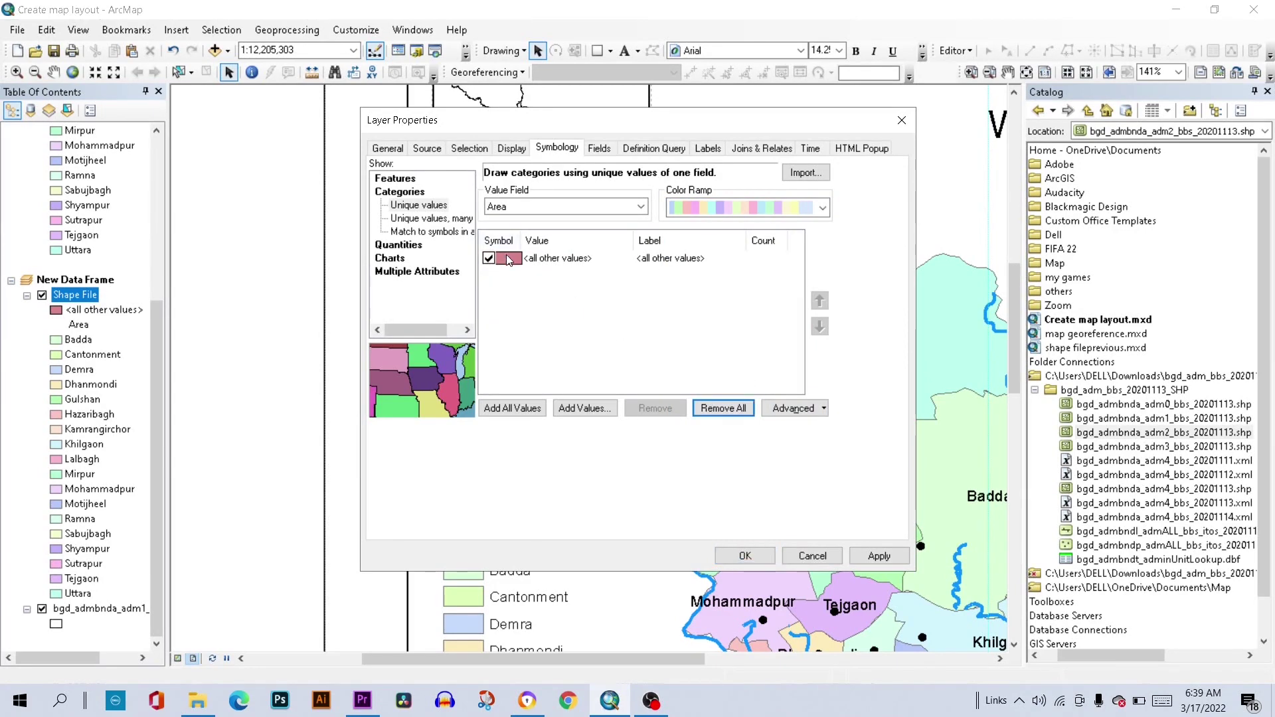
pyautogui.click(746, 556)
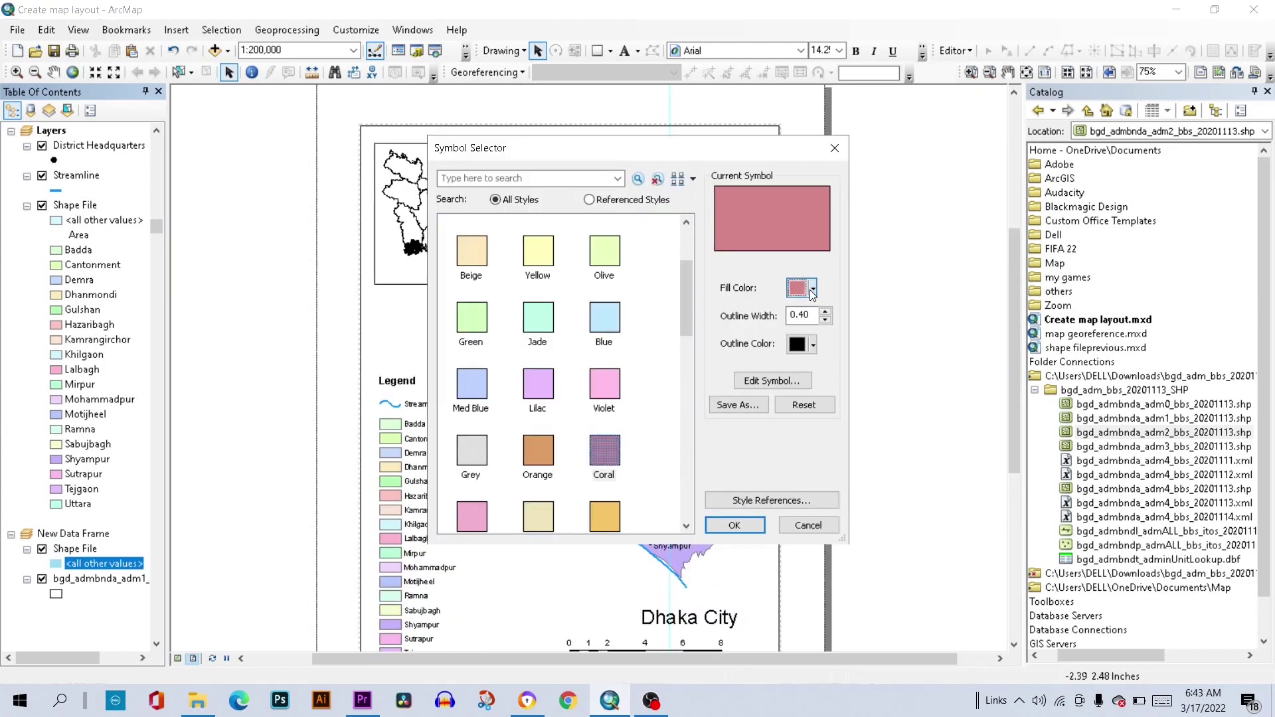
# - Set the fill colour of the <all other values> symbol in New Data Frame's Shape File layer to red
pyautogui.click(813, 288)
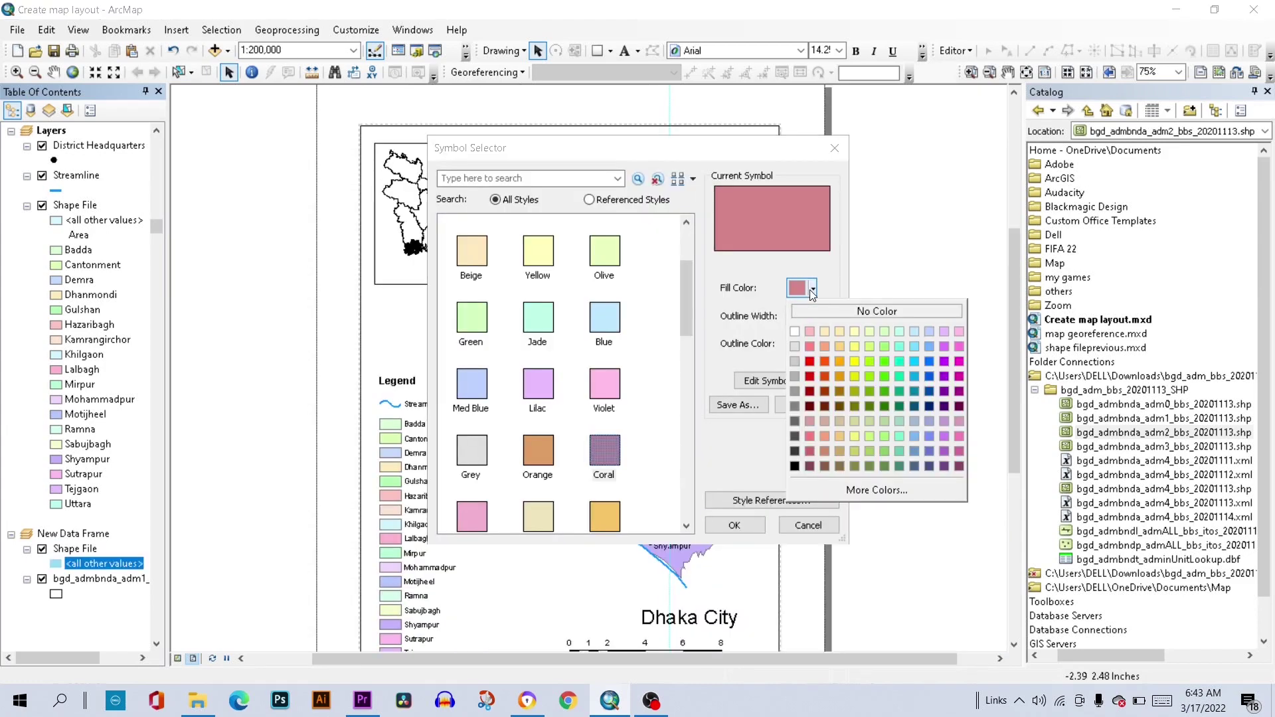
pyautogui.click(808, 362)
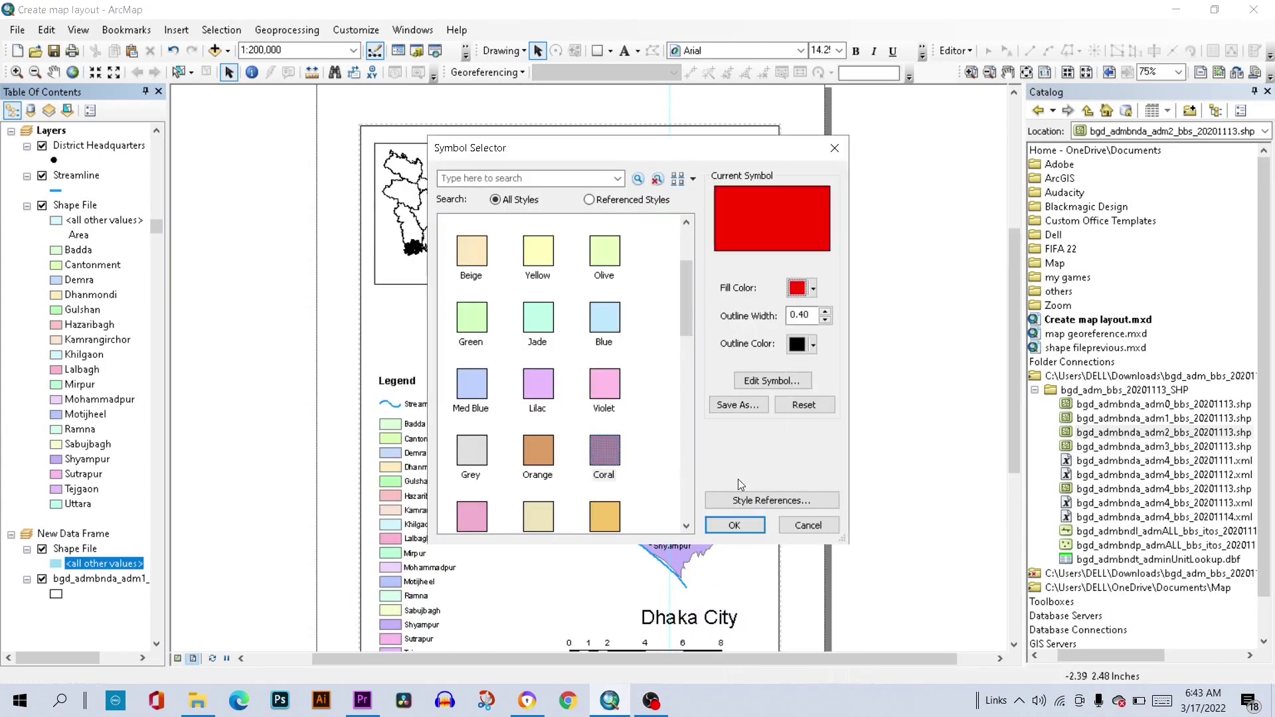
pyautogui.click(740, 524)
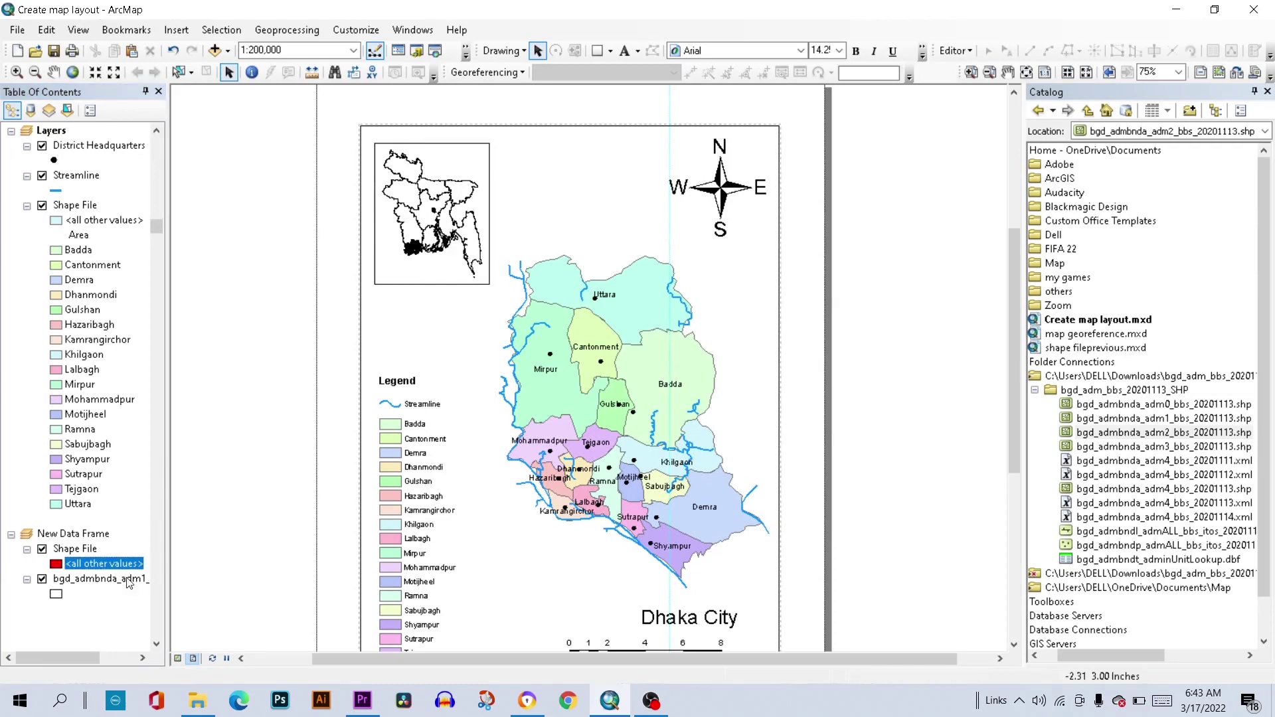
# - Set the outline colour of the red <all other values> symbol in New Data Frame to No Color
pyautogui.click(57, 564)
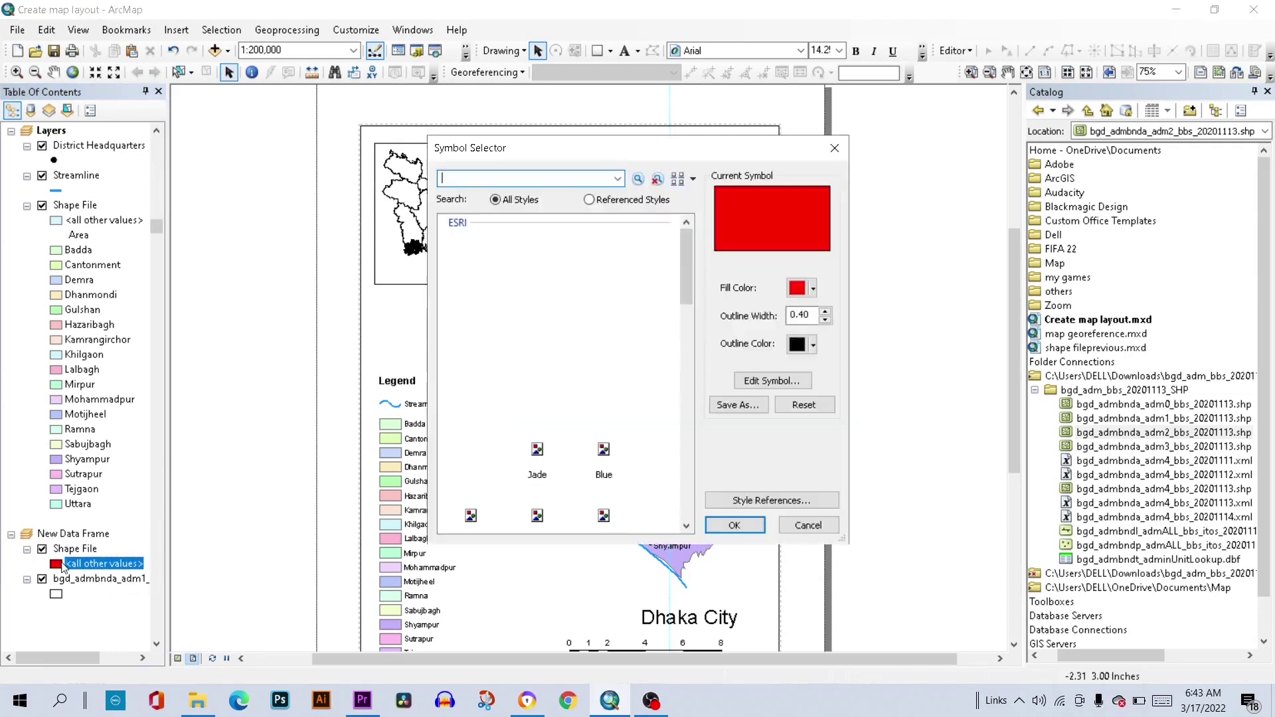
pyautogui.click(814, 344)
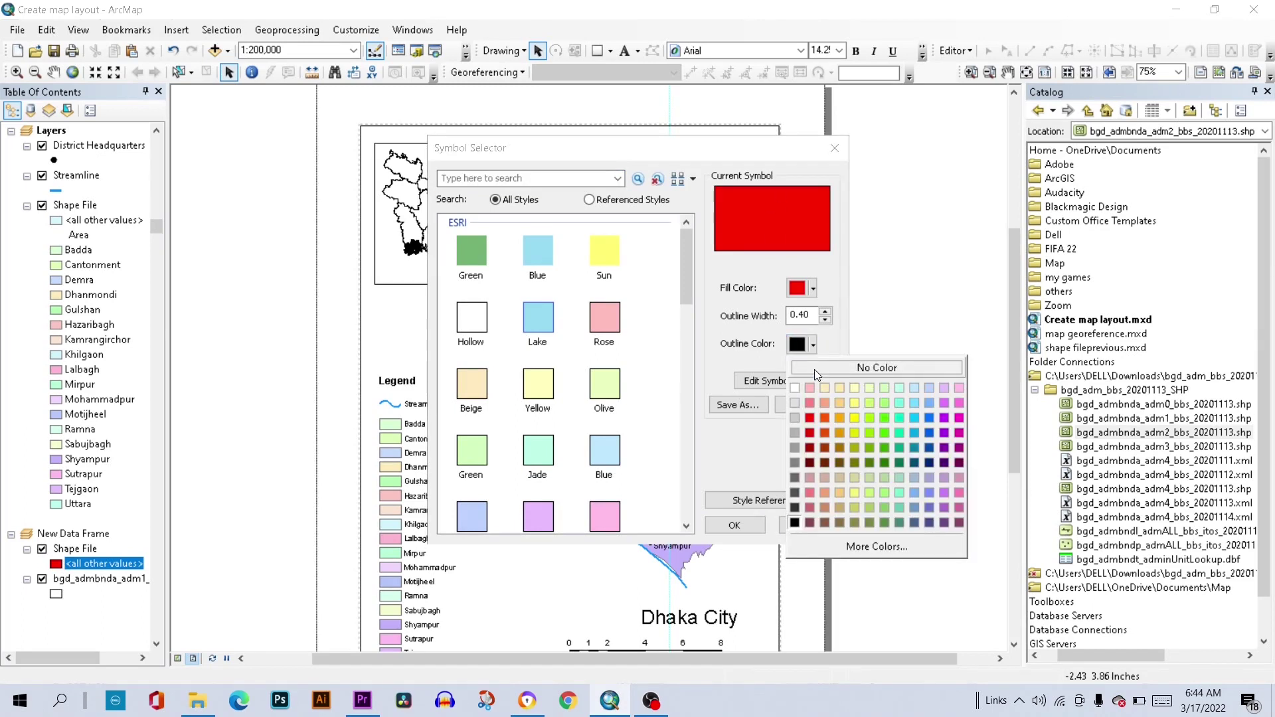
pyautogui.click(814, 368)
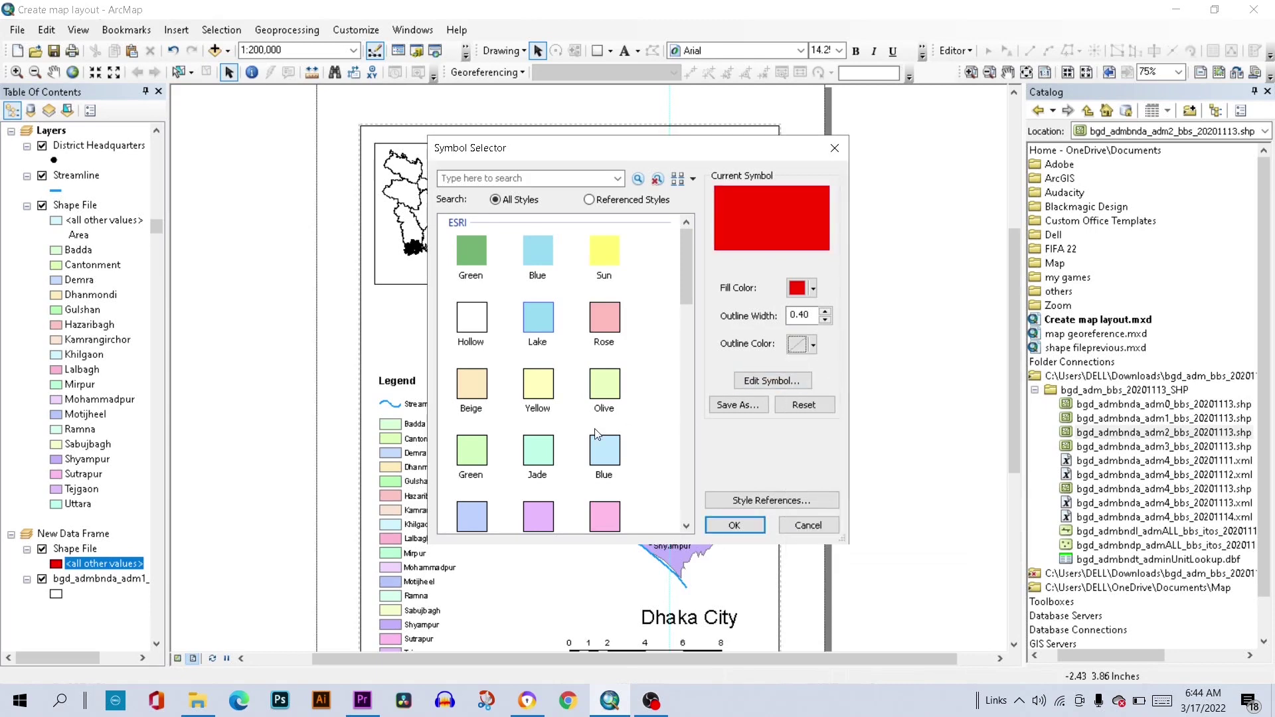
pyautogui.click(734, 527)
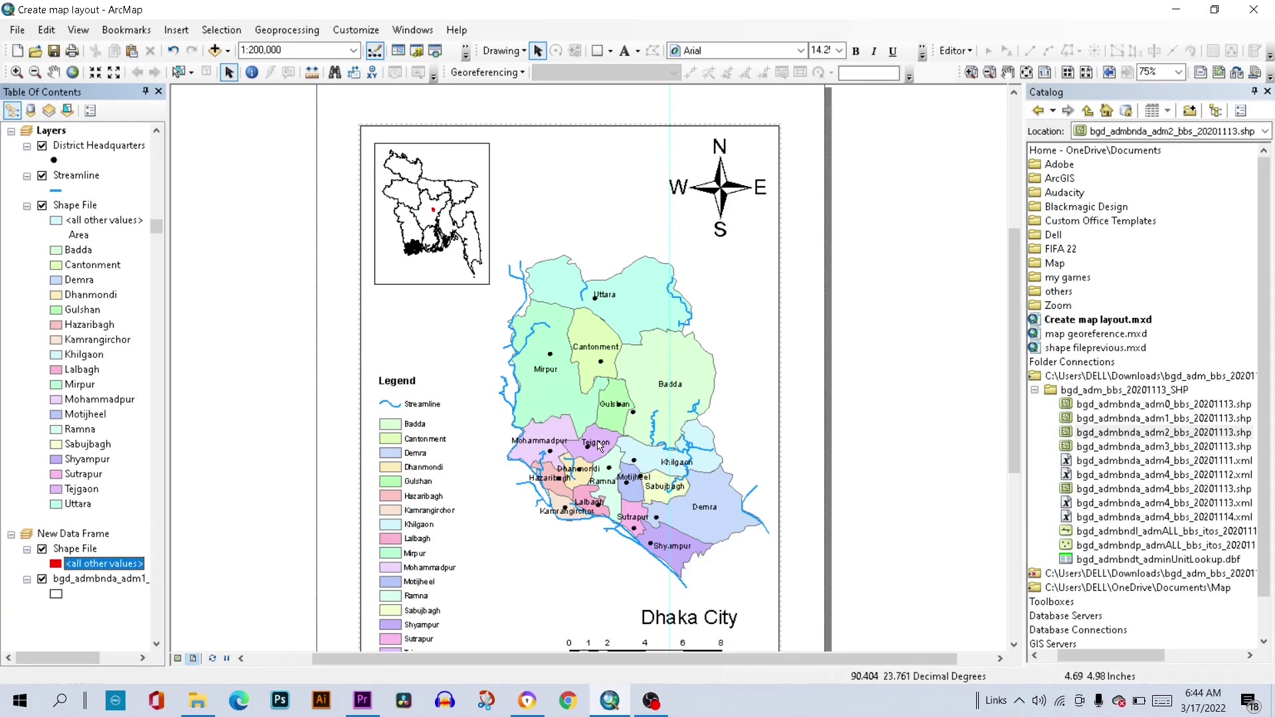
# - Enlarge the main Dhaka City data frame slightly on all four sides so it fills more of the page
pyautogui.click(582, 589)
pyautogui.scroll(-1, 582, 588)
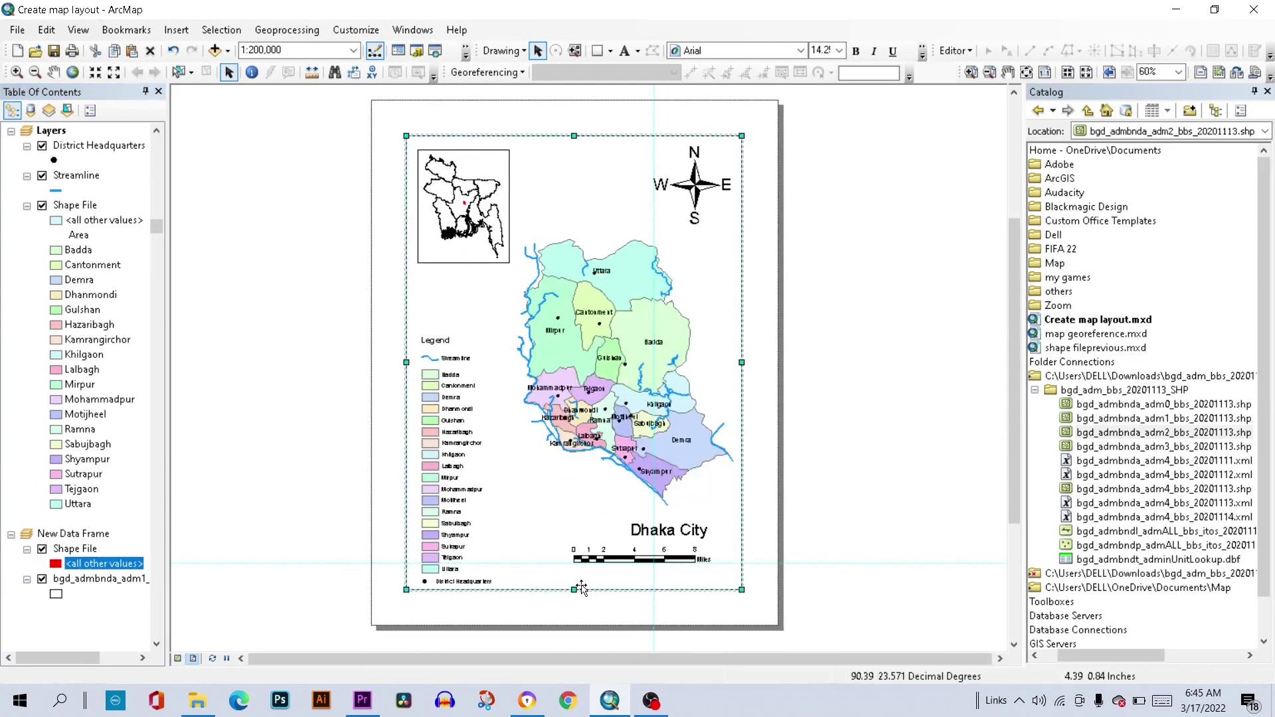
pyautogui.moveTo(575, 590); pyautogui.dragTo(577, 606)
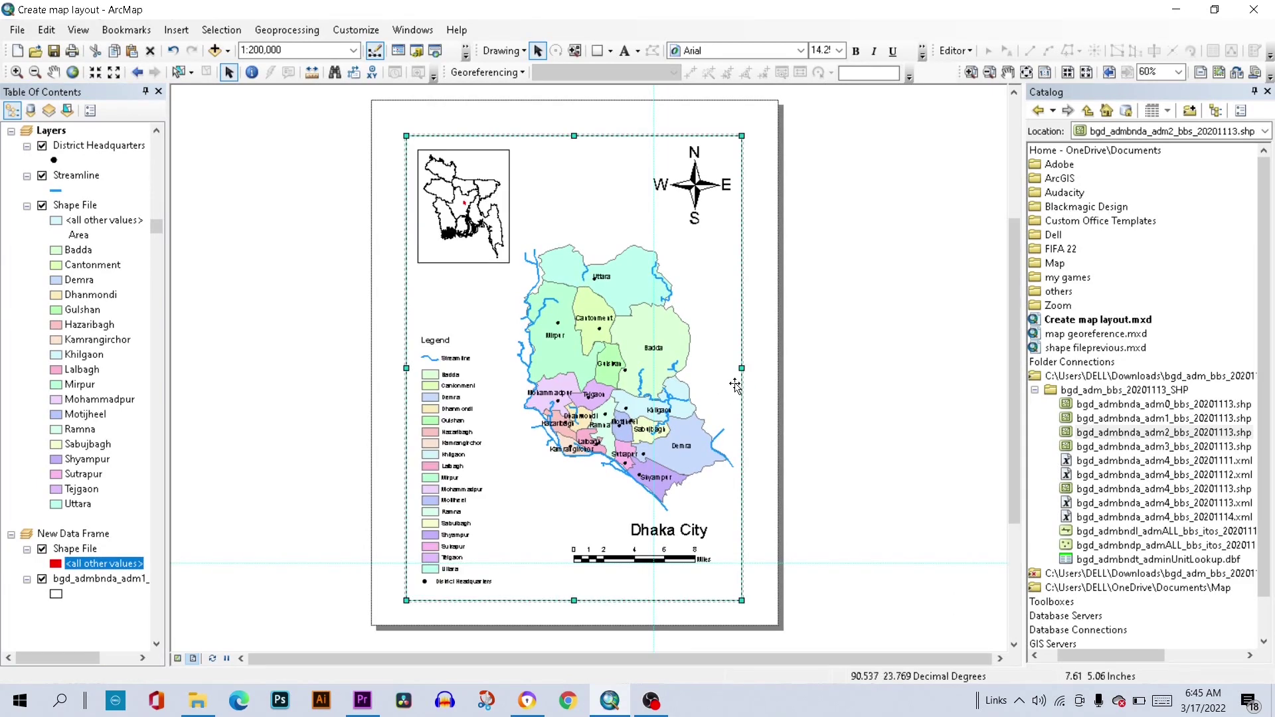
pyautogui.moveTo(742, 368); pyautogui.dragTo(758, 373)
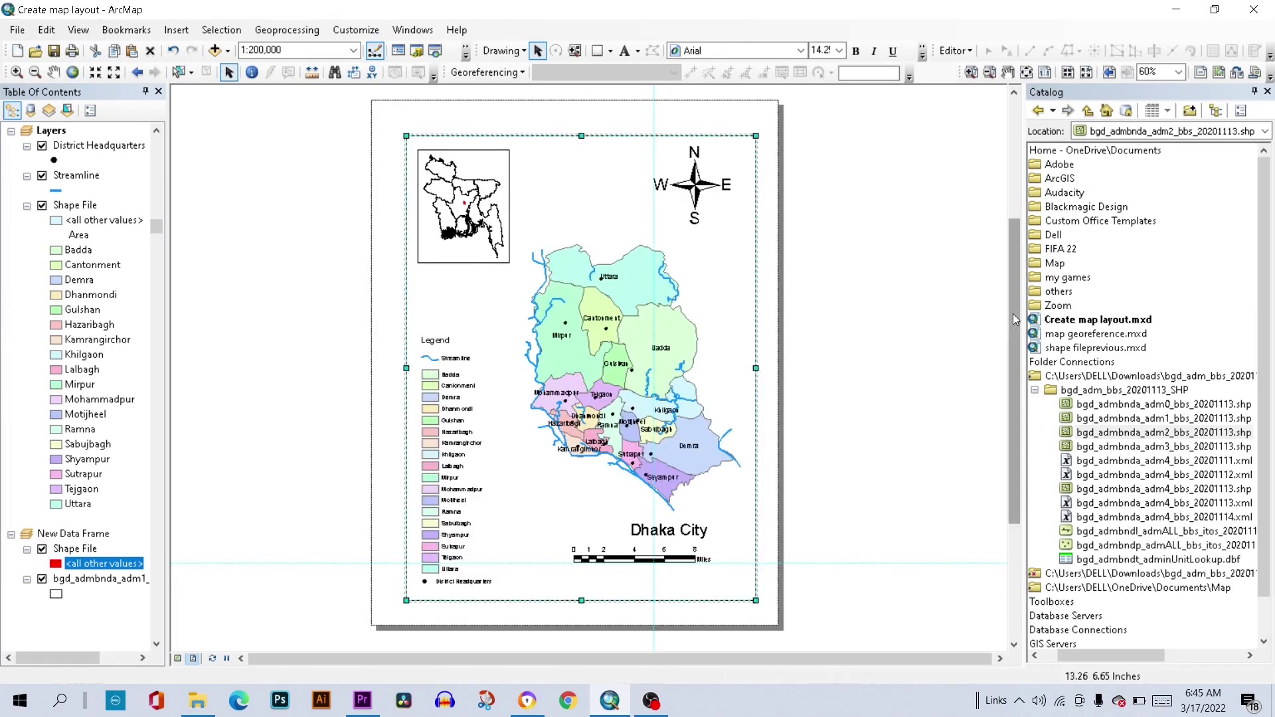
pyautogui.moveTo(1015, 313); pyautogui.dragTo(1010, 283)
pyautogui.moveTo(581, 192); pyautogui.dragTo(582, 183)
pyautogui.moveTo(405, 419); pyautogui.dragTo(398, 418)
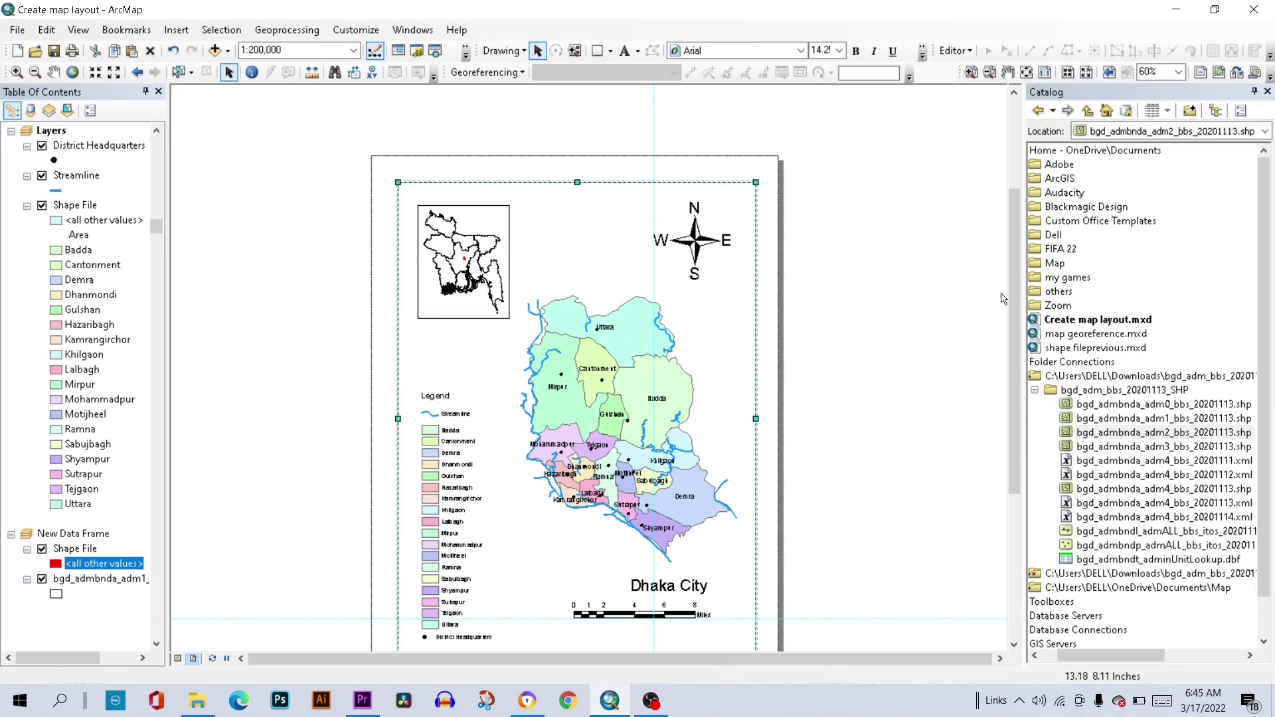
pyautogui.moveTo(1015, 303); pyautogui.dragTo(1022, 335)
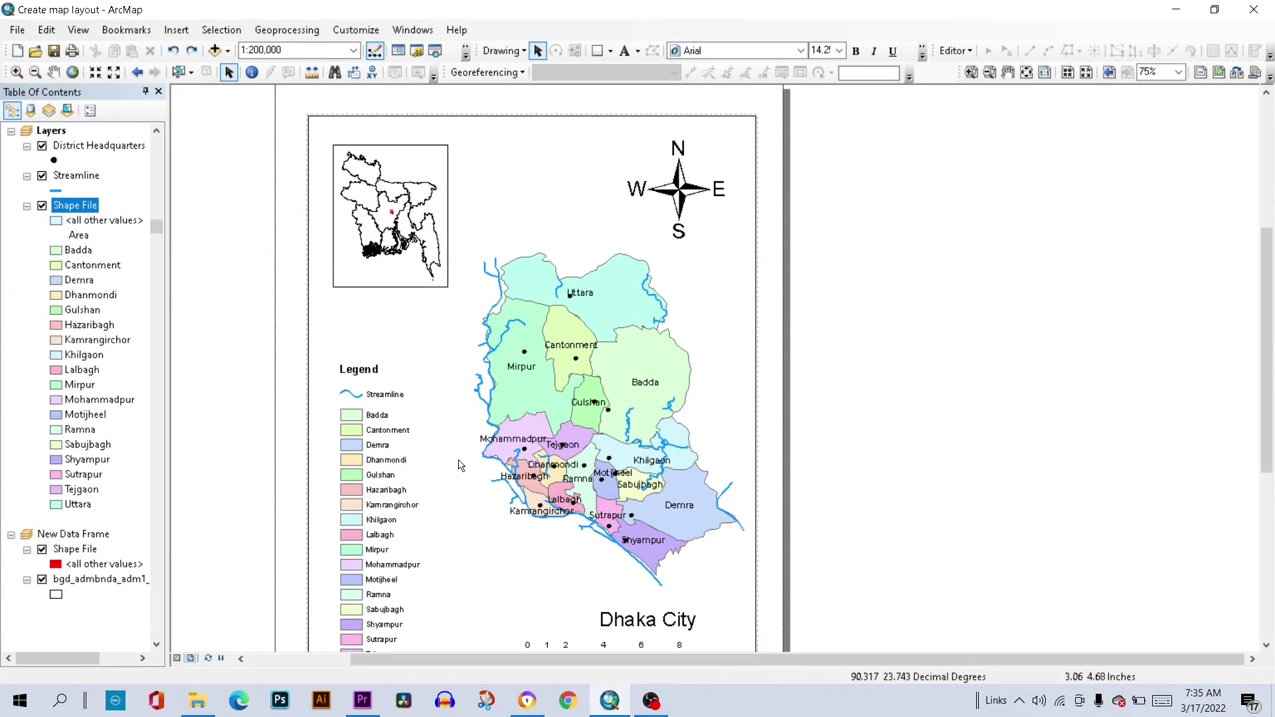
# - Add a new graticule named Graticule to the main data frame, using the Labels only appearance and the default axes settings
pyautogui.rightClick(444, 400)
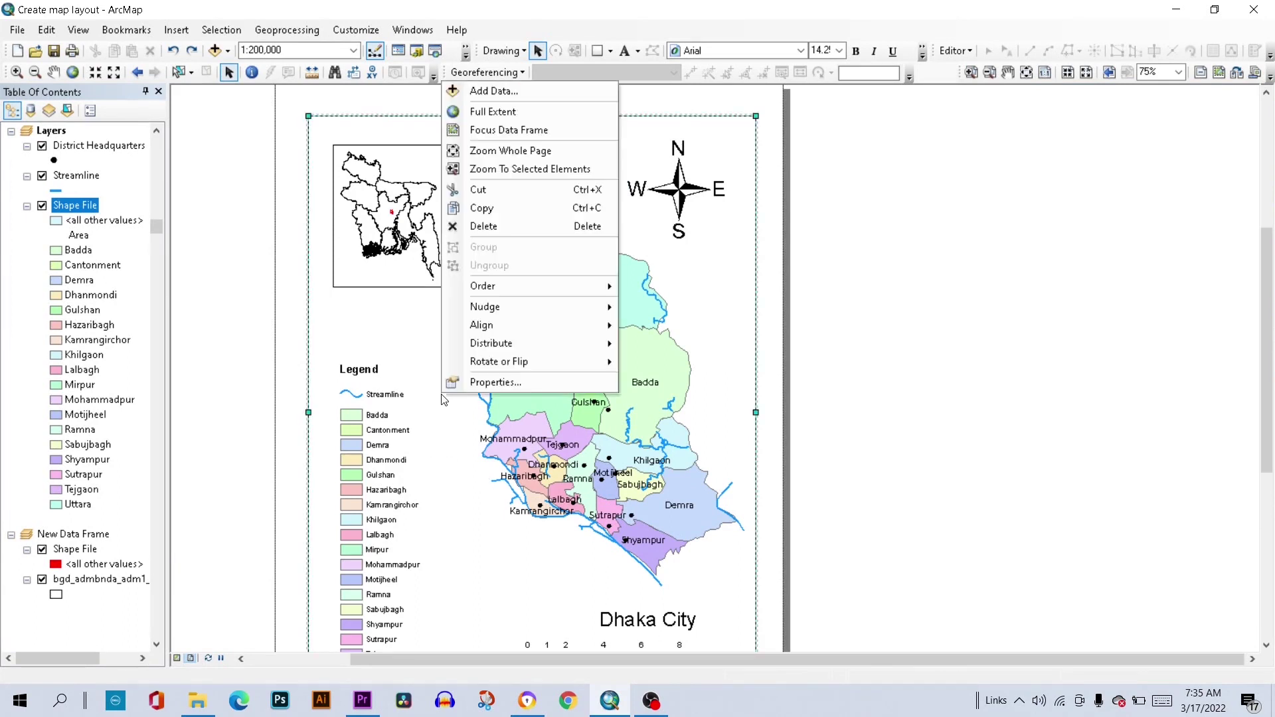
pyautogui.click(475, 383)
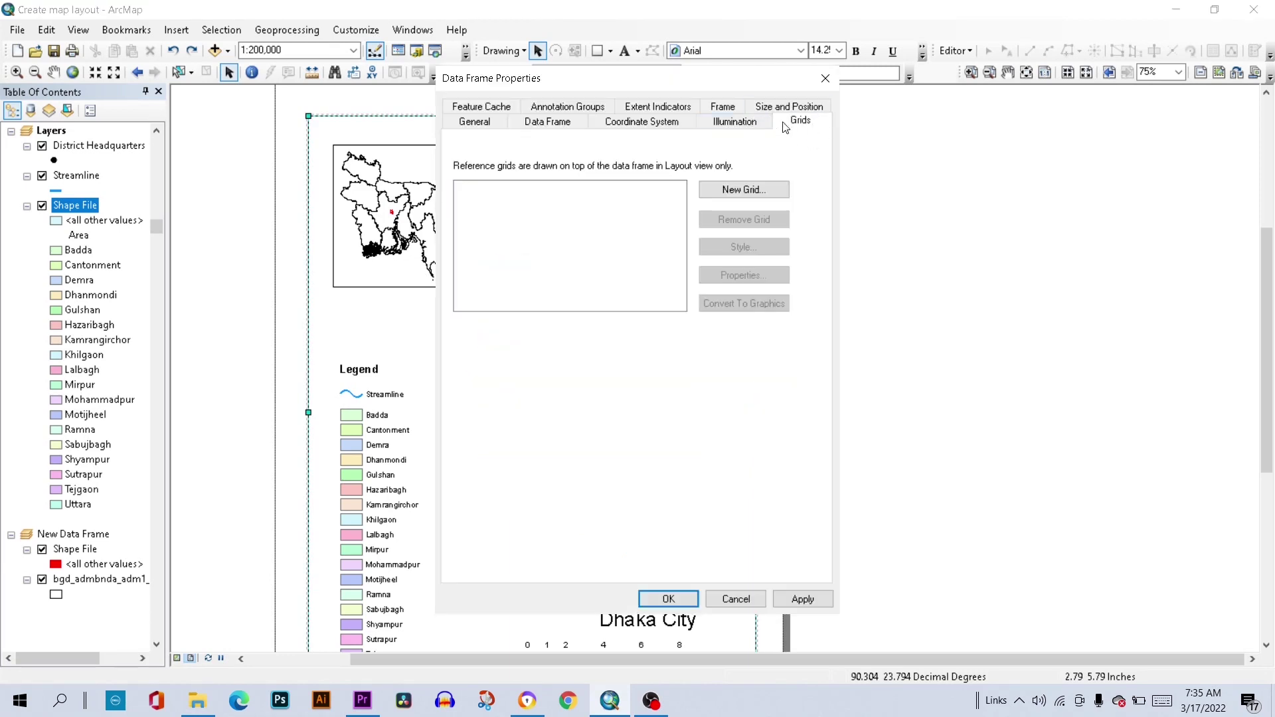
pyautogui.click(742, 191)
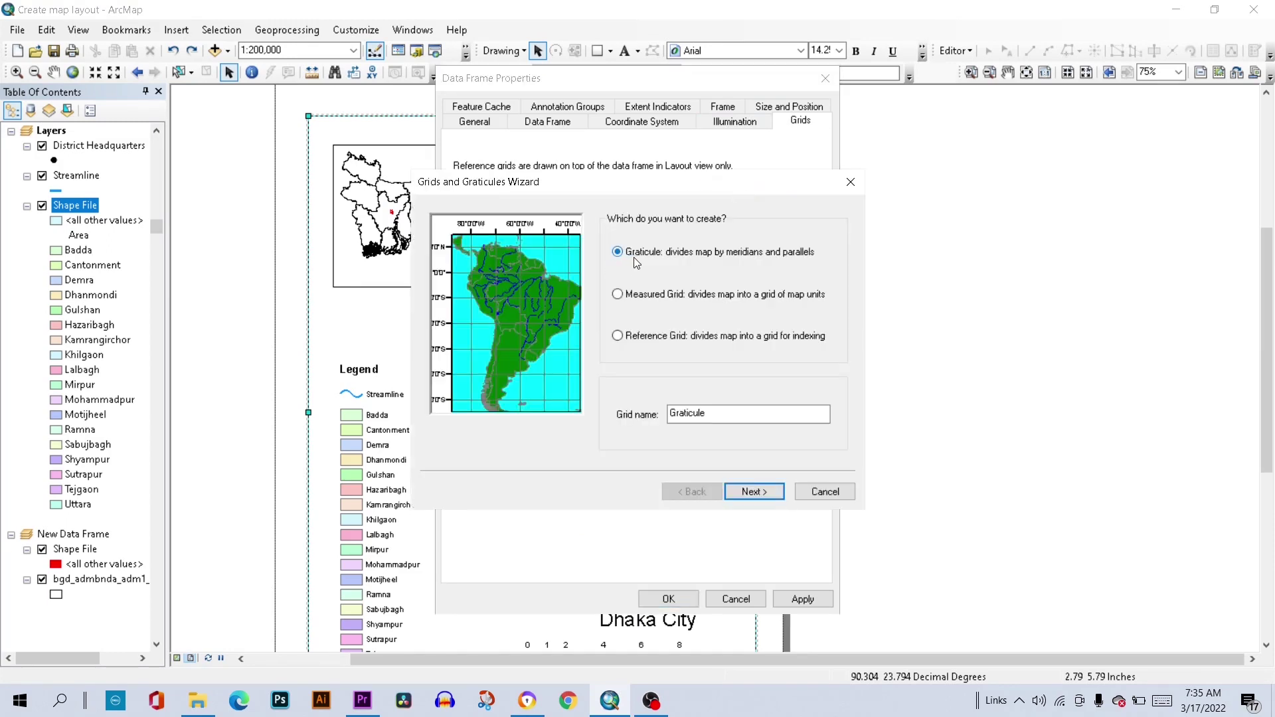
pyautogui.click(748, 495)
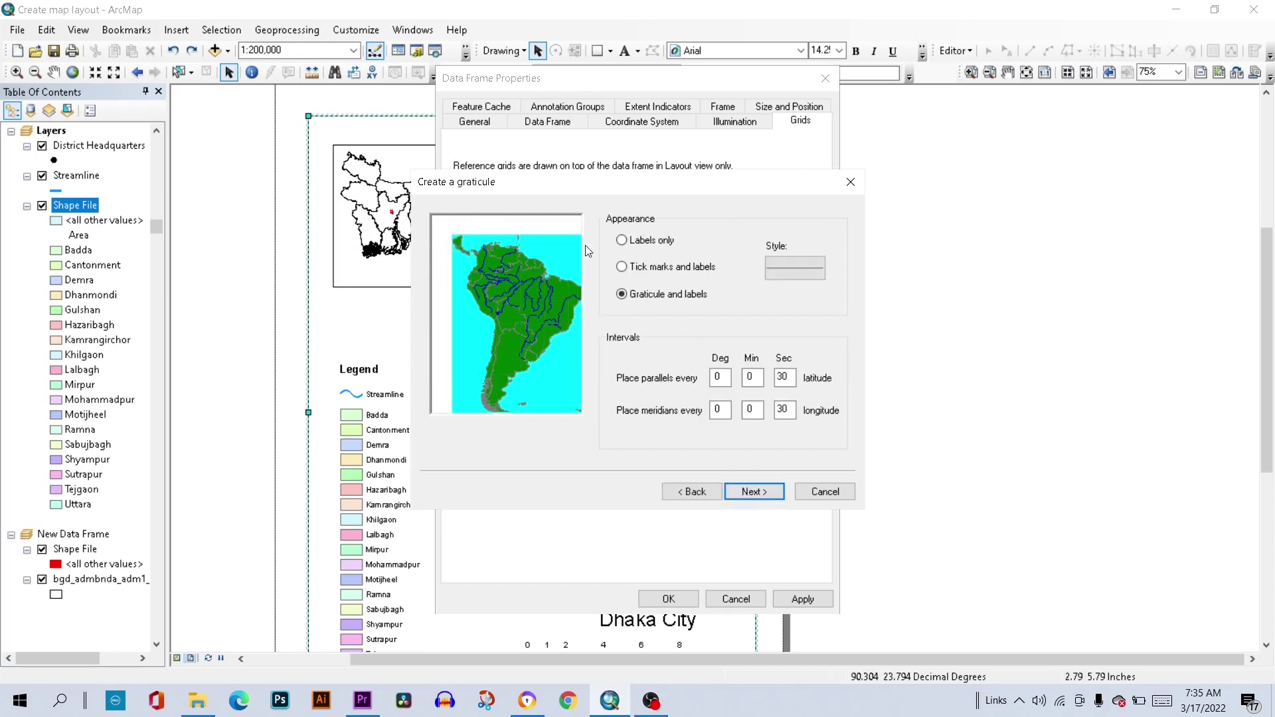
pyautogui.click(622, 241)
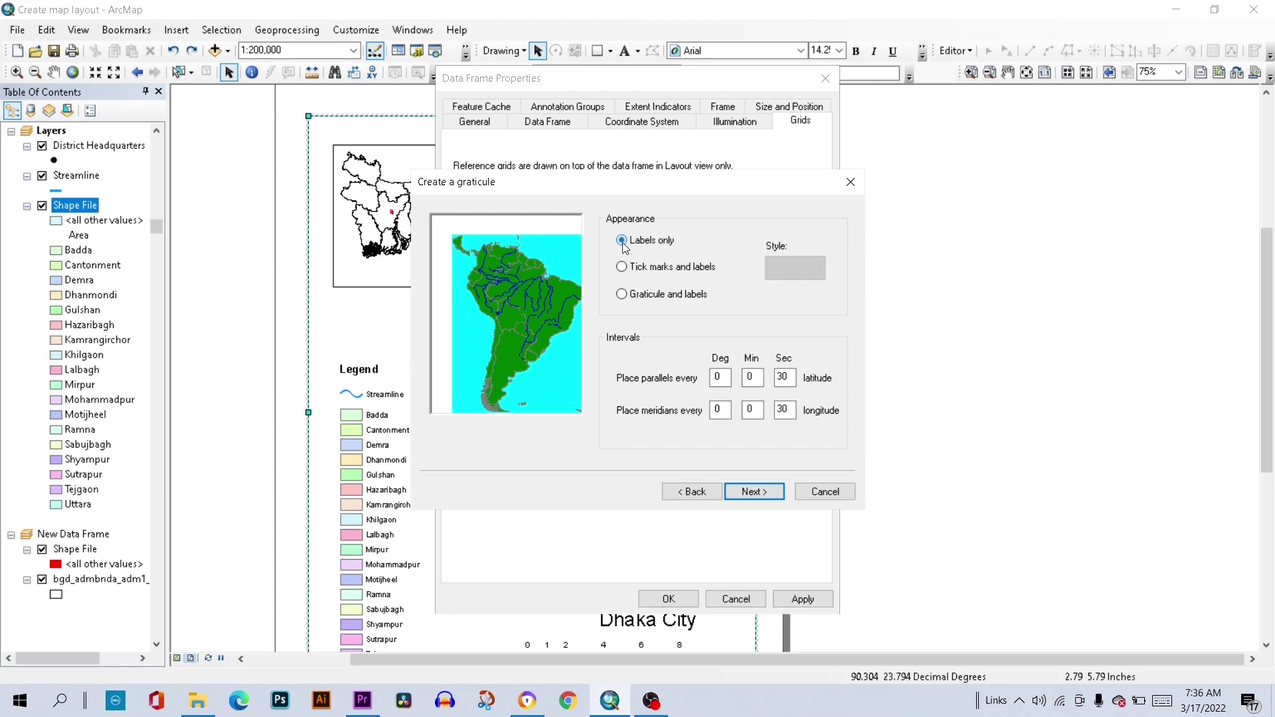
pyautogui.click(753, 495)
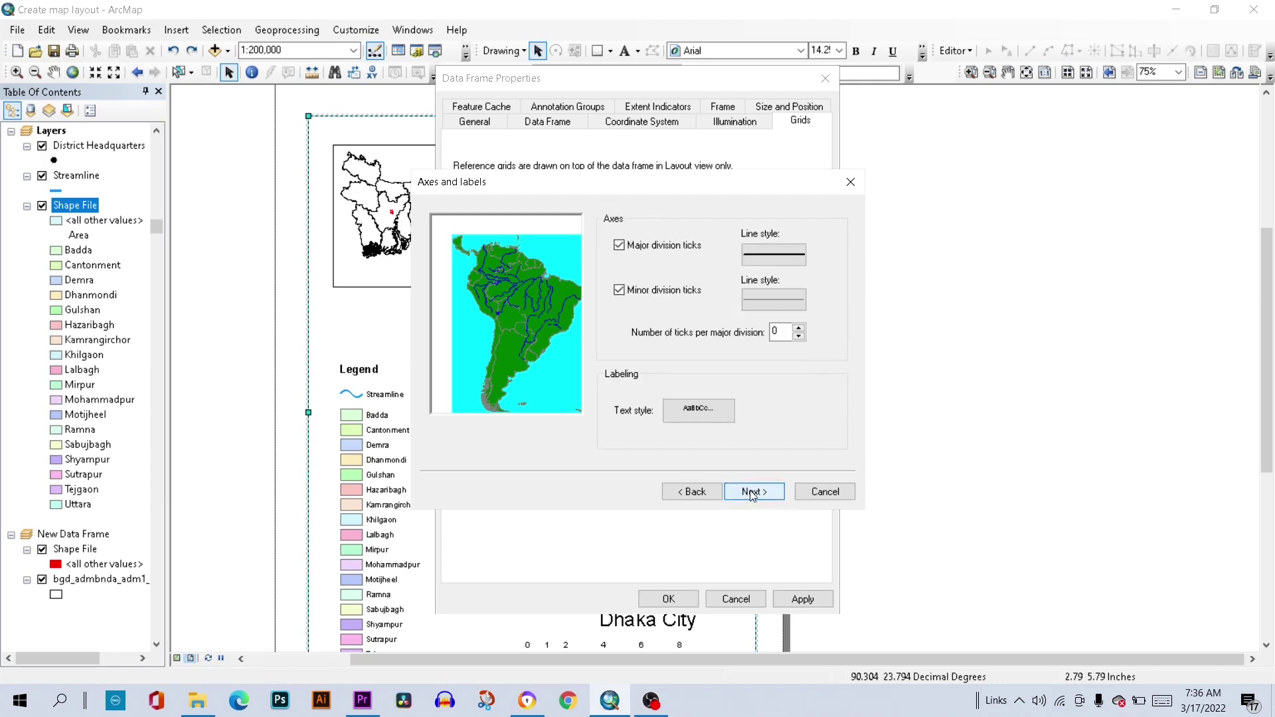
pyautogui.click(753, 495)
pyautogui.click(753, 493)
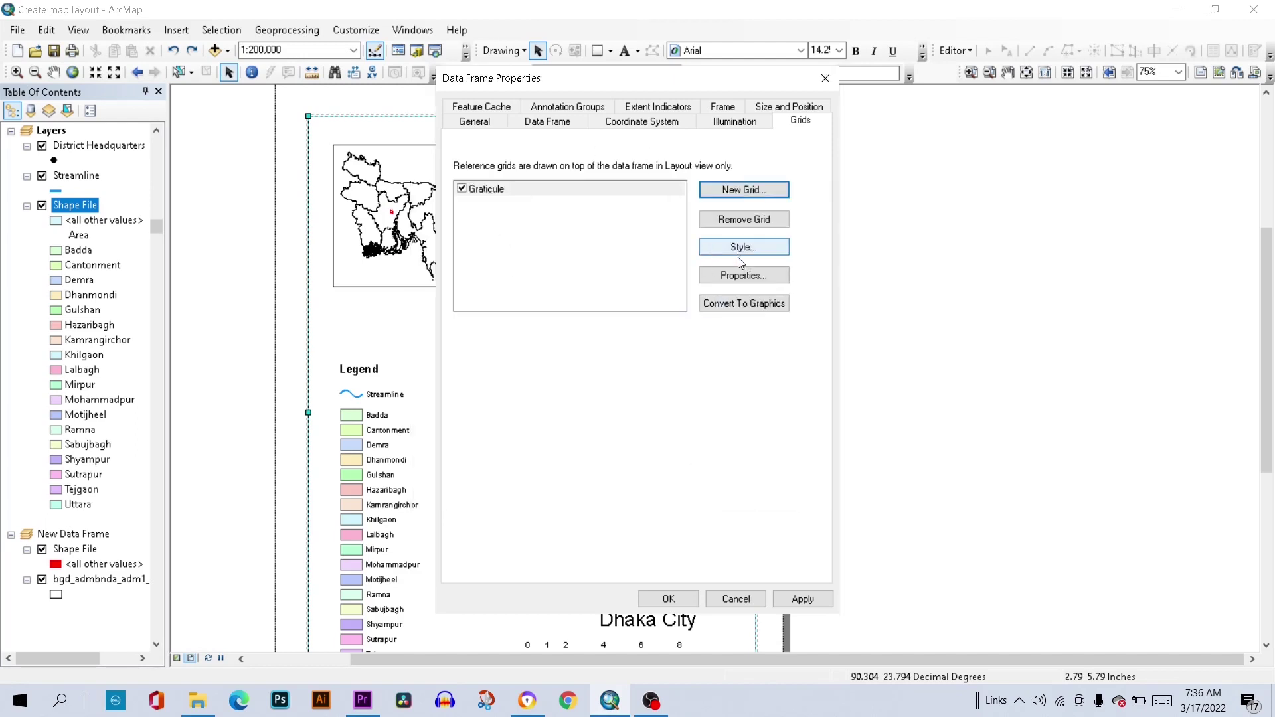
# - Display the graticule's major division ticks and subdivision ticks inside the data frame
pyautogui.click(741, 276)
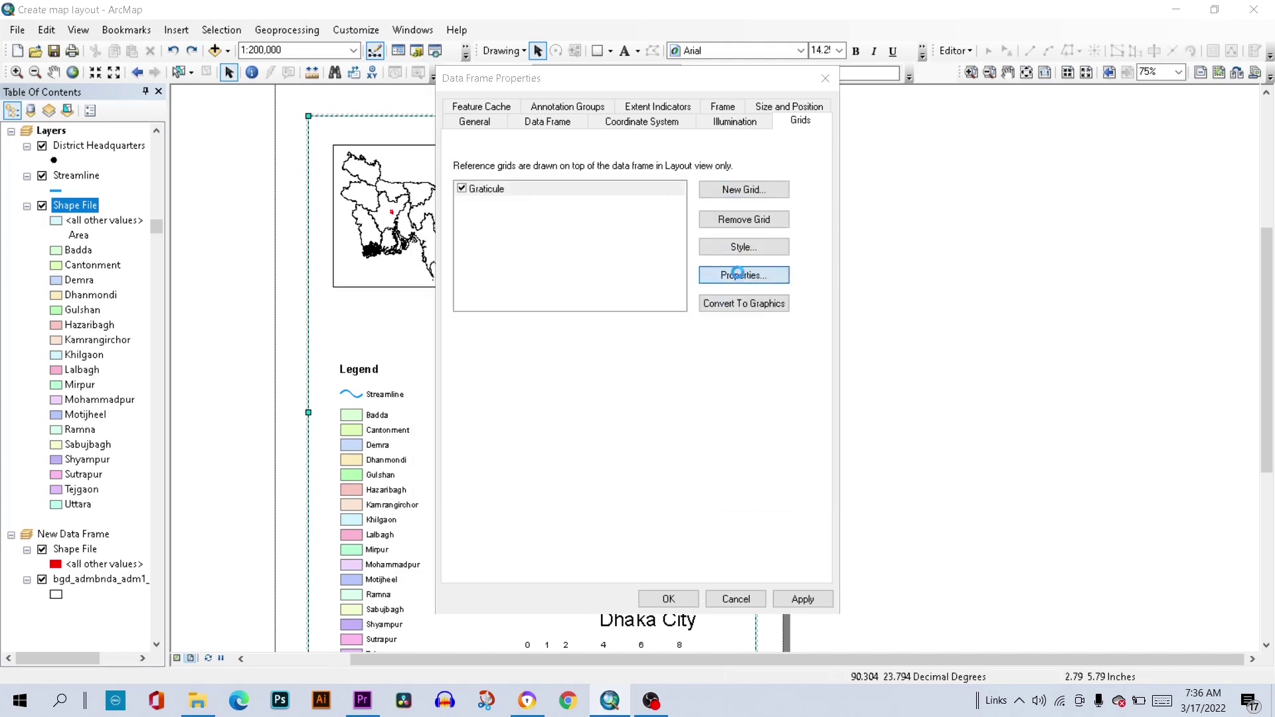
pyautogui.click(490, 160)
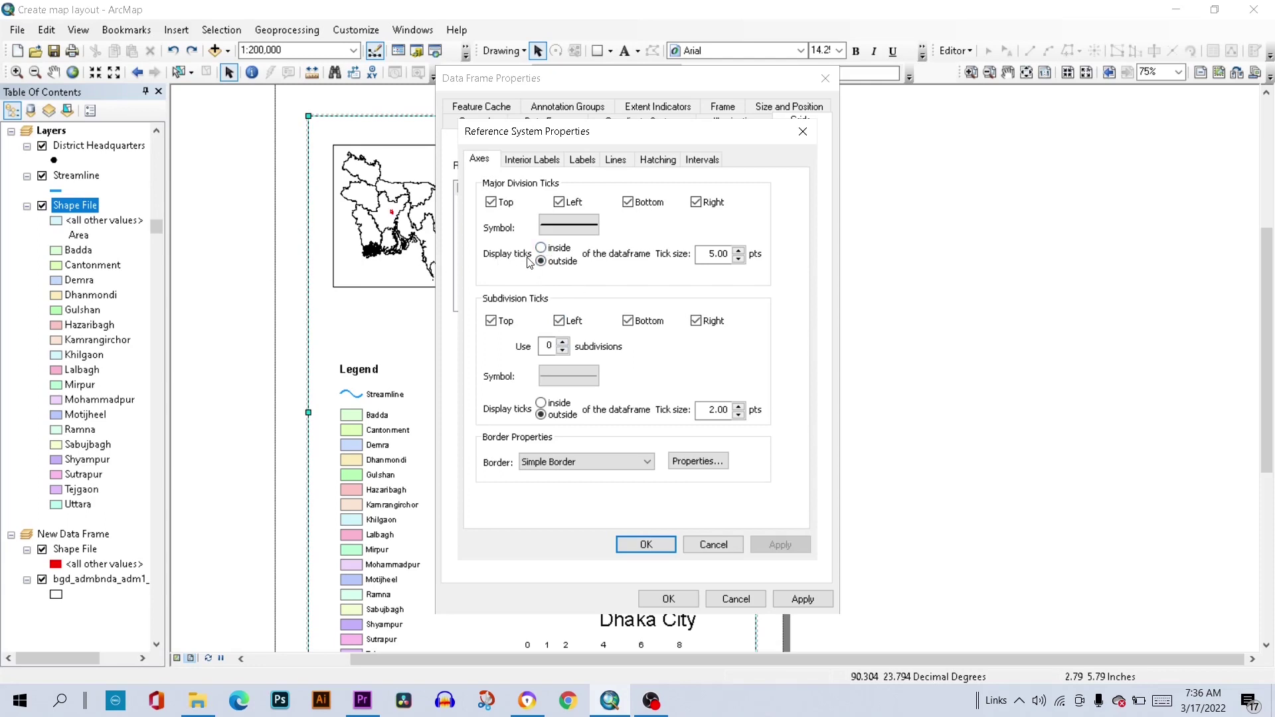
pyautogui.click(541, 403)
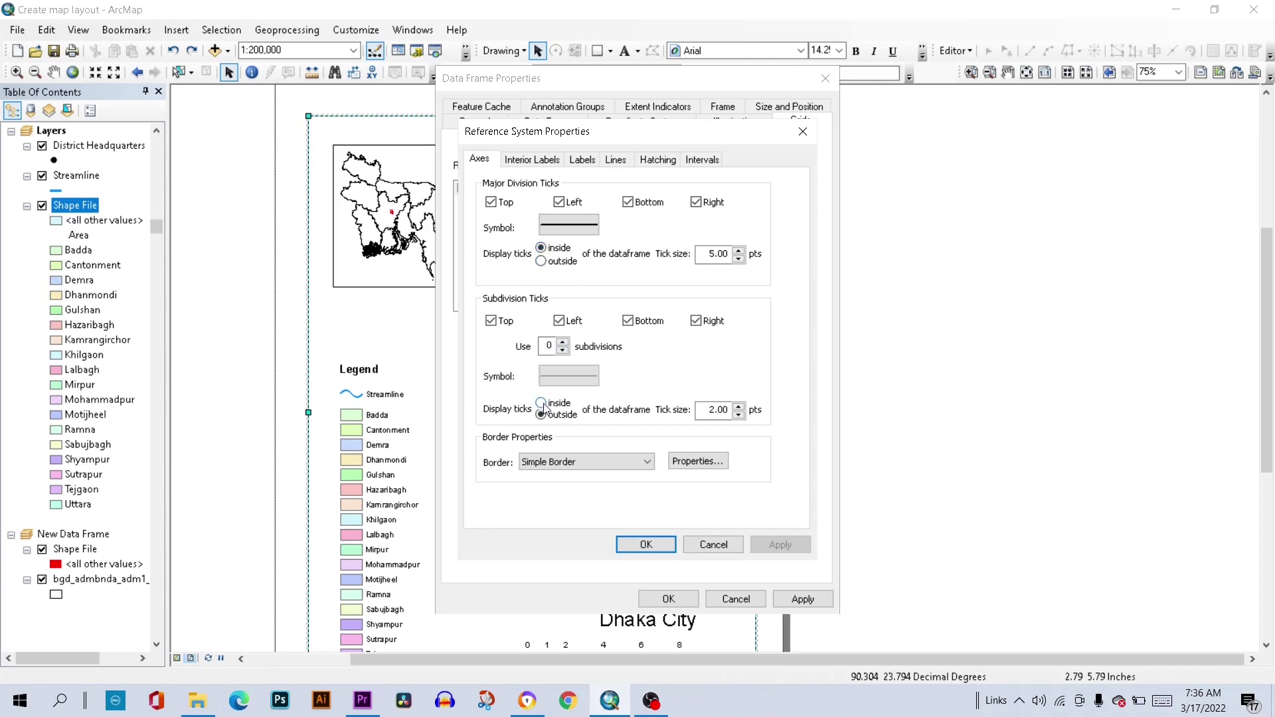
# - Set the graticule label font to Montserrat at size 16
pyautogui.click(550, 163)
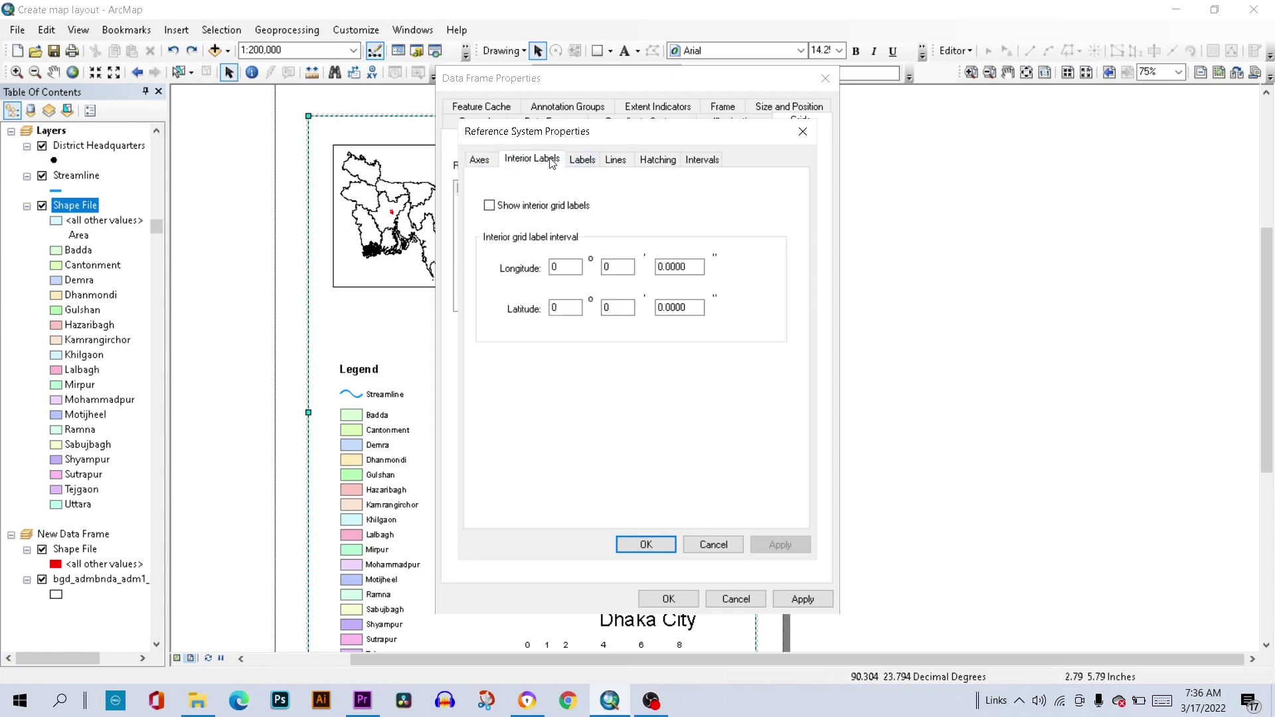
pyautogui.click(591, 169)
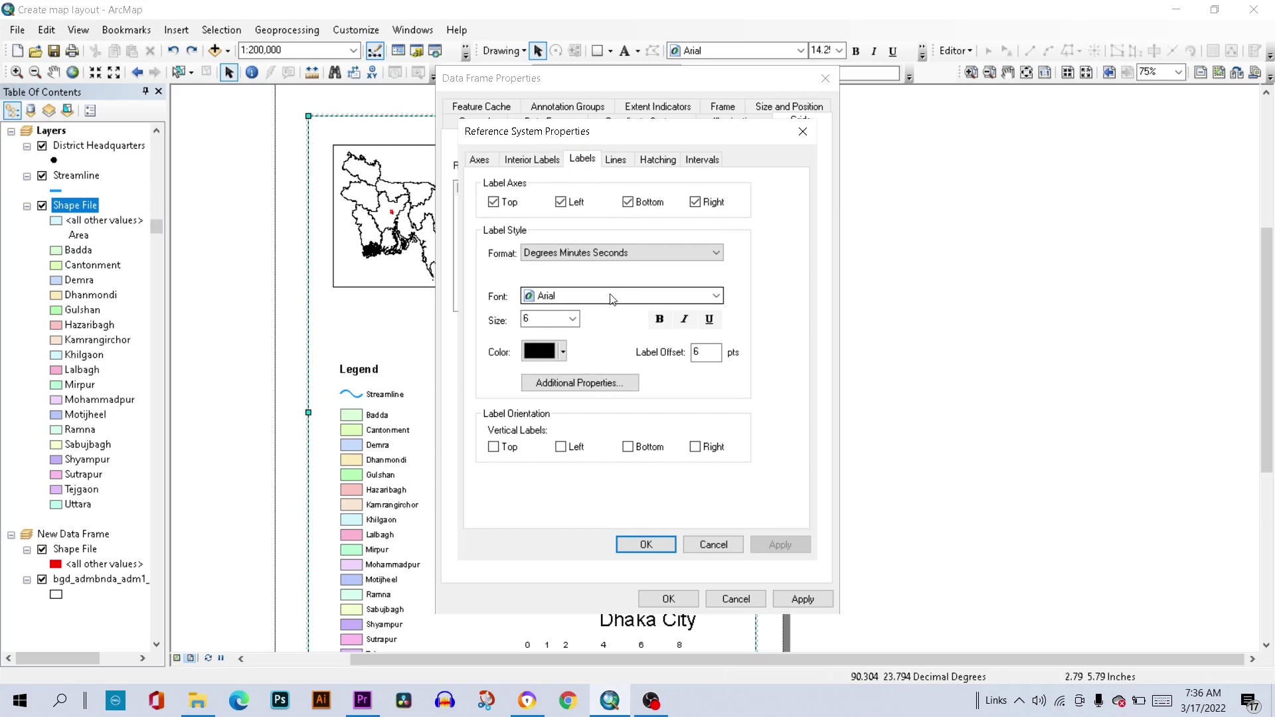
pyautogui.click(715, 295)
pyautogui.moveTo(716, 325); pyautogui.dragTo(716, 334)
pyautogui.scroll(-7, 718, 352)
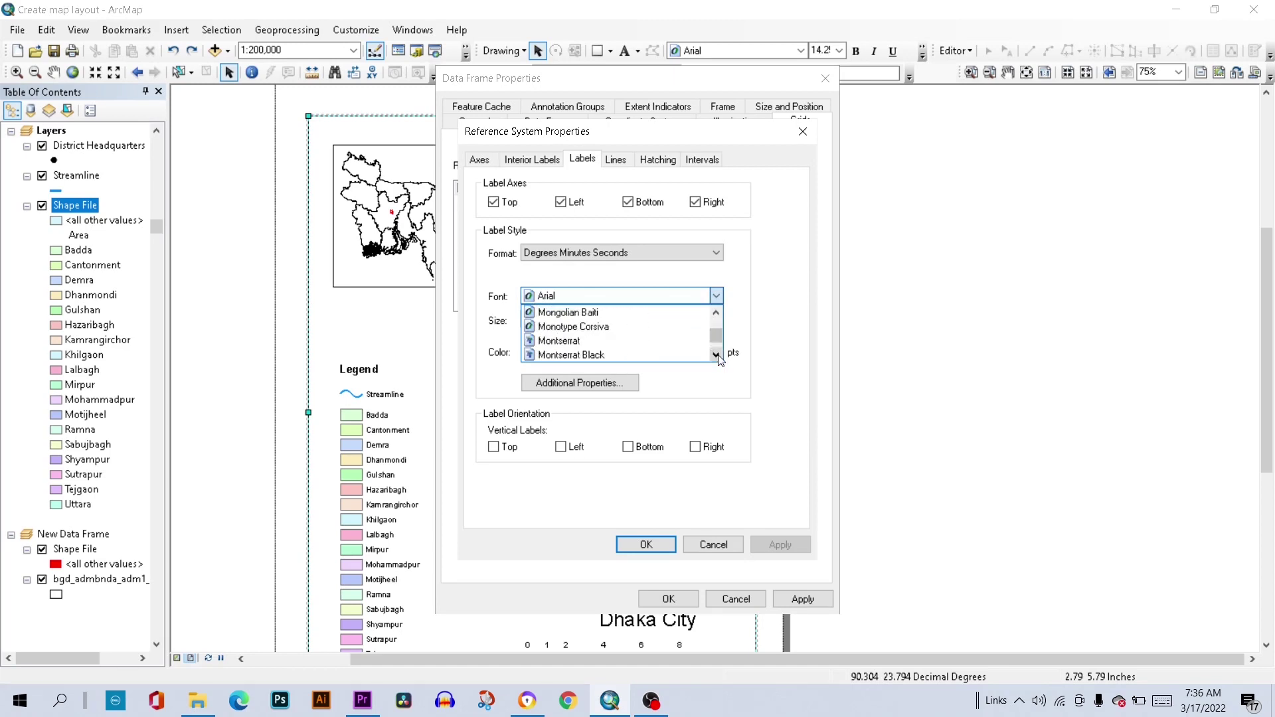
pyautogui.click(565, 341)
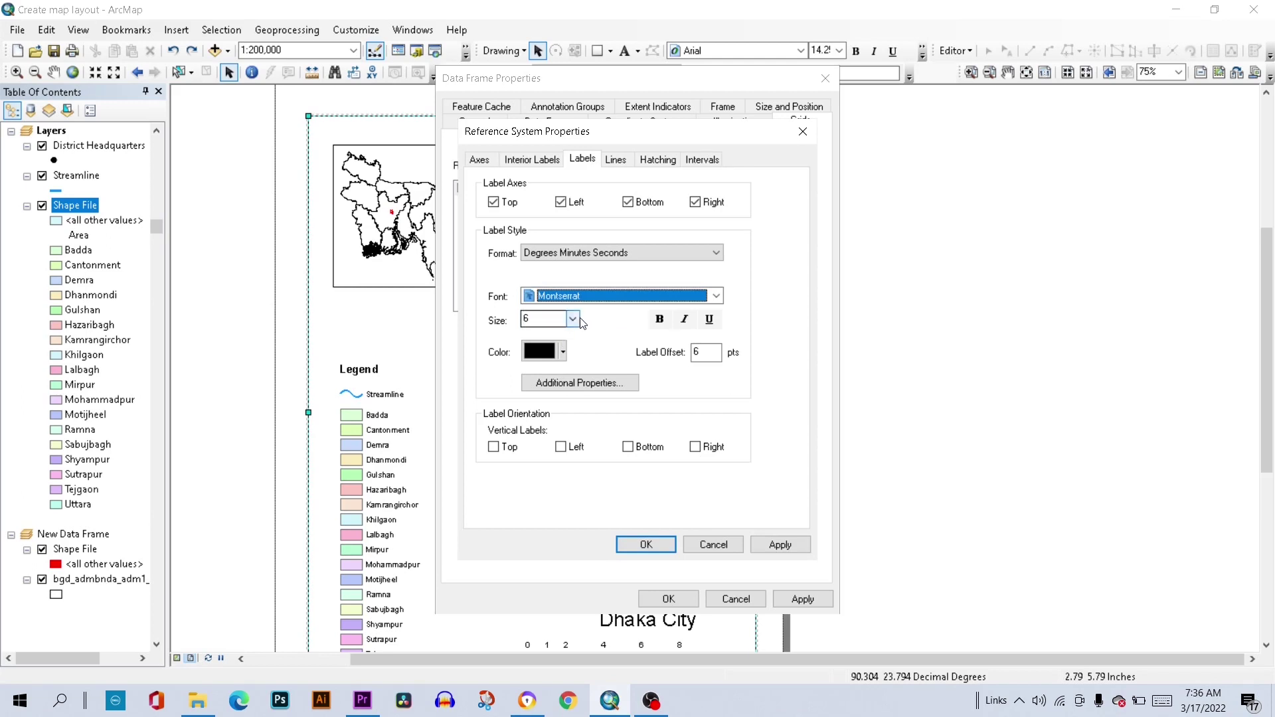
pyautogui.click(573, 320)
pyautogui.scroll(-1, 574, 361)
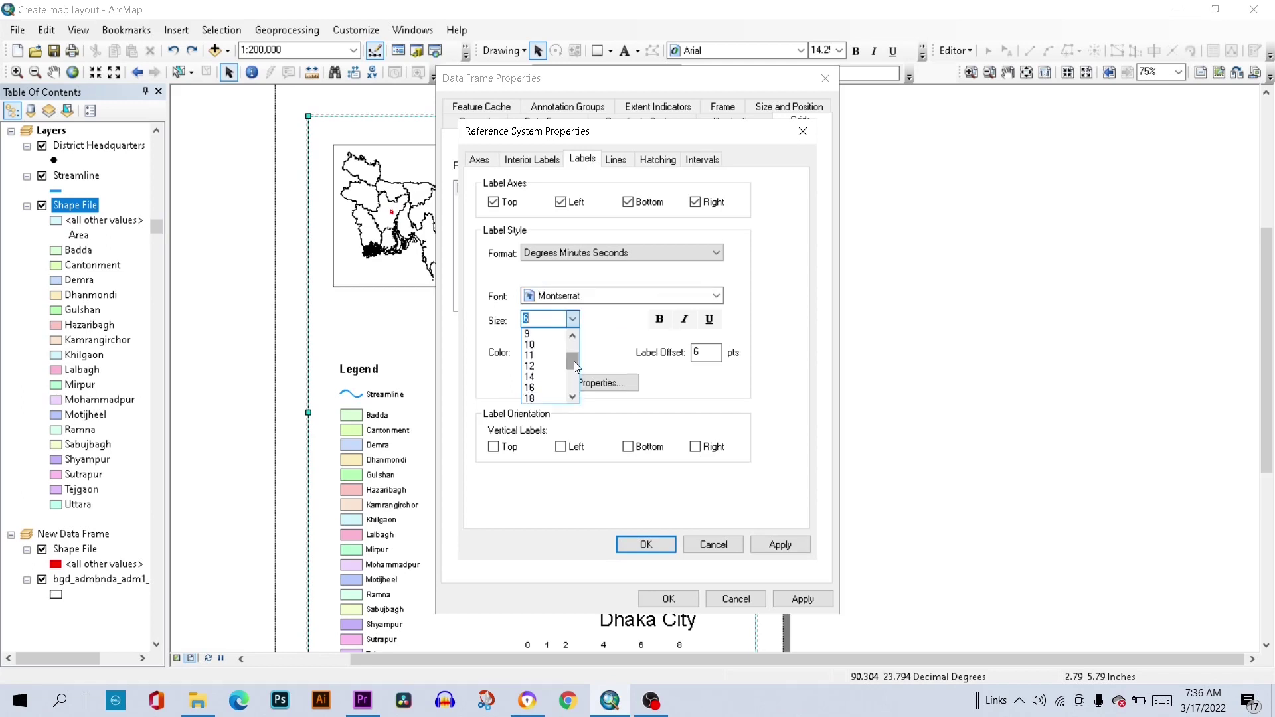
pyautogui.click(533, 392)
# - Set the graticule label offset to 7 pts and make the left and right labels vertical
pyautogui.click(701, 352)
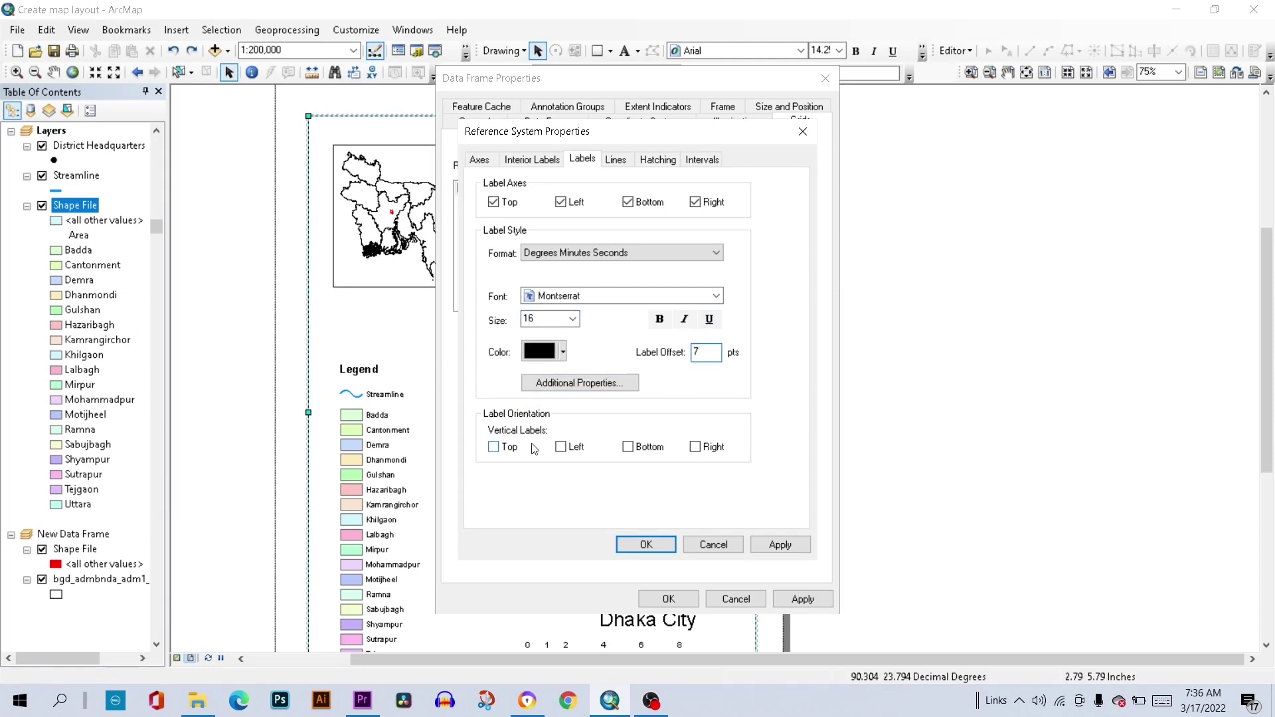
pyautogui.click(562, 451)
pyautogui.click(695, 447)
# - Set the minutes of the graticule's X and Y axis intervals to 5 and apply the grid to the data frame
pyautogui.click(617, 164)
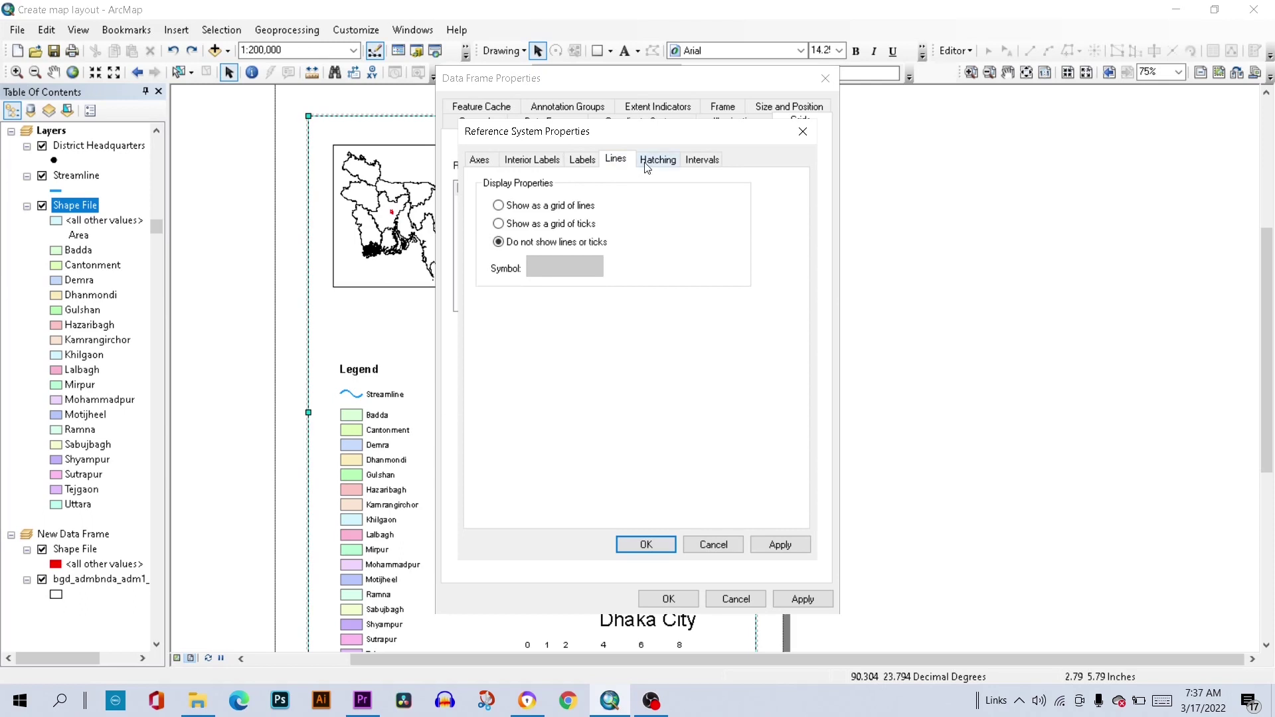
pyautogui.click(649, 166)
pyautogui.click(705, 166)
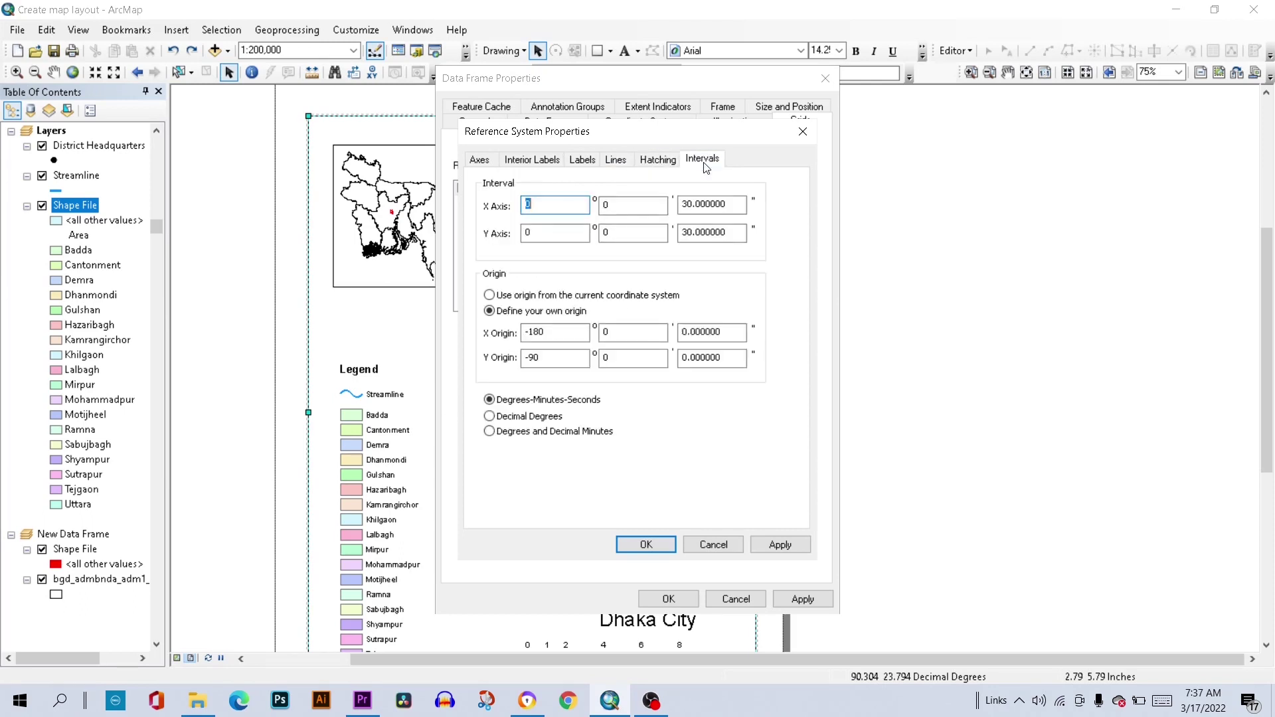
pyautogui.click(629, 206)
pyautogui.write('5')
pyautogui.press('Tab')
pyautogui.write('5')
pyautogui.click(616, 207)
pyautogui.click(691, 202)
pyautogui.click(781, 544)
pyautogui.click(647, 545)
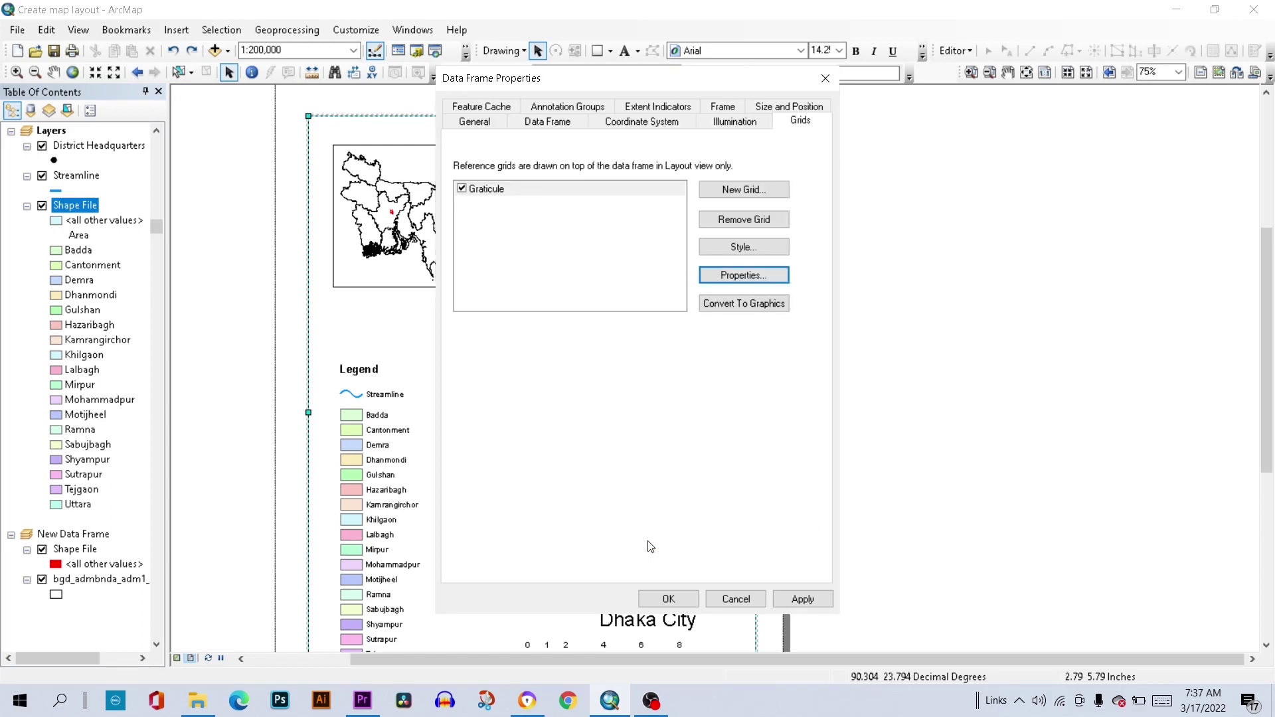
pyautogui.click(802, 599)
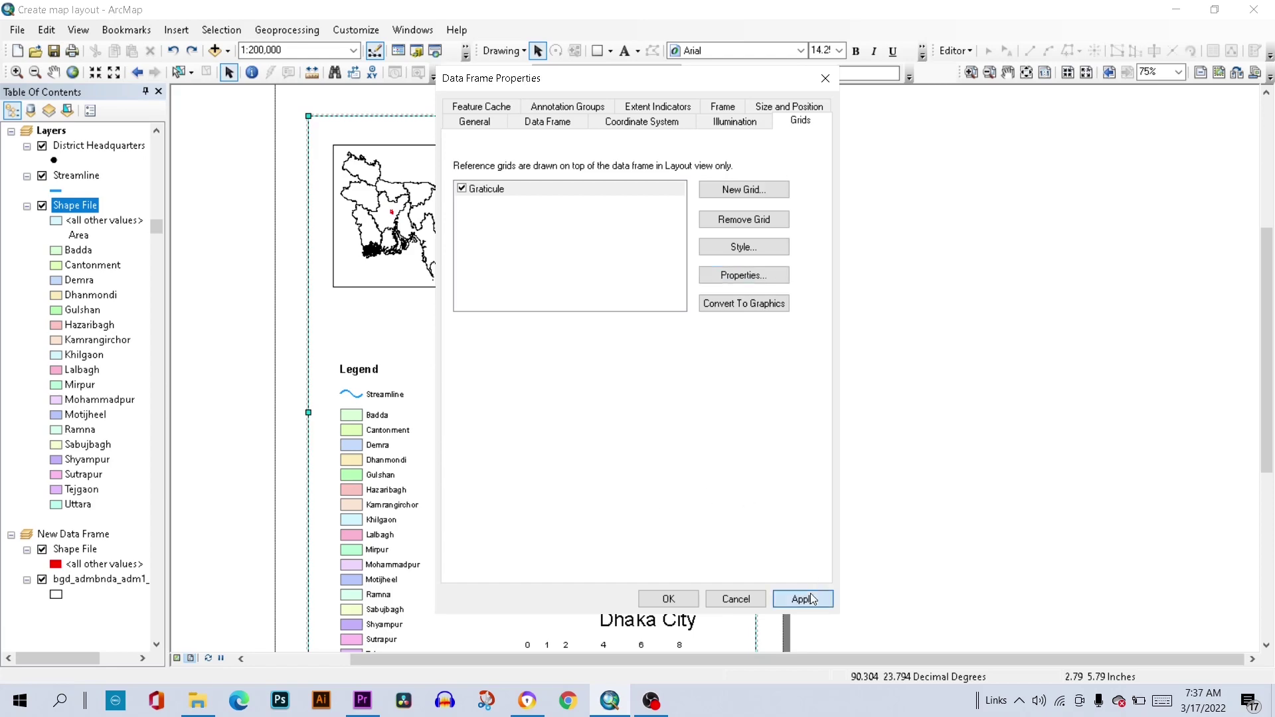
pyautogui.click(669, 599)
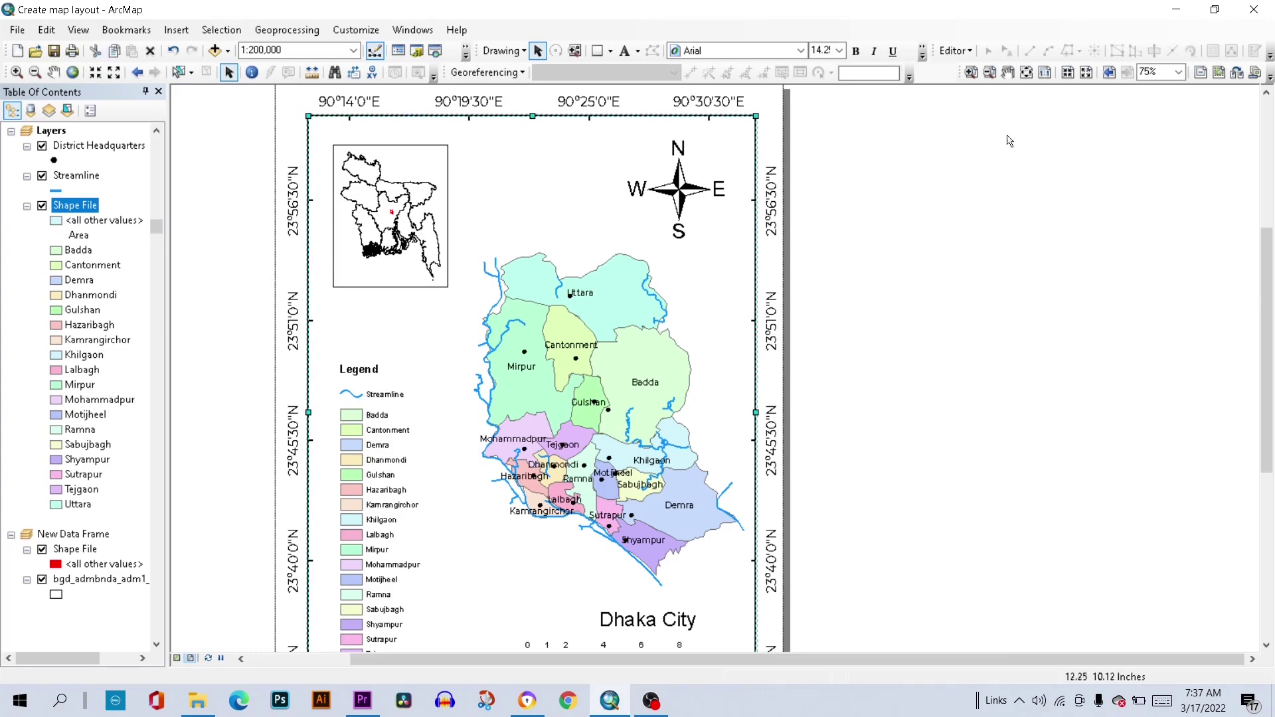
# - Export the page layout as a JPEG named Dhaka City Map in the Map folder
pyautogui.write('60')
pyautogui.press('Return')
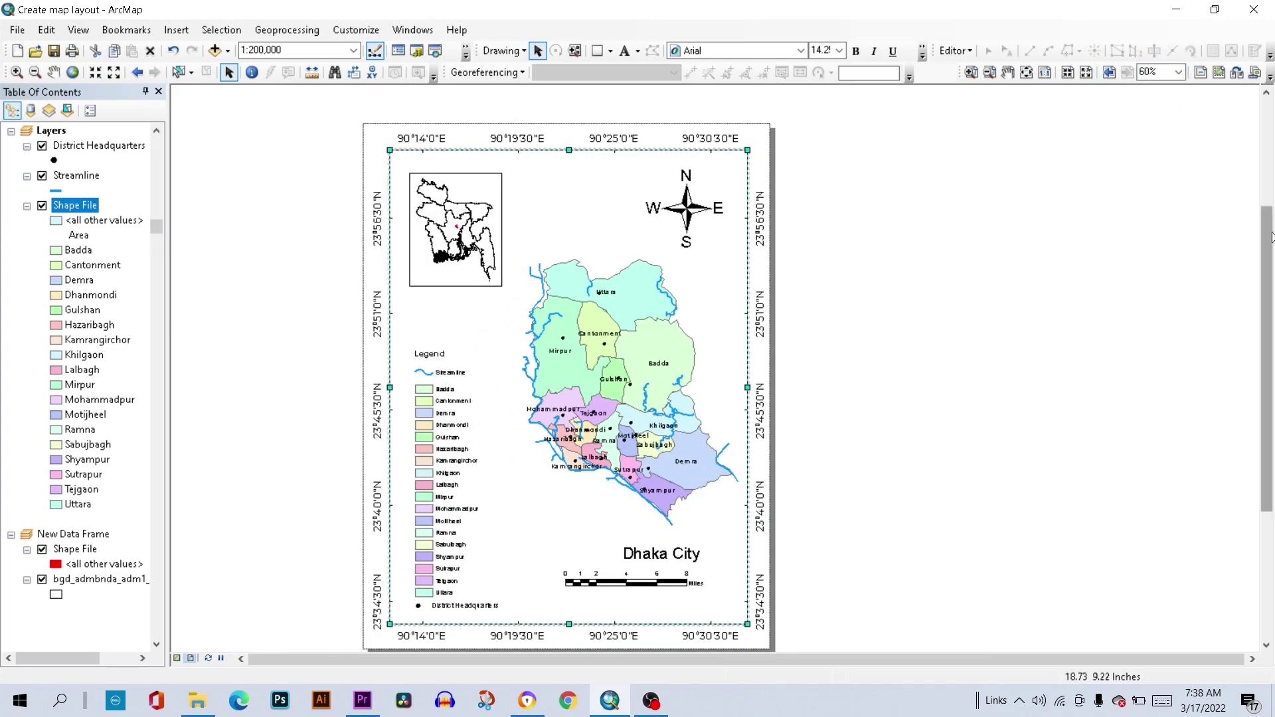
pyautogui.moveTo(1269, 235); pyautogui.dragTo(1268, 245)
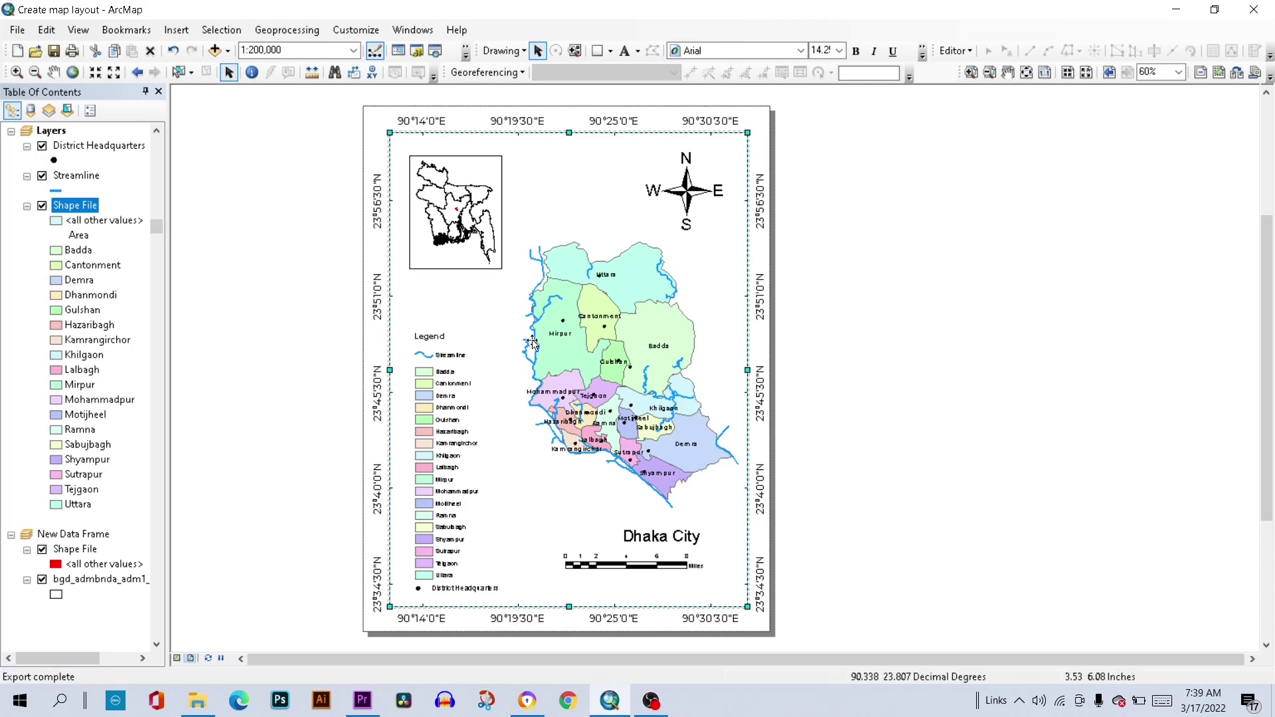
pyautogui.click(29, 38)
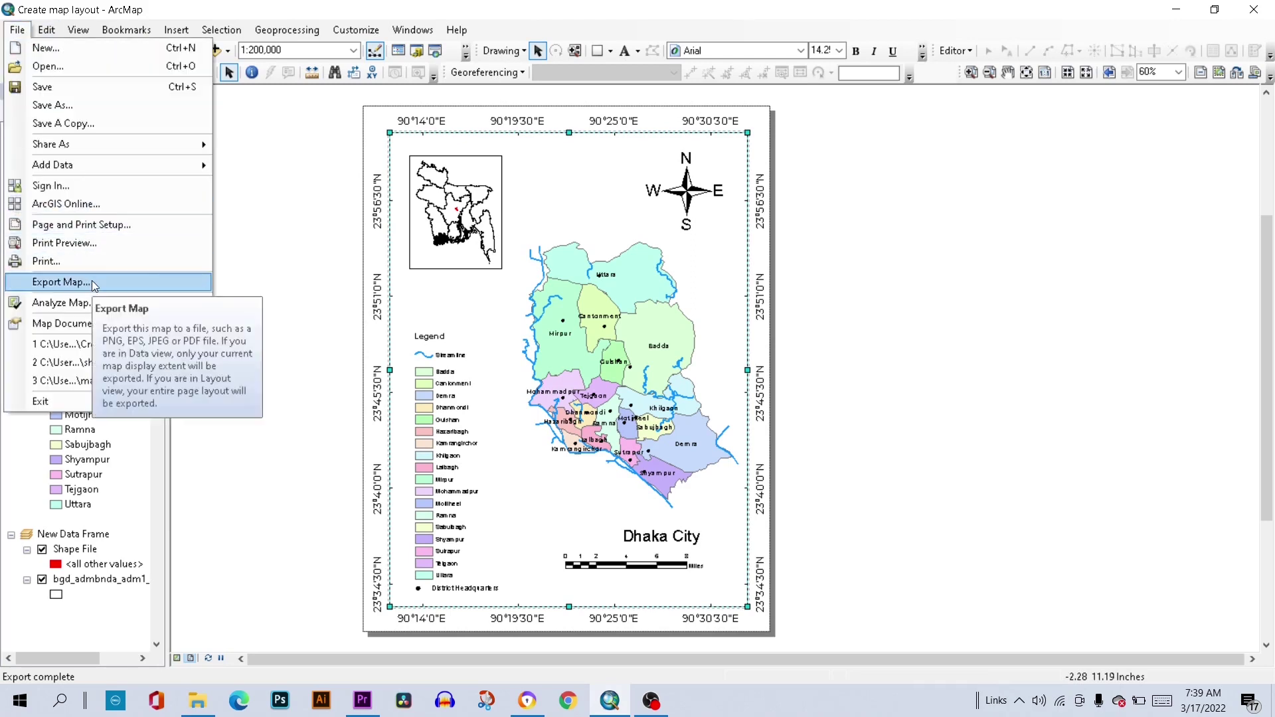
pyautogui.click(60, 282)
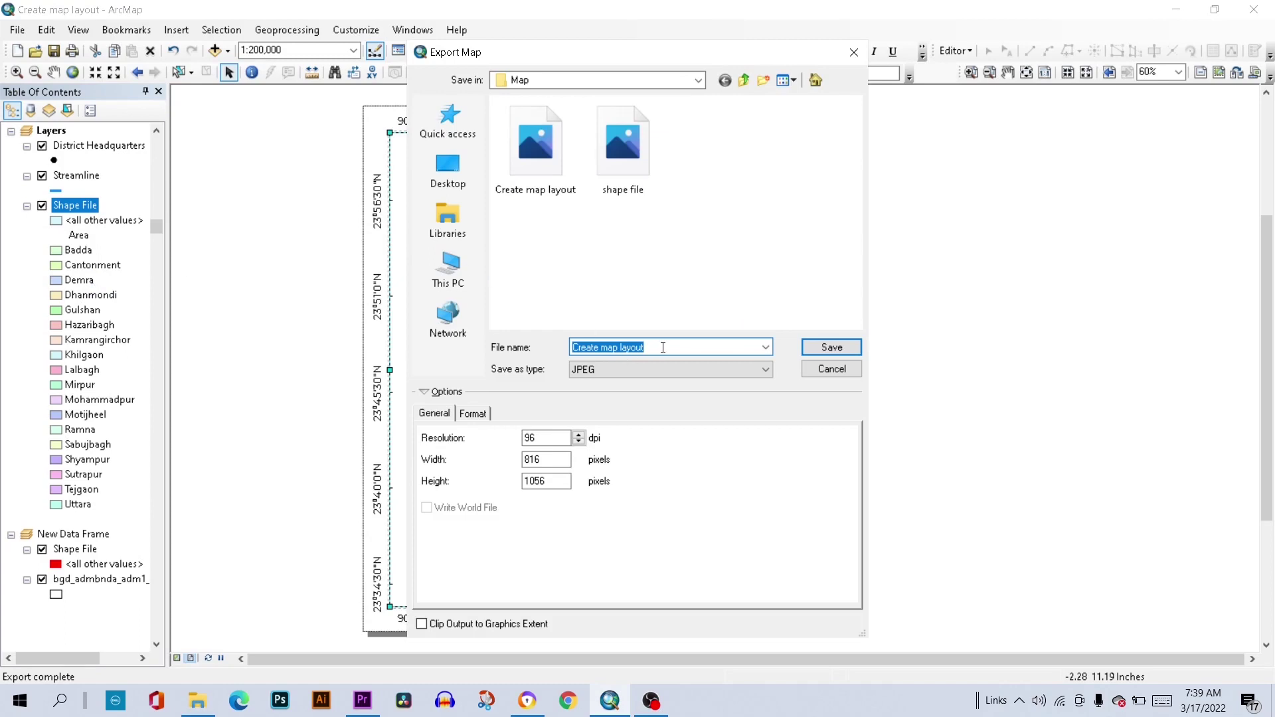
pyautogui.write('Dh')
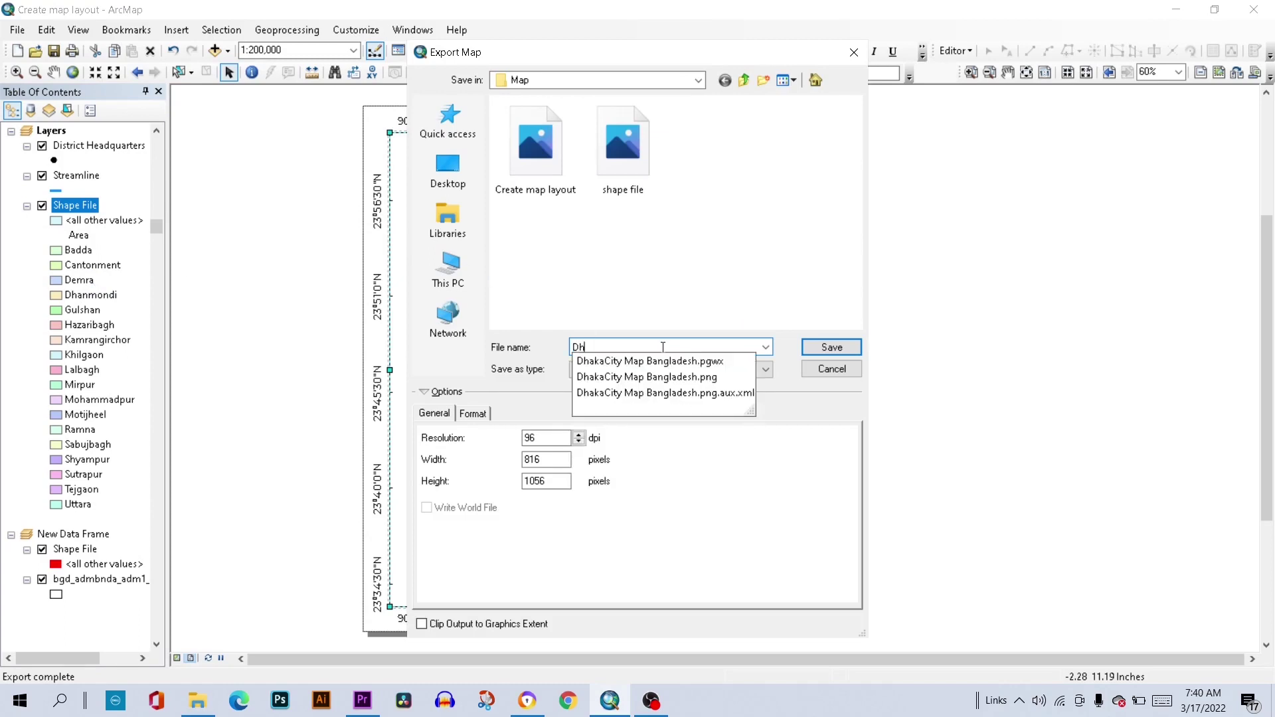
pyautogui.write('aka ')
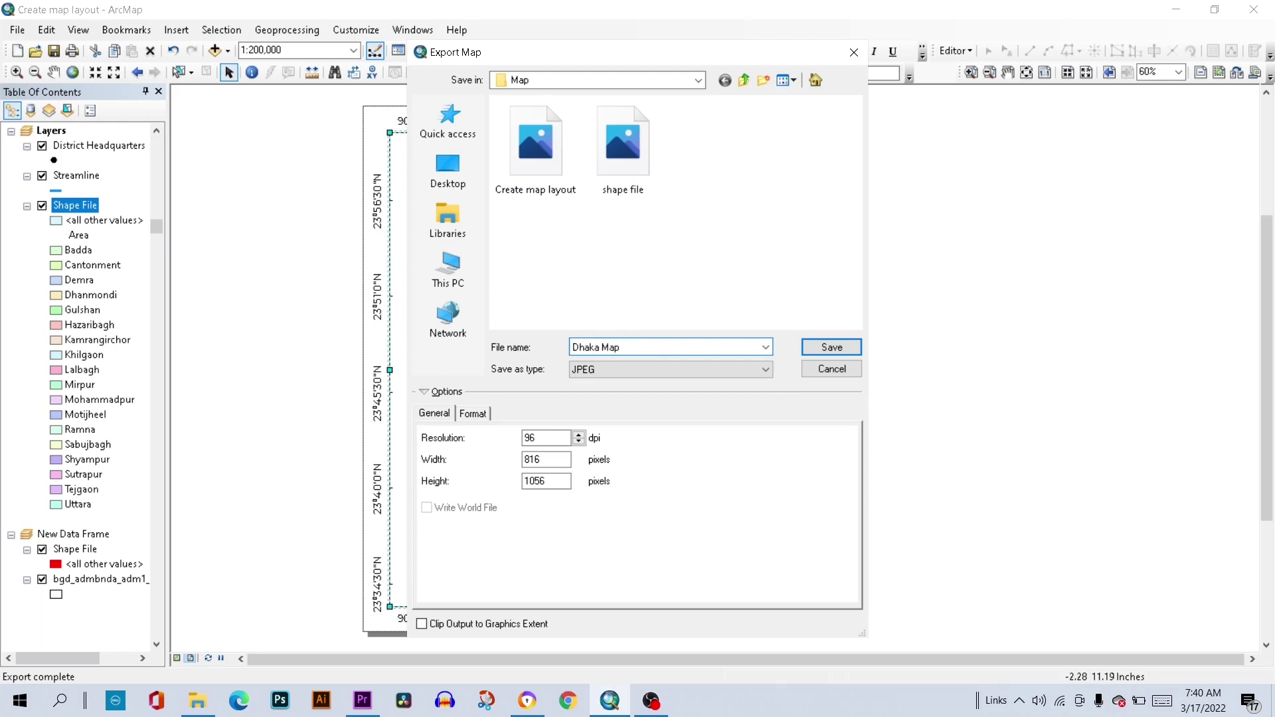
pyautogui.write(' City')
pyautogui.click(824, 354)
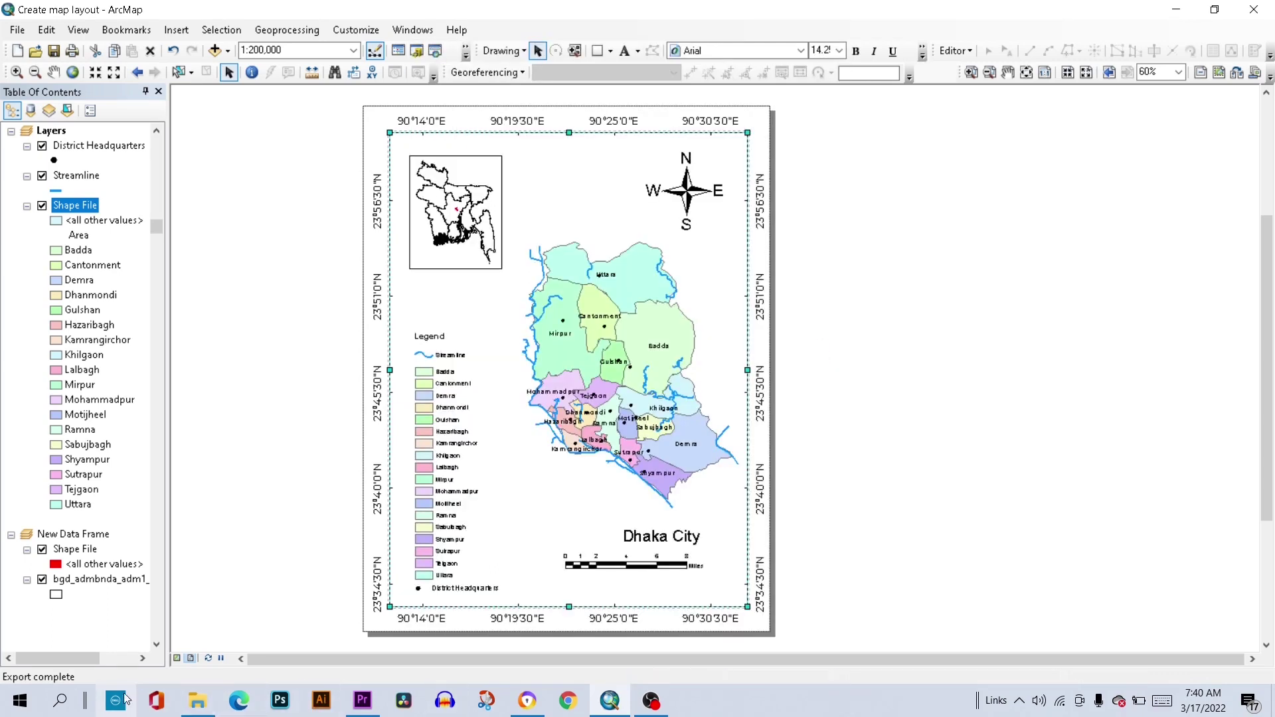
# - Switch to File Explorer and open the exported Dhaka City Map image from the Map folder in Documents
pyautogui.click(198, 700)
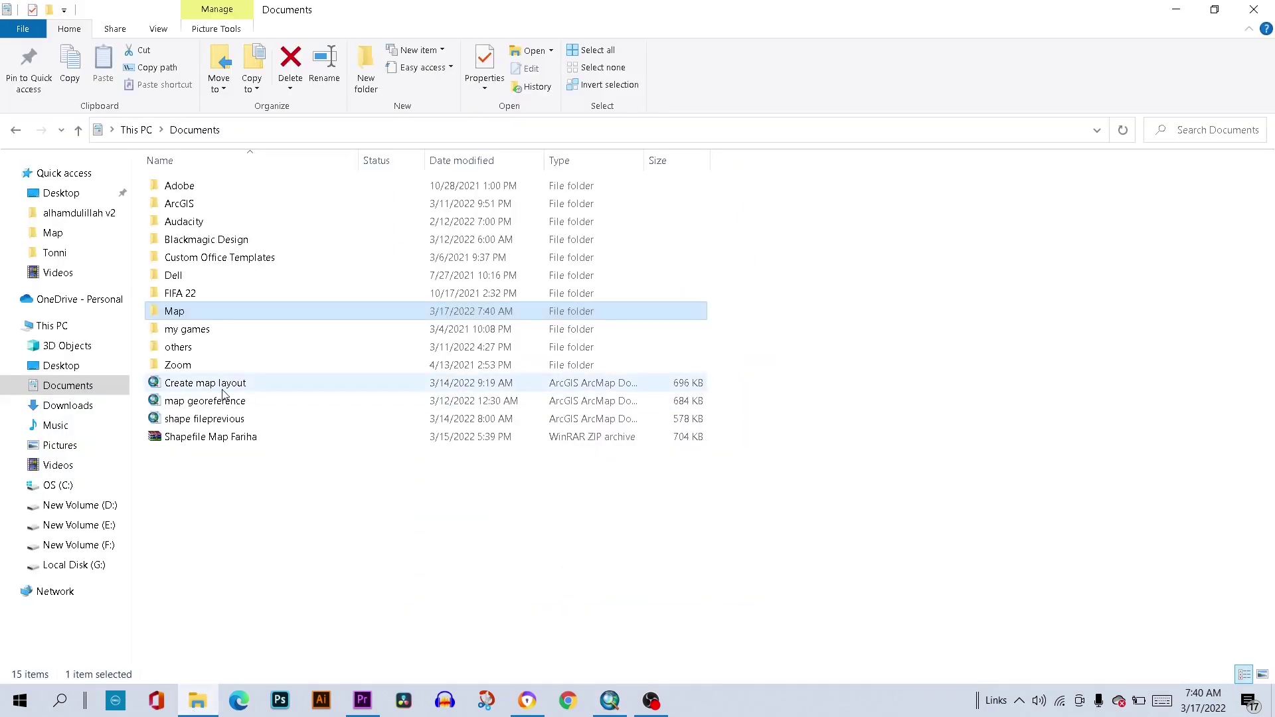
pyautogui.doubleClick(183, 315)
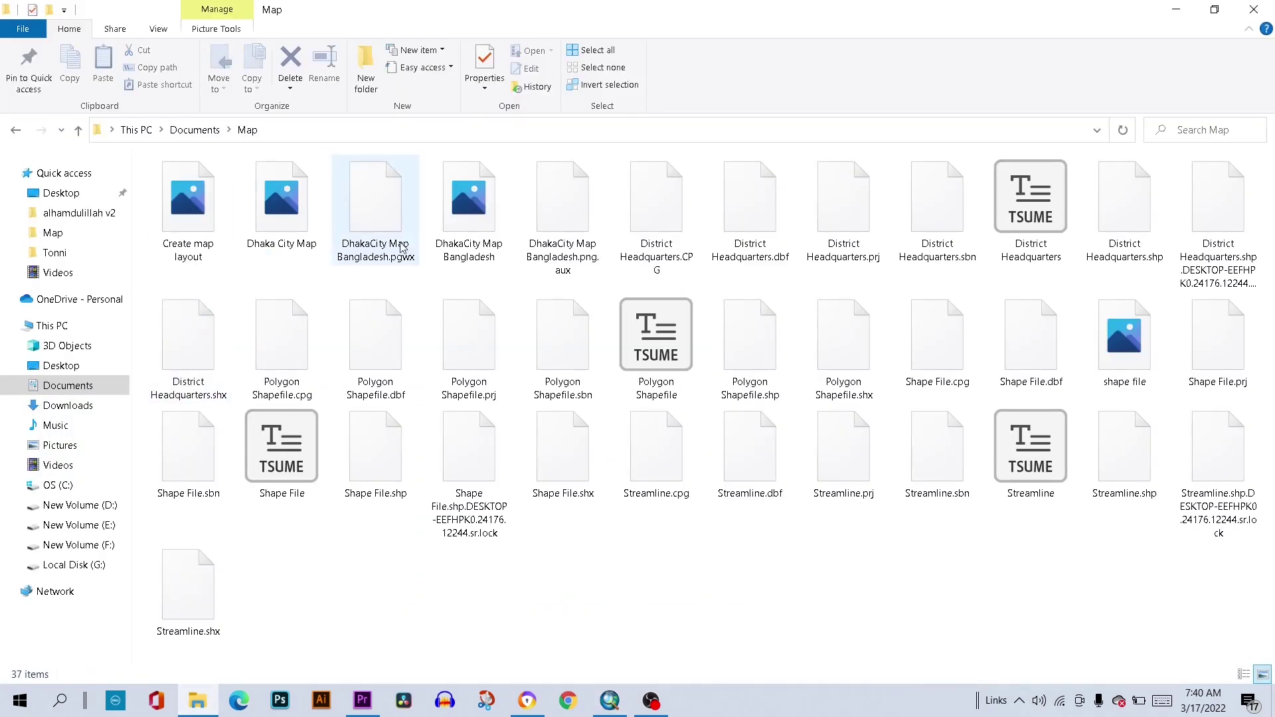
pyautogui.doubleClick(282, 222)
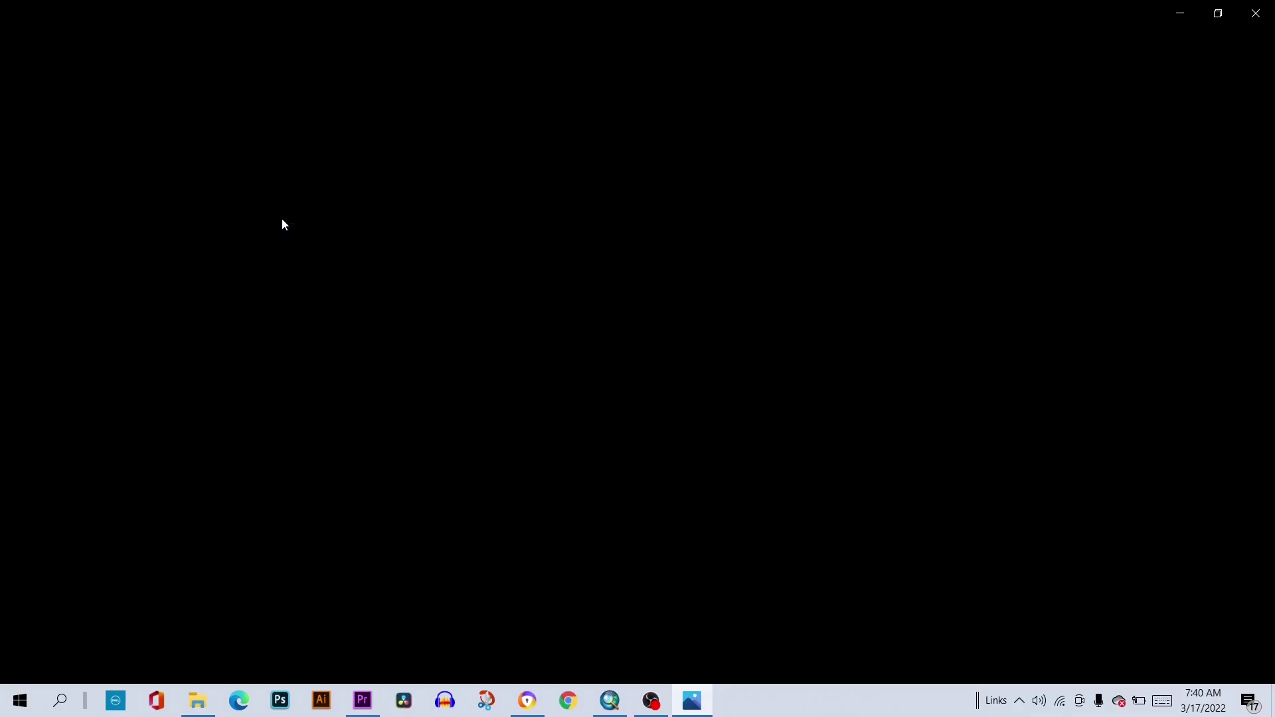